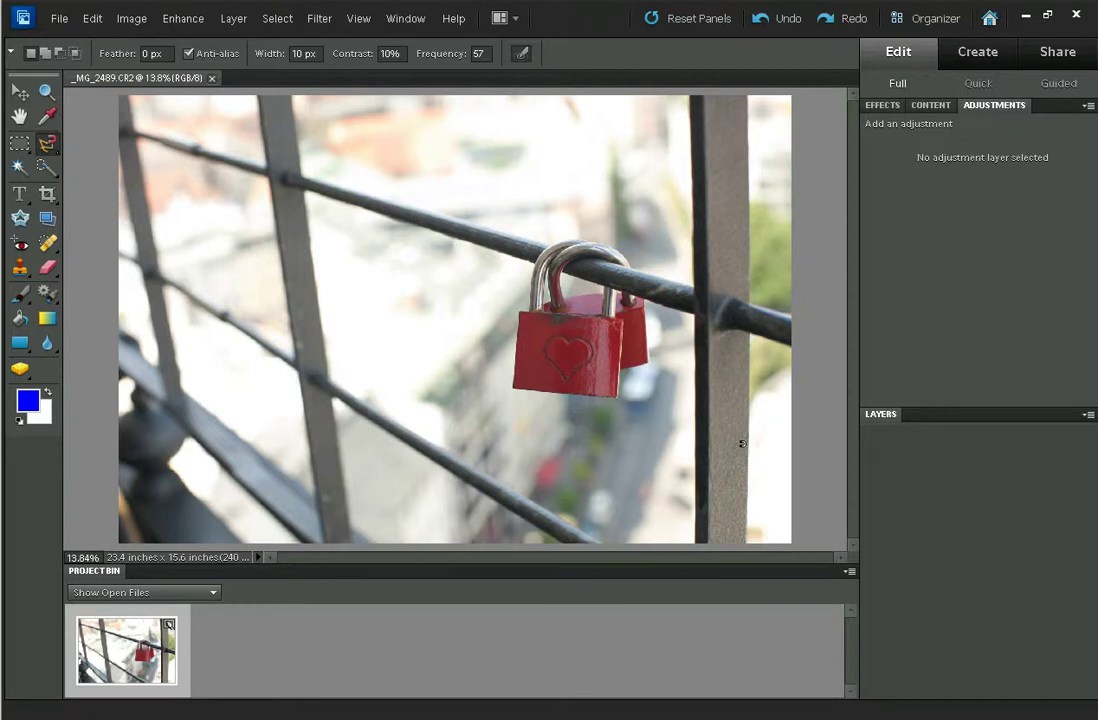
Add a Hue/Saturation adjustment layer above the Background and set its Saturation to -100
{"action": "left_click", "coordinate": [884, 416]}
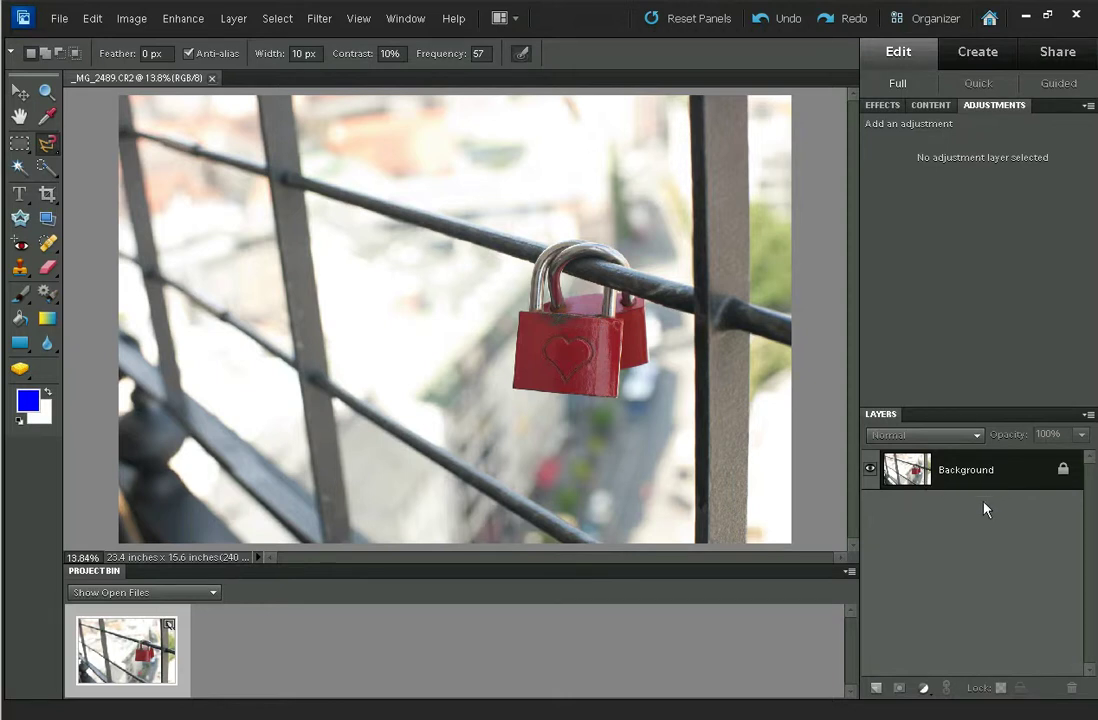
{"action": "left_click", "coordinate": [924, 687]}
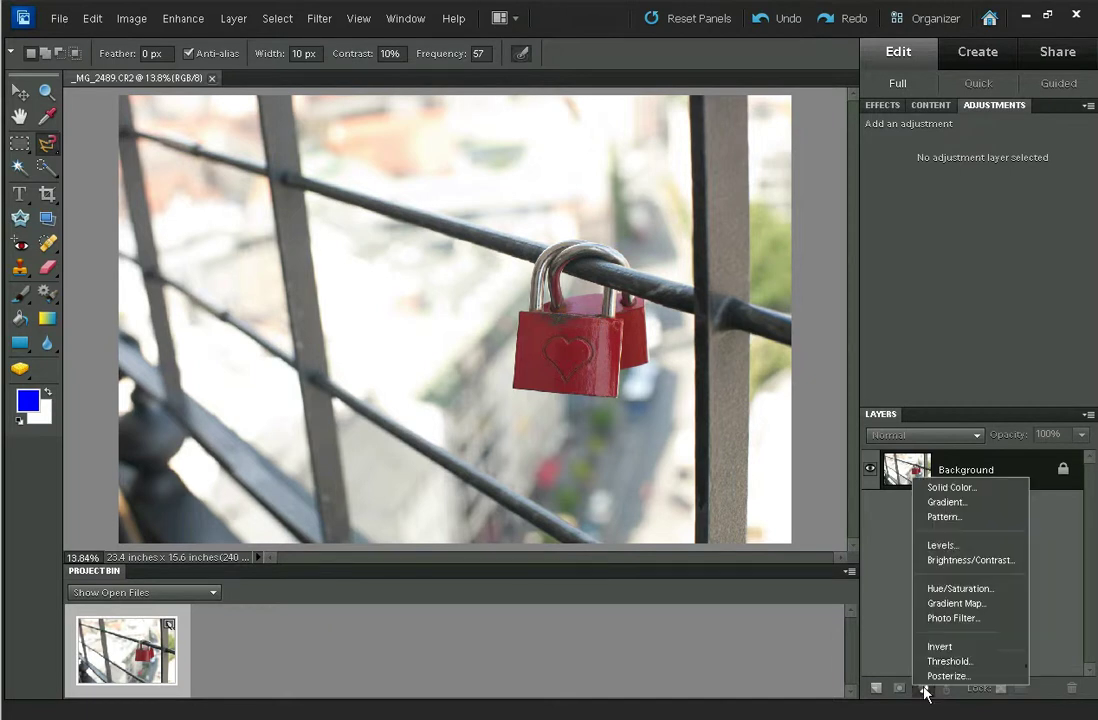
{"action": "left_click", "coordinate": [976, 592]}
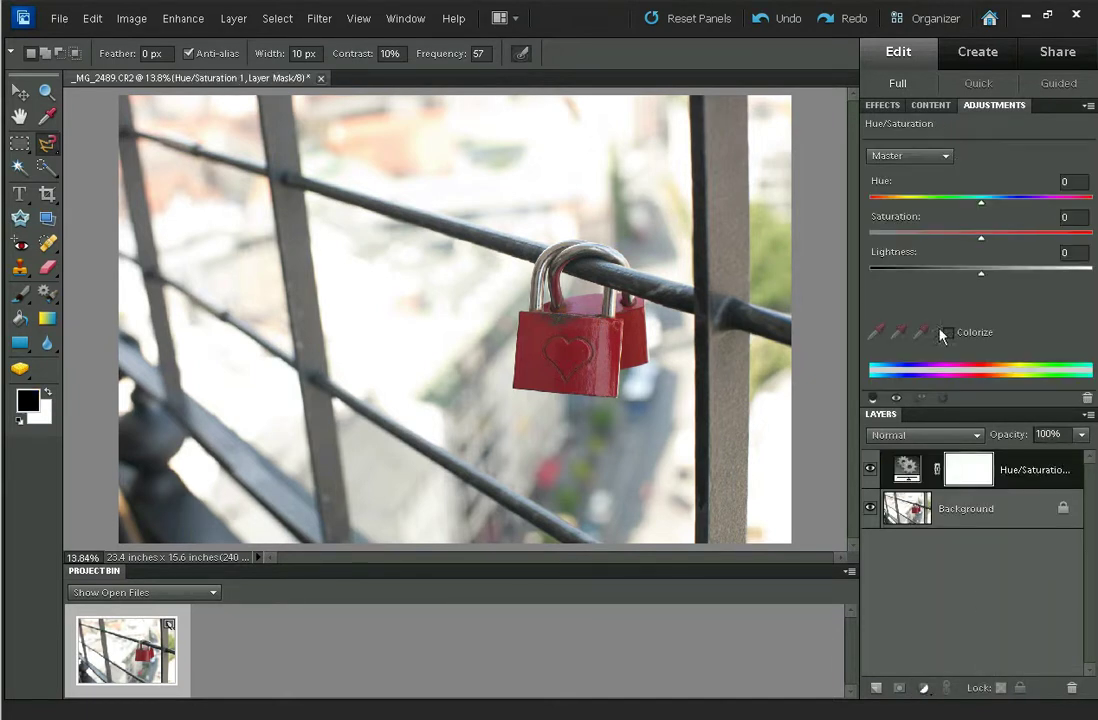
{"action": "left_click_drag", "start_coordinate": [981, 238], "coordinate": [856, 238]}
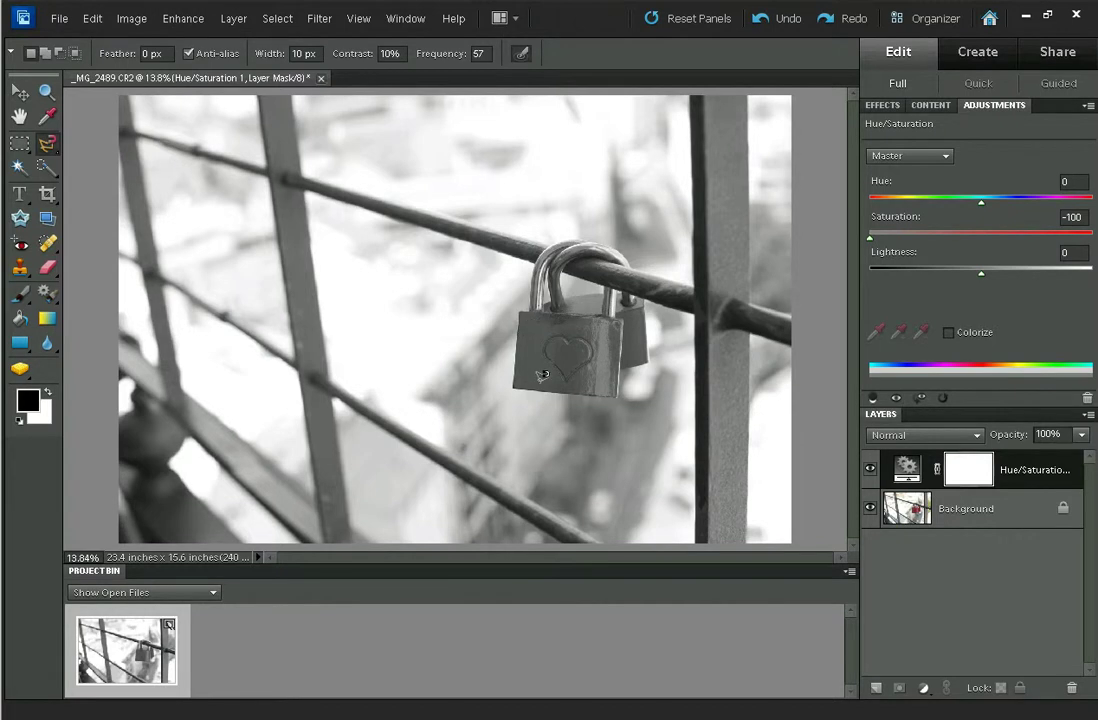
Paint black on the adjustment layer's mask with a soft 300 px brush to bring back the red in the middle of the padlocks
{"action": "left_click", "coordinate": [20, 296]}
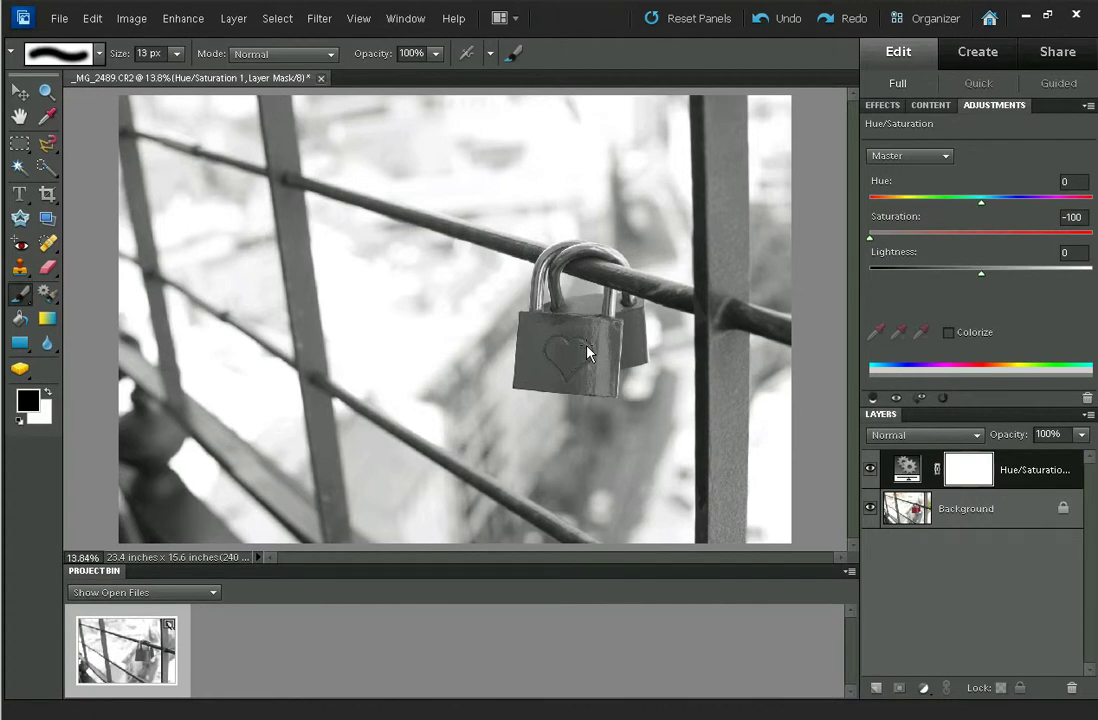
{"action": "key", "text": "bracketright"}
{"action": "key", "text": "bracketright"}
{"action": "key", "text": "bracketright"}
{"action": "key", "text": "bracketright"}
{"action": "key", "text": "bracketright"}
{"action": "key", "text": "bracketright"}
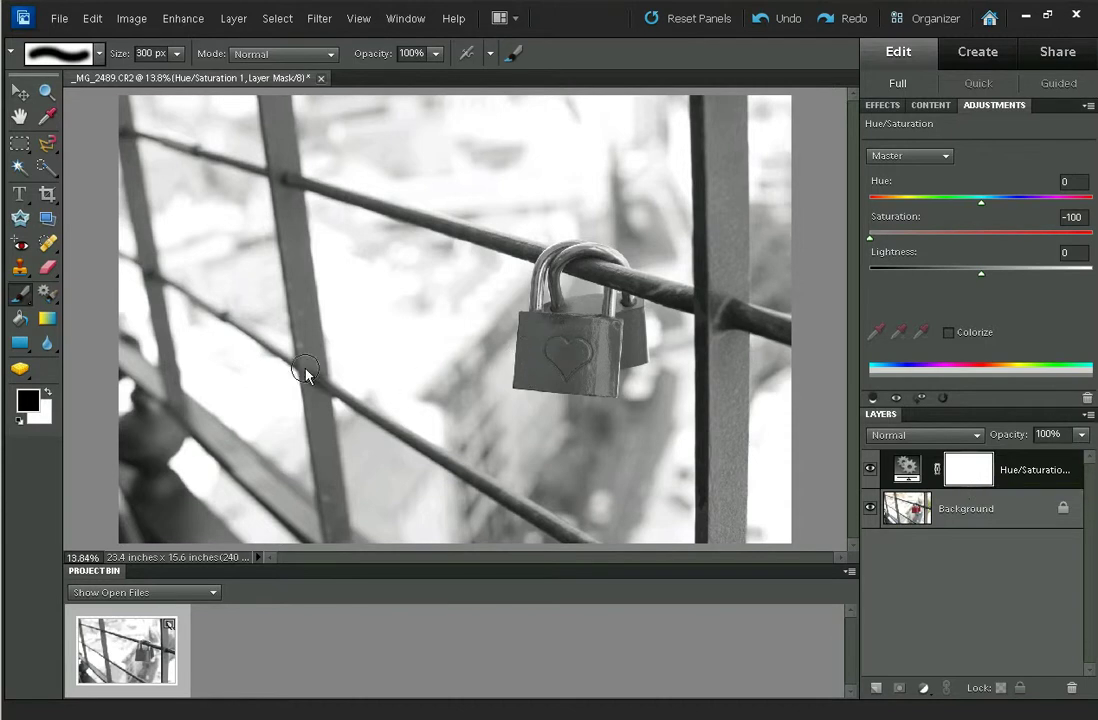
{"action": "mouse_move", "coordinate": [546, 357]}
{"action": "left_mouse_down"}
{"action": "mouse_move", "coordinate": [559, 343]}
{"action": "mouse_move", "coordinate": [538, 334]}
{"action": "left_mouse_up"}
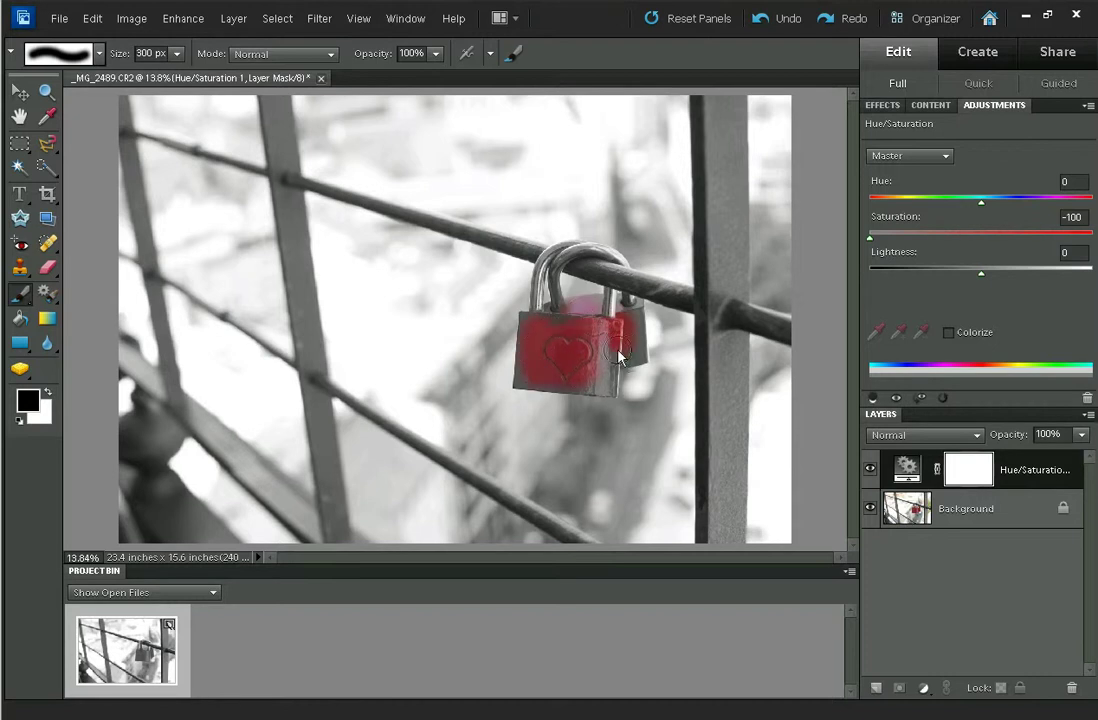
Switch the brush to the hard round 19 px preset from the Default Brushes
{"action": "left_click", "coordinate": [99, 54]}
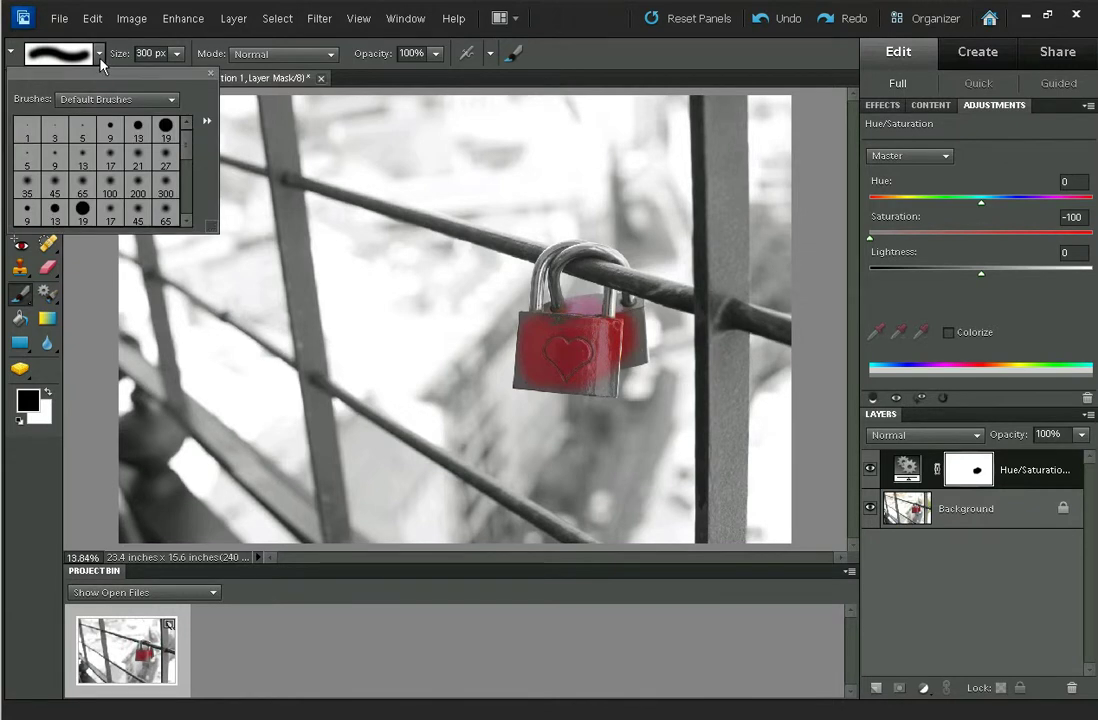
{"action": "left_click", "coordinate": [99, 56]}
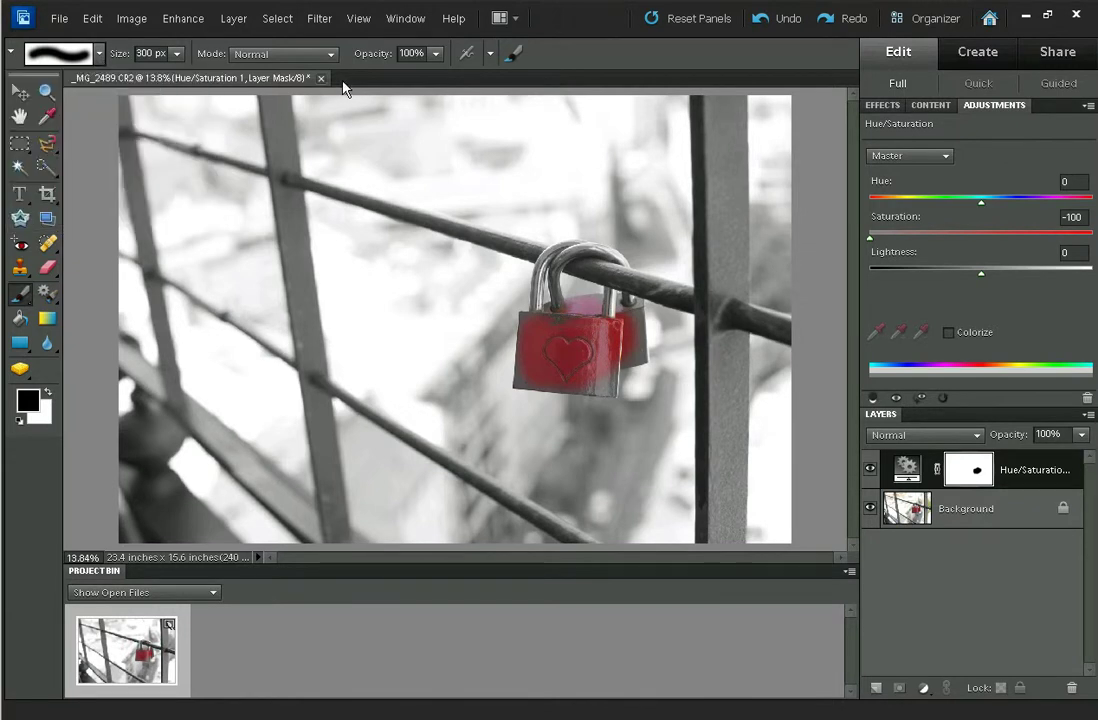
{"action": "left_click", "coordinate": [10, 53]}
{"action": "left_click", "coordinate": [10, 53]}
{"action": "left_click", "coordinate": [99, 55]}
{"action": "left_click", "coordinate": [164, 125]}
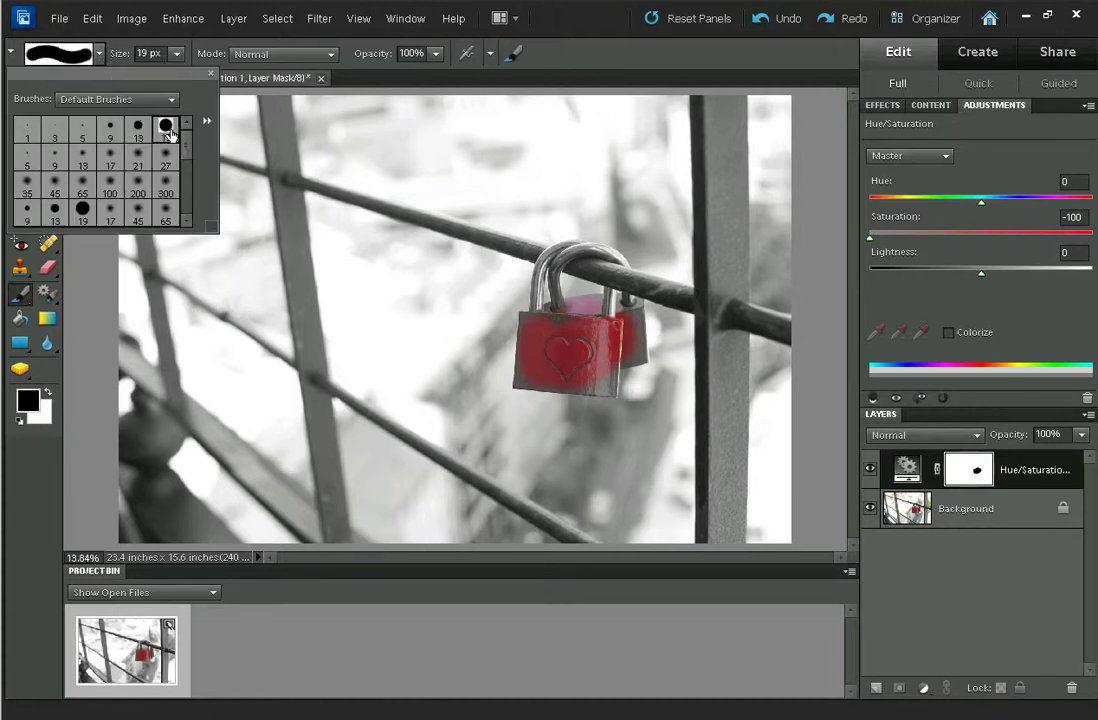
{"action": "left_click", "coordinate": [608, 65]}
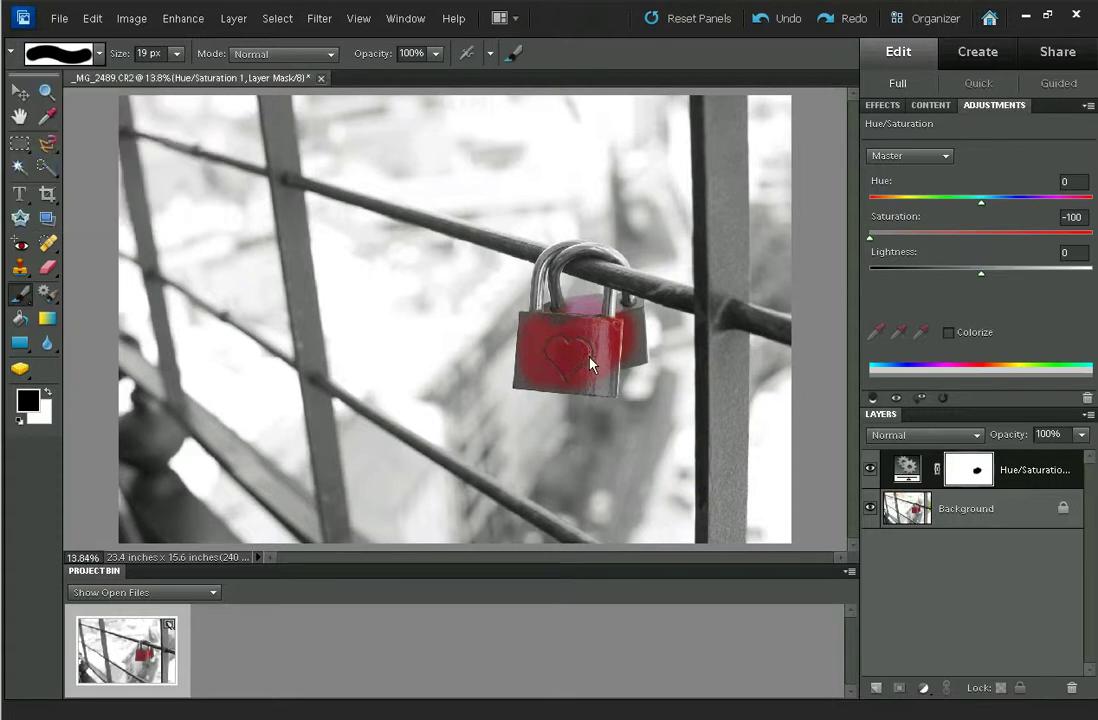
Resize the brush to 90 px and paint the mask over the front padlock's remaining grey edges and corners
{"action": "key", "text": "bracketright"}
{"action": "key", "text": "bracketright"}
{"action": "key", "text": "bracketright"}
{"action": "key", "text": "bracketright"}
{"action": "key", "text": "bracketright"}
{"action": "key", "text": "bracketright"}
{"action": "key", "text": "ctrl+equal"}
{"action": "key", "text": "ctrl+equal"}
{"action": "key", "text": "ctrl+equal"}
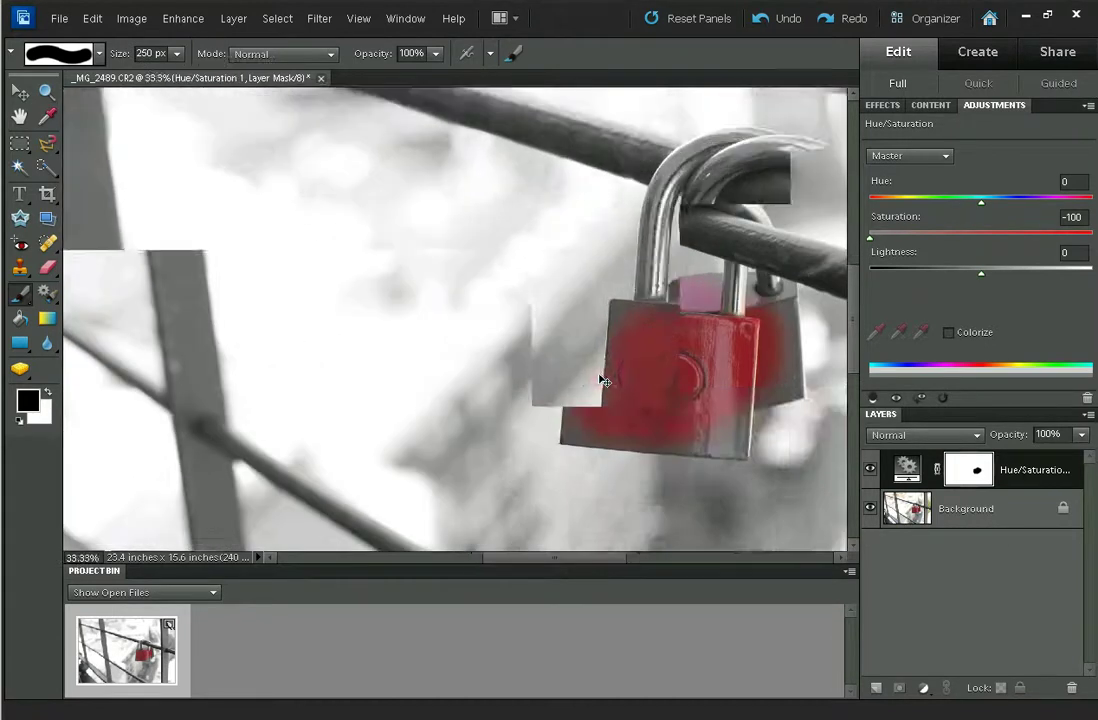
{"action": "left_click_drag", "start_coordinate": [634, 392], "coordinate": [649, 359]}
{"action": "key", "text": "bracketleft"}
{"action": "key", "text": "bracketleft"}
{"action": "key", "text": "bracketleft"}
{"action": "key", "text": "bracketleft"}
{"action": "key", "text": "bracketleft"}
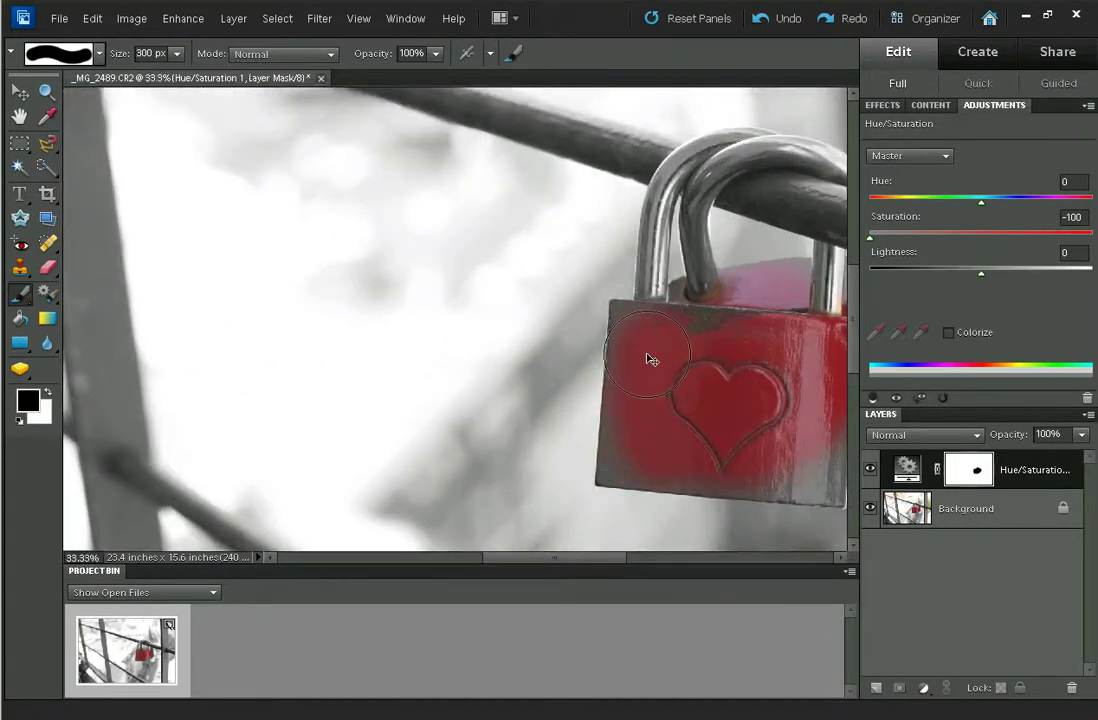
{"action": "key", "text": "bracketleft"}
{"action": "mouse_move", "coordinate": [621, 326]}
{"action": "left_mouse_down"}
{"action": "mouse_move", "coordinate": [614, 463]}
{"action": "mouse_move", "coordinate": [603, 478]}
{"action": "left_mouse_up"}
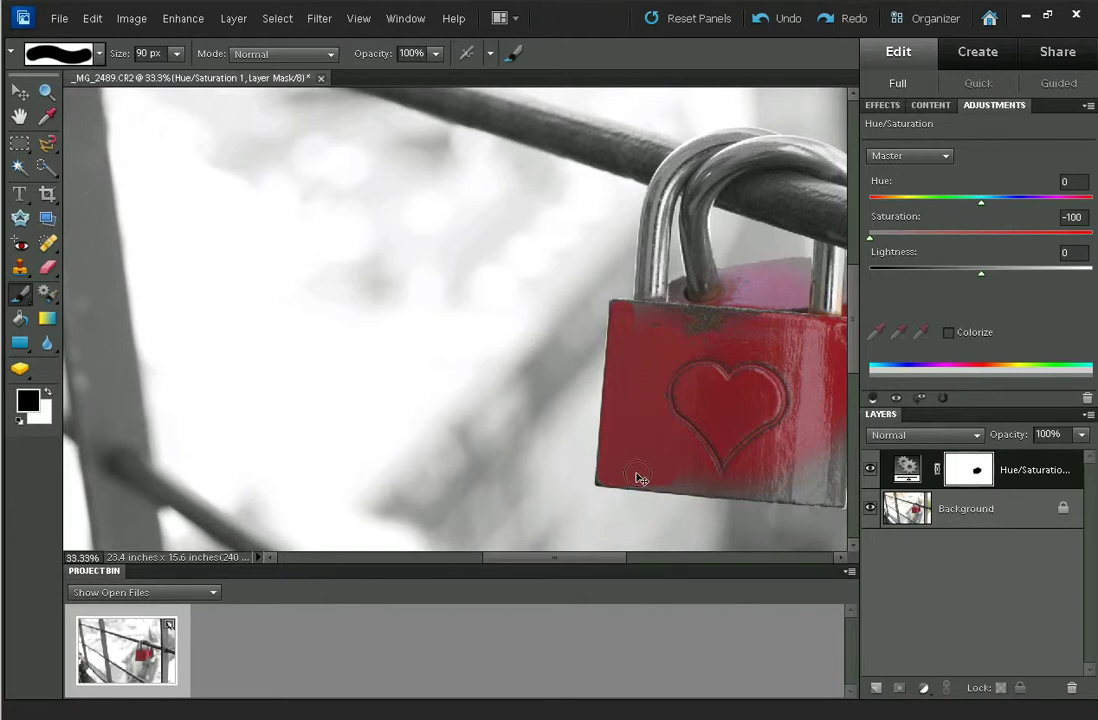
{"action": "mouse_move", "coordinate": [632, 481]}
{"action": "left_mouse_down"}
{"action": "mouse_move", "coordinate": [815, 493]}
{"action": "mouse_move", "coordinate": [798, 471]}
{"action": "mouse_move", "coordinate": [554, 416]}
{"action": "left_mouse_up"}
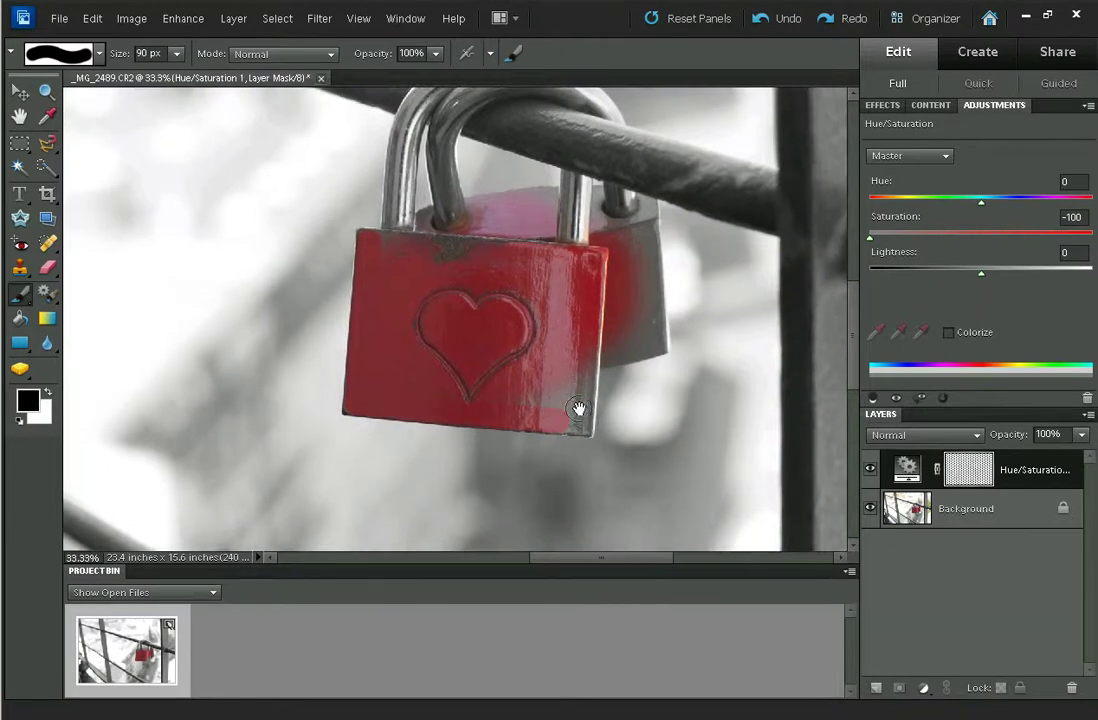
{"action": "mouse_move", "coordinate": [583, 342]}
{"action": "left_mouse_down"}
{"action": "mouse_move", "coordinate": [576, 388]}
{"action": "mouse_move", "coordinate": [500, 402]}
{"action": "mouse_move", "coordinate": [577, 423]}
{"action": "mouse_move", "coordinate": [583, 350]}
{"action": "mouse_move", "coordinate": [576, 417]}
{"action": "left_mouse_up"}
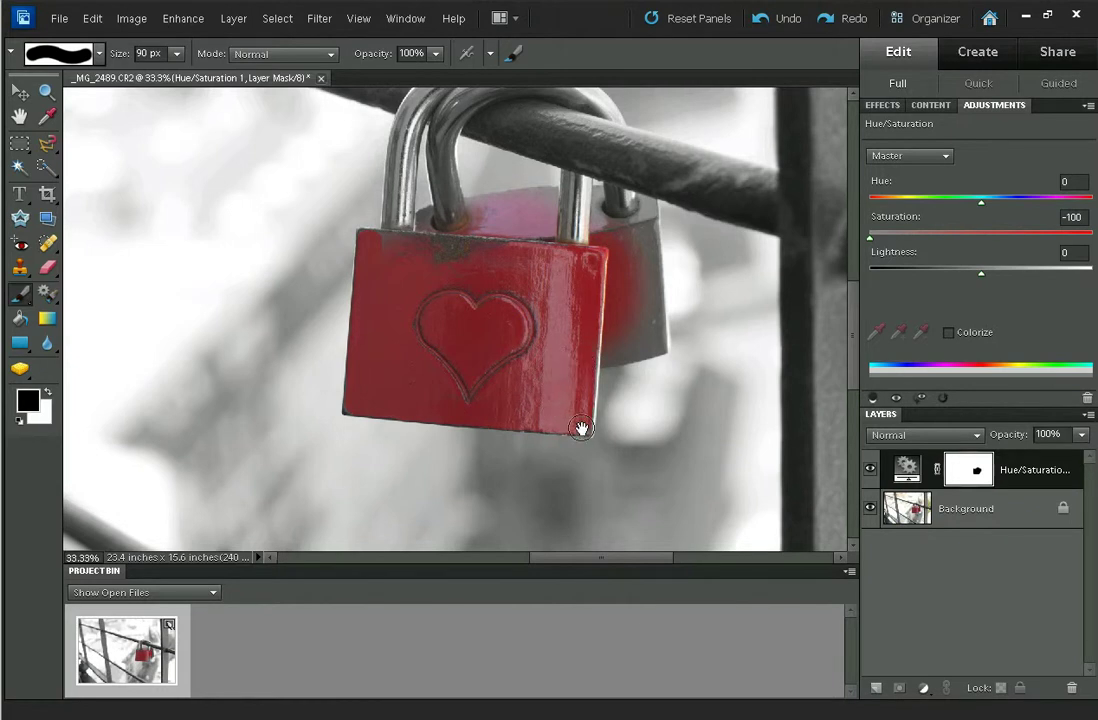
Paint the mask over the side and top surfaces of the rear padlock to restore their red colour
{"action": "mouse_move", "coordinate": [598, 358]}
{"action": "left_mouse_down"}
{"action": "mouse_move", "coordinate": [657, 343]}
{"action": "mouse_move", "coordinate": [644, 308]}
{"action": "left_mouse_up"}
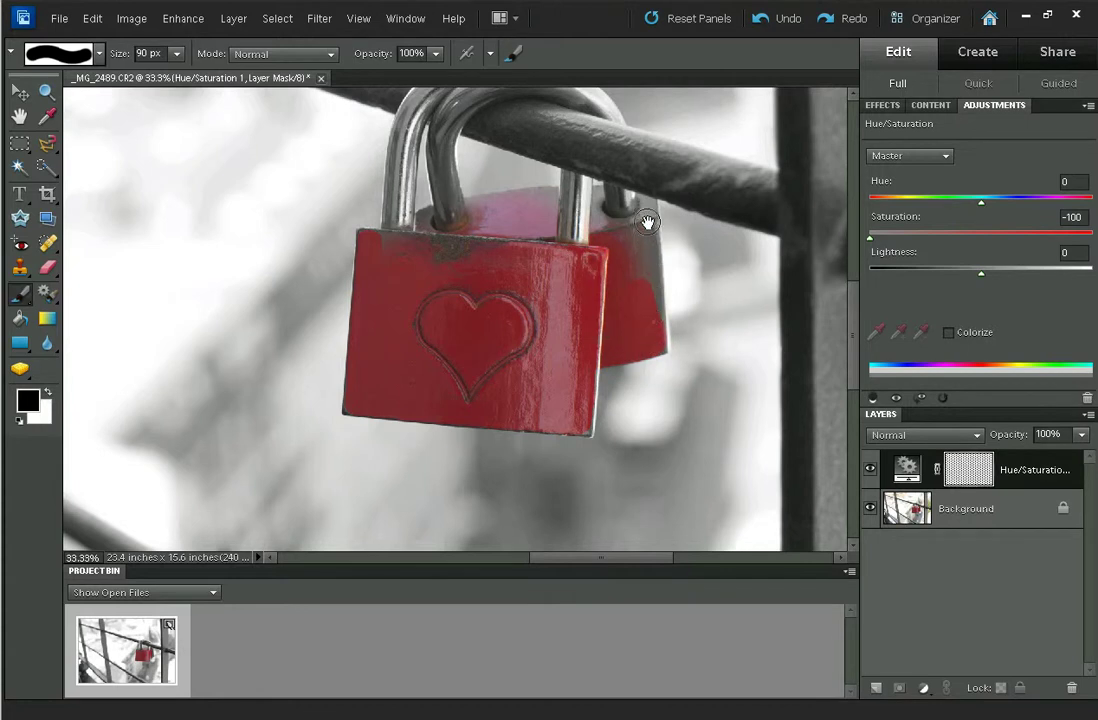
{"action": "mouse_move", "coordinate": [601, 203]}
{"action": "left_mouse_down"}
{"action": "mouse_move", "coordinate": [559, 196]}
{"action": "mouse_move", "coordinate": [434, 220]}
{"action": "left_mouse_up"}
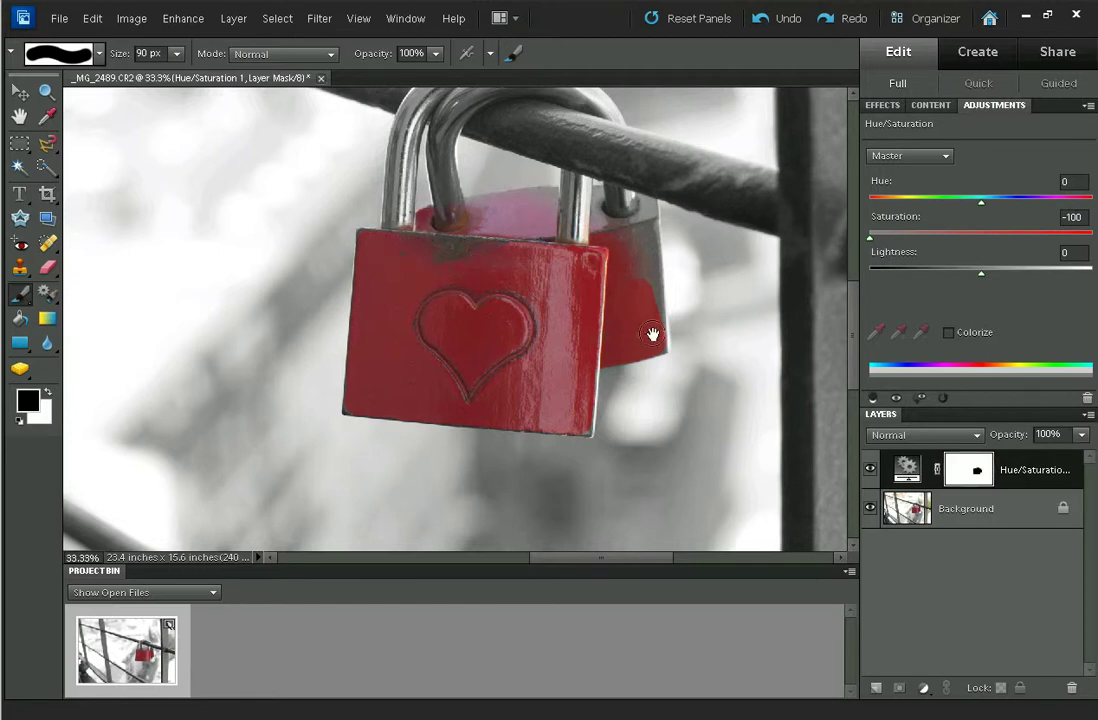
{"action": "left_click_drag", "start_coordinate": [655, 323], "coordinate": [640, 235]}
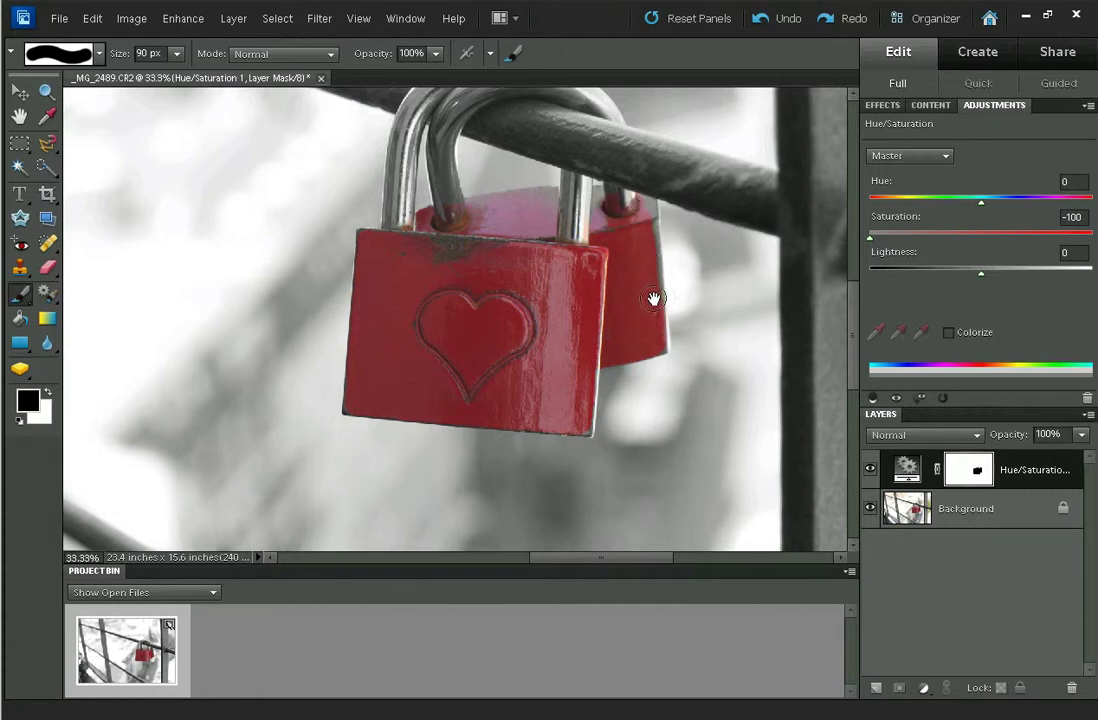
{"action": "mouse_move", "coordinate": [644, 206]}
{"action": "left_mouse_down"}
{"action": "mouse_move", "coordinate": [652, 314]}
{"action": "mouse_move", "coordinate": [649, 287]}
{"action": "left_mouse_up"}
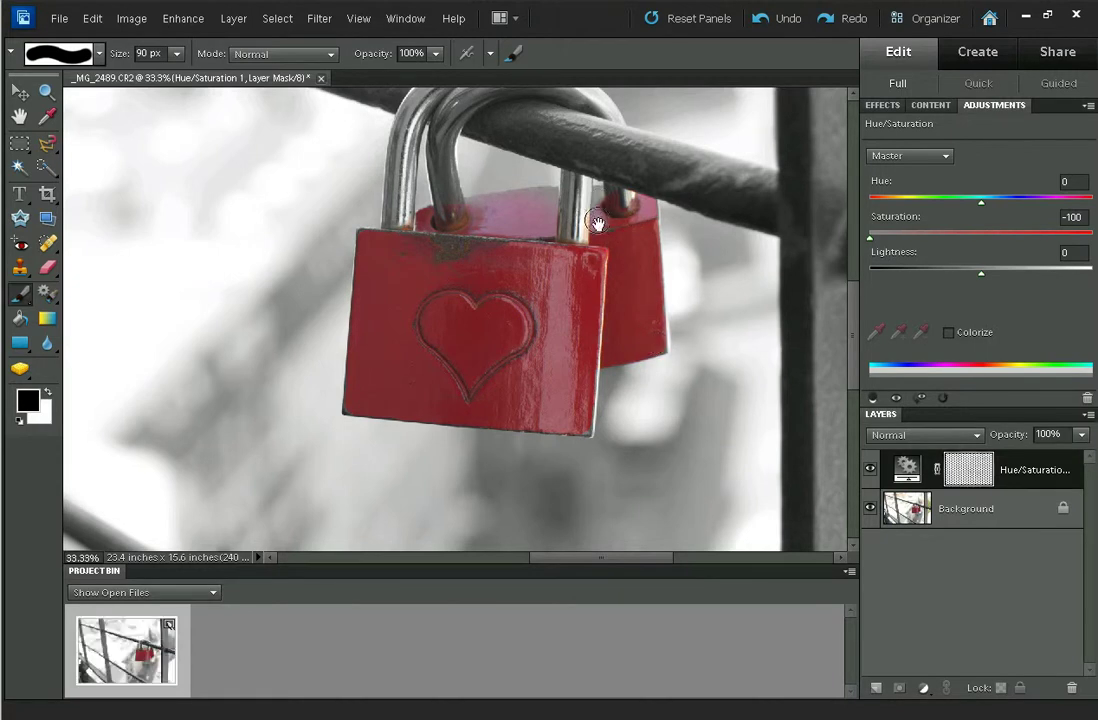
{"action": "left_click_drag", "start_coordinate": [519, 208], "coordinate": [485, 205]}
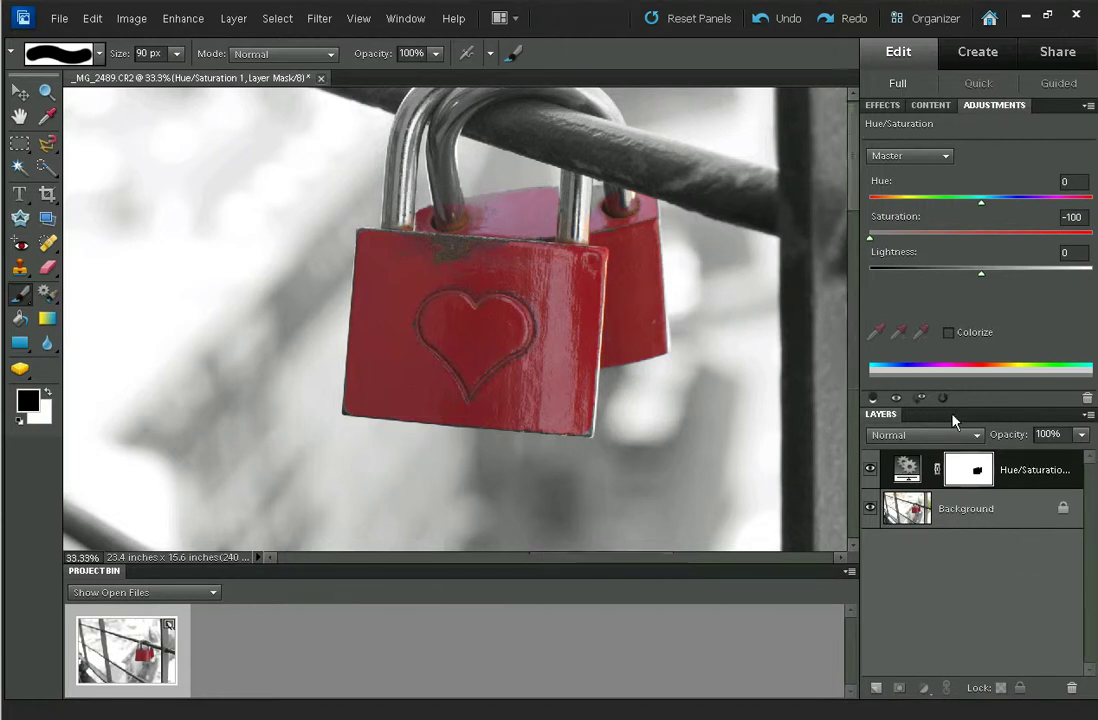
{"action": "key", "text": "ctrl+0"}
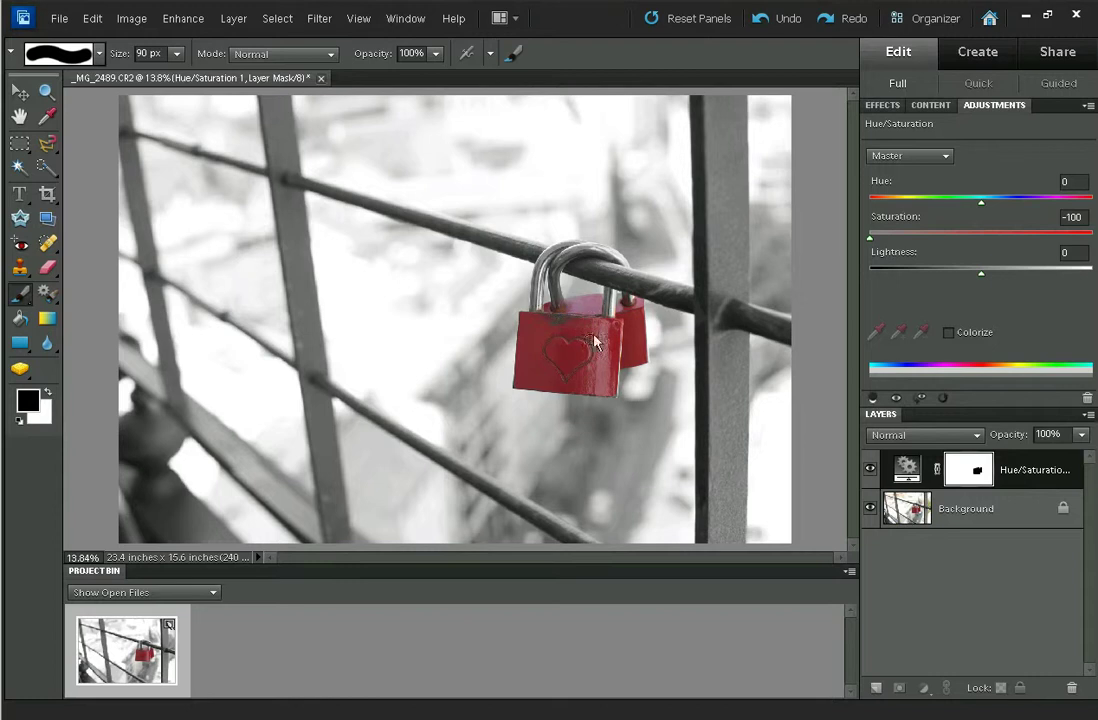
Delete the painted Hue/Saturation layer and add a fresh one with Saturation at -100
{"action": "left_click_drag", "start_coordinate": [1044, 457], "coordinate": [1075, 688]}
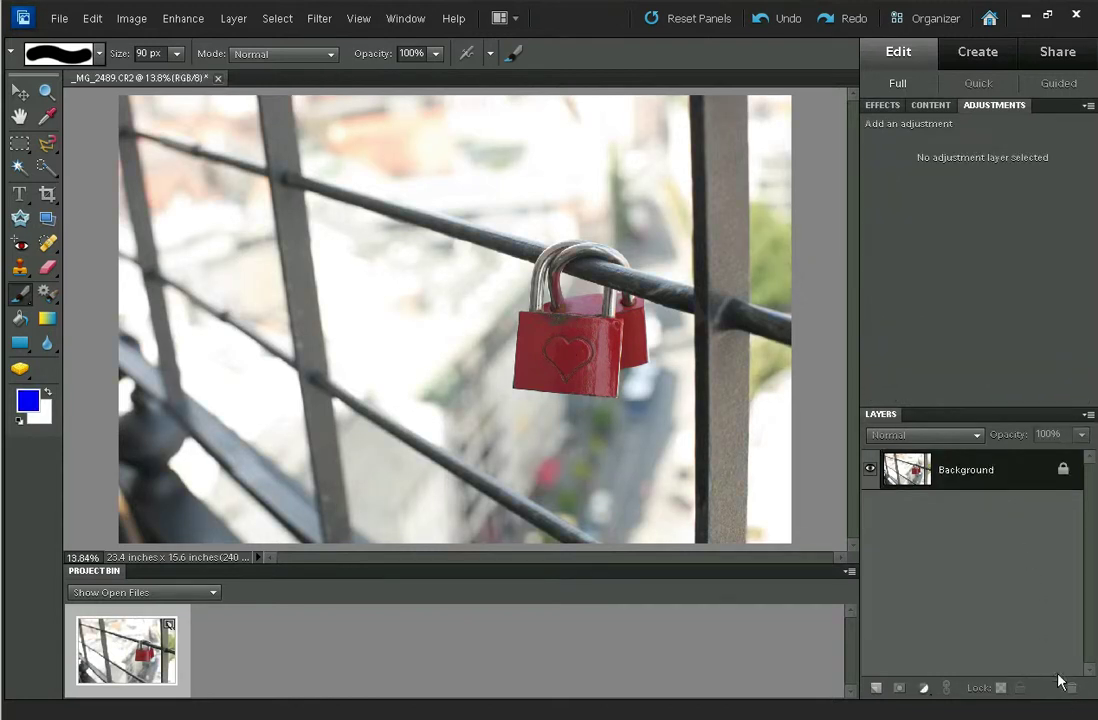
{"action": "left_click", "coordinate": [924, 688]}
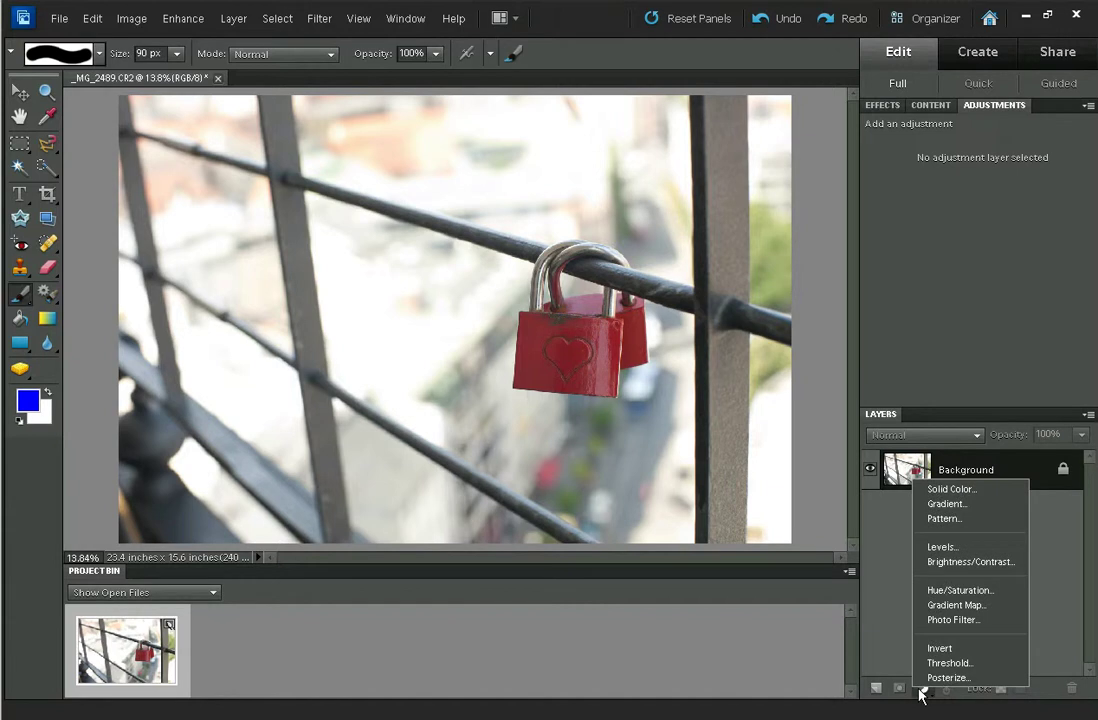
{"action": "left_click", "coordinate": [982, 591]}
{"action": "left_click_drag", "start_coordinate": [979, 240], "coordinate": [841, 238]}
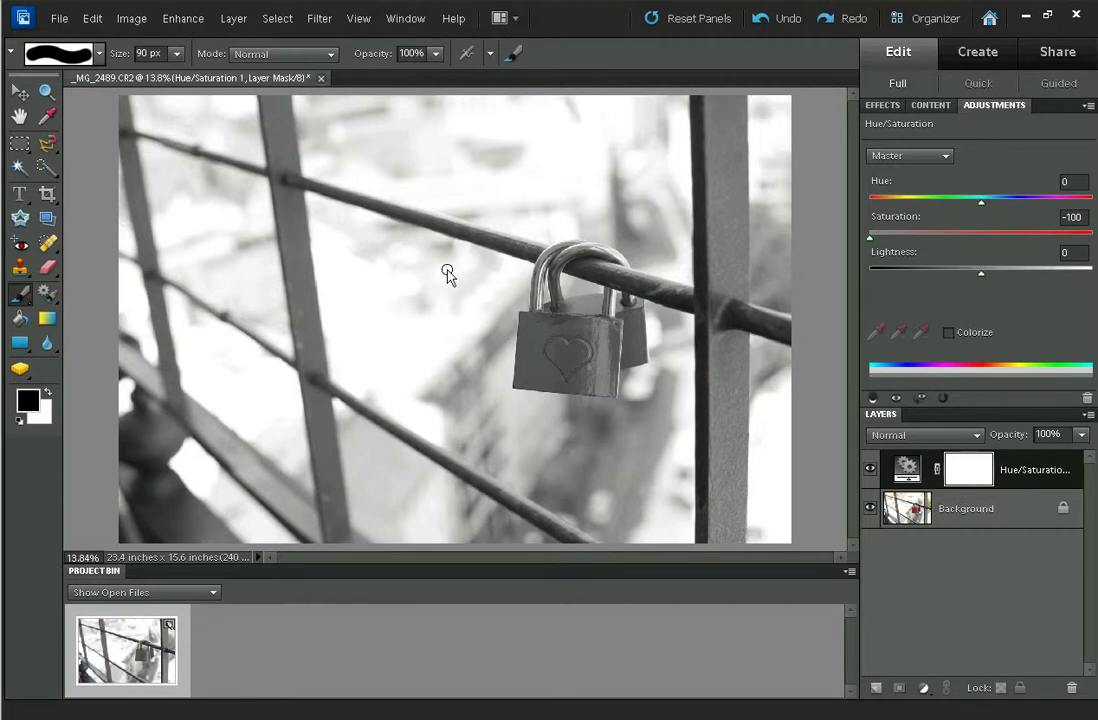
Activate the Magic Wand tool and hide the Hue/Saturation layer so the photo shows in colour
{"action": "left_click", "coordinate": [46, 168]}
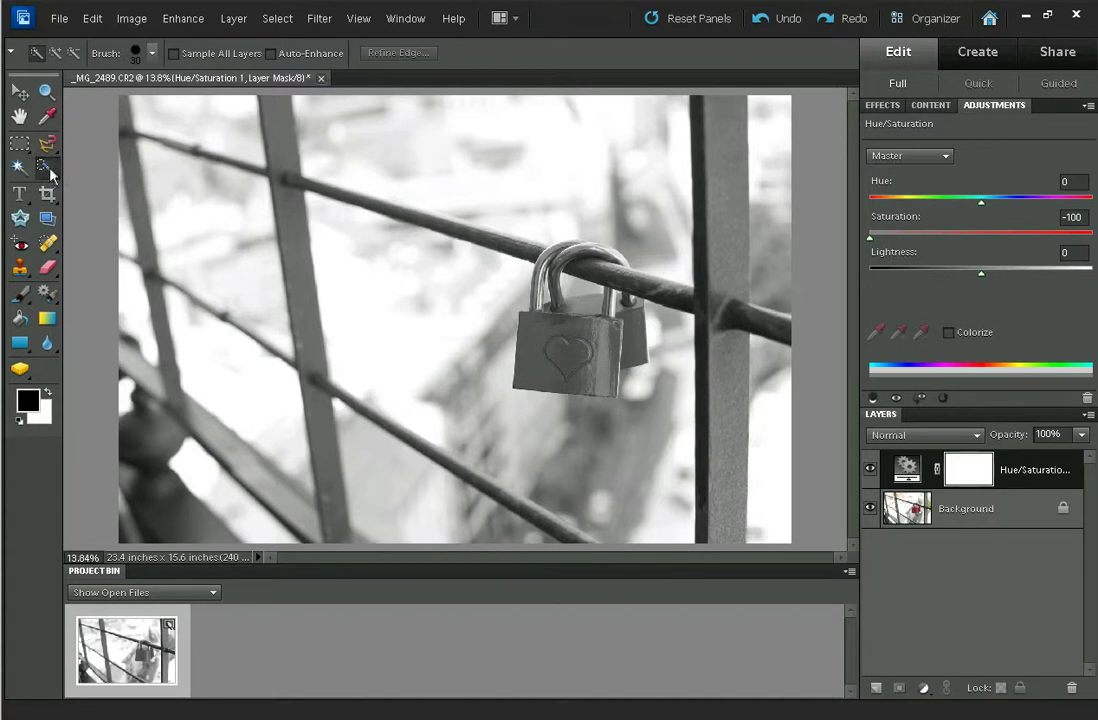
{"action": "left_click", "coordinate": [18, 168]}
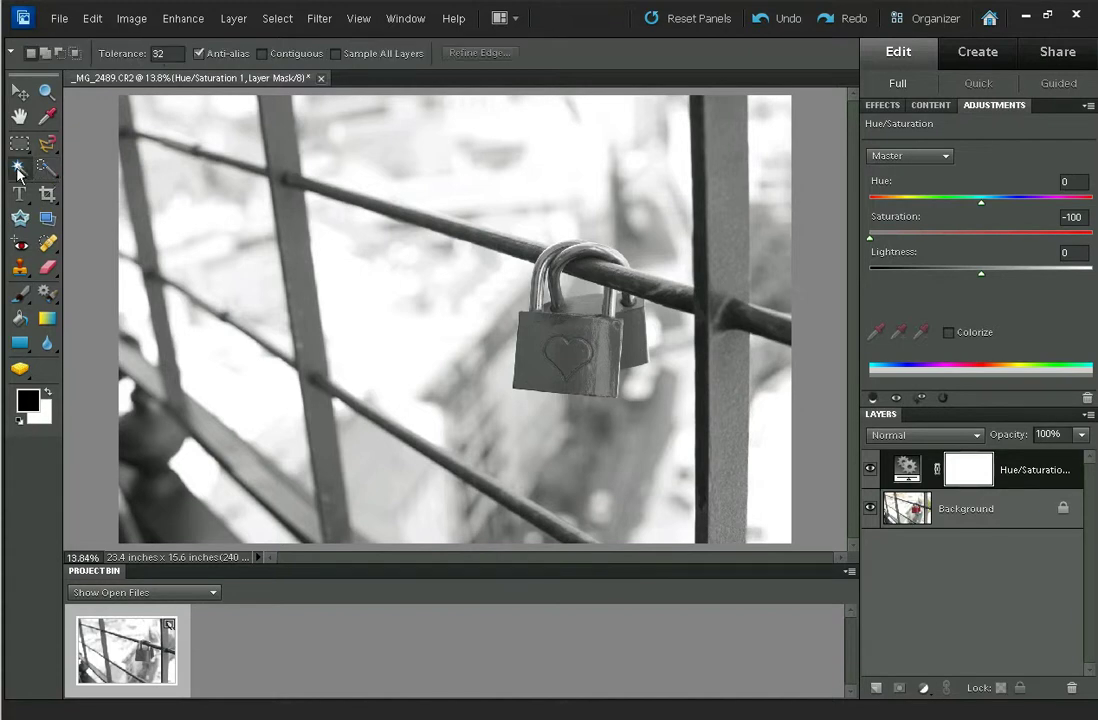
{"action": "left_click", "coordinate": [870, 470]}
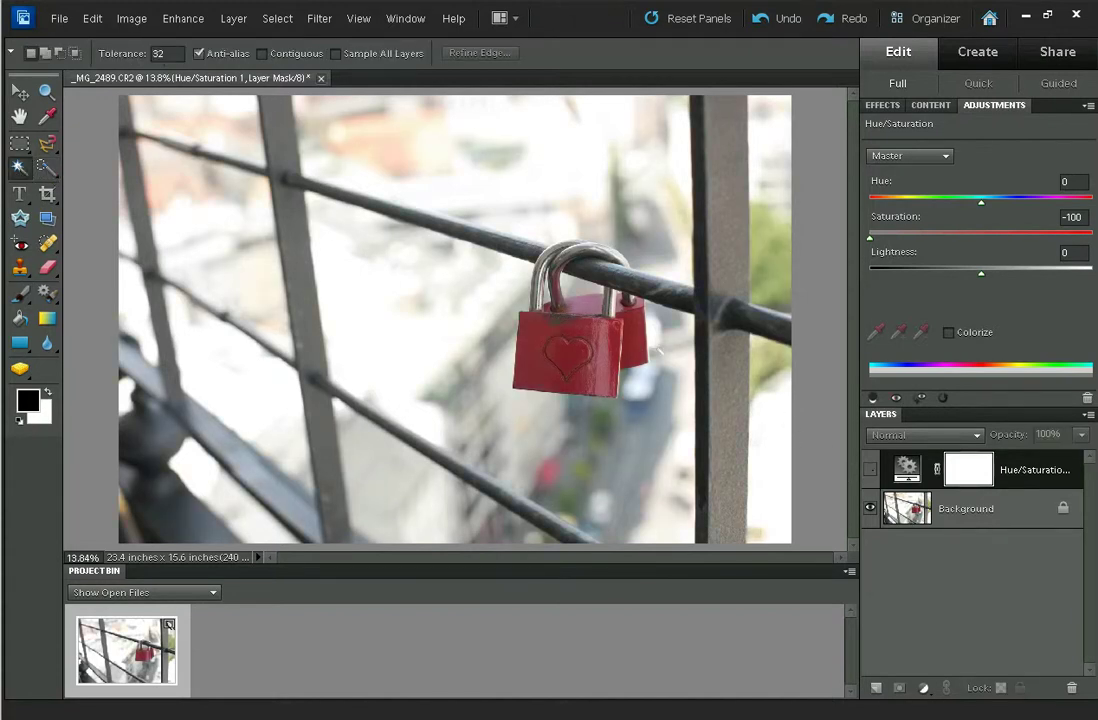
Select the red areas of both padlocks with the Magic Wand at tolerance 32, with Contiguous off
{"action": "scroll", "coordinate": [627, 340], "scroll_direction": "up", "scroll_amount": 4}
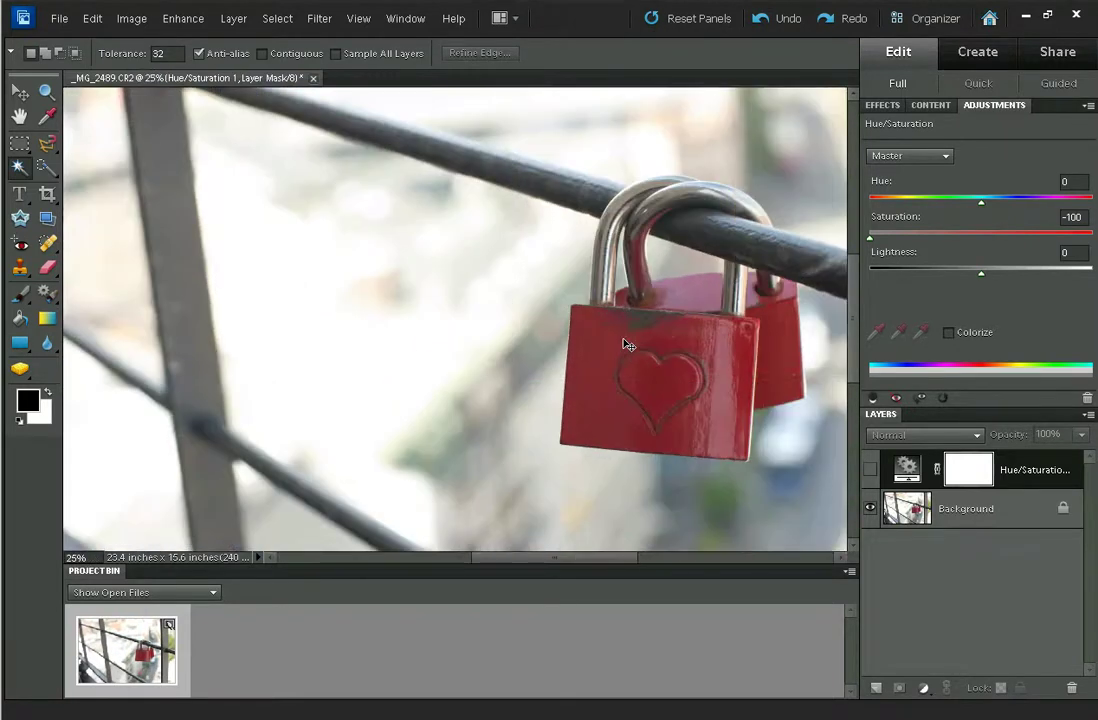
{"action": "left_click_drag", "start_coordinate": [704, 397], "coordinate": [535, 380]}
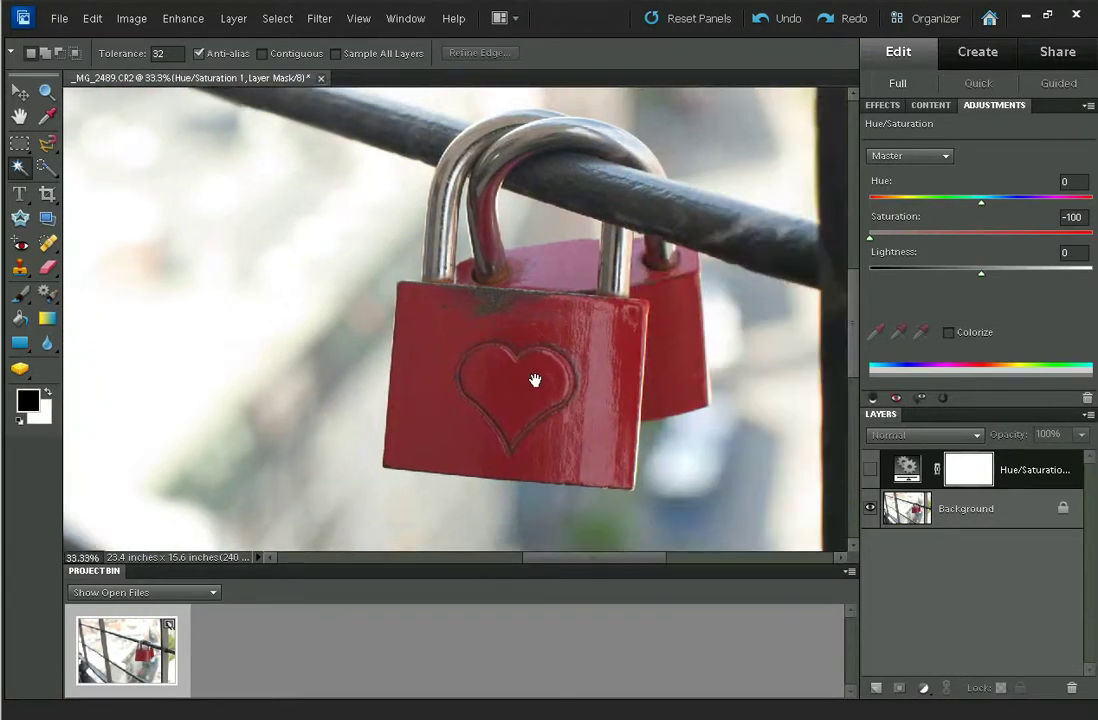
{"action": "scroll", "coordinate": [543, 381], "scroll_direction": "up", "scroll_amount": 1}
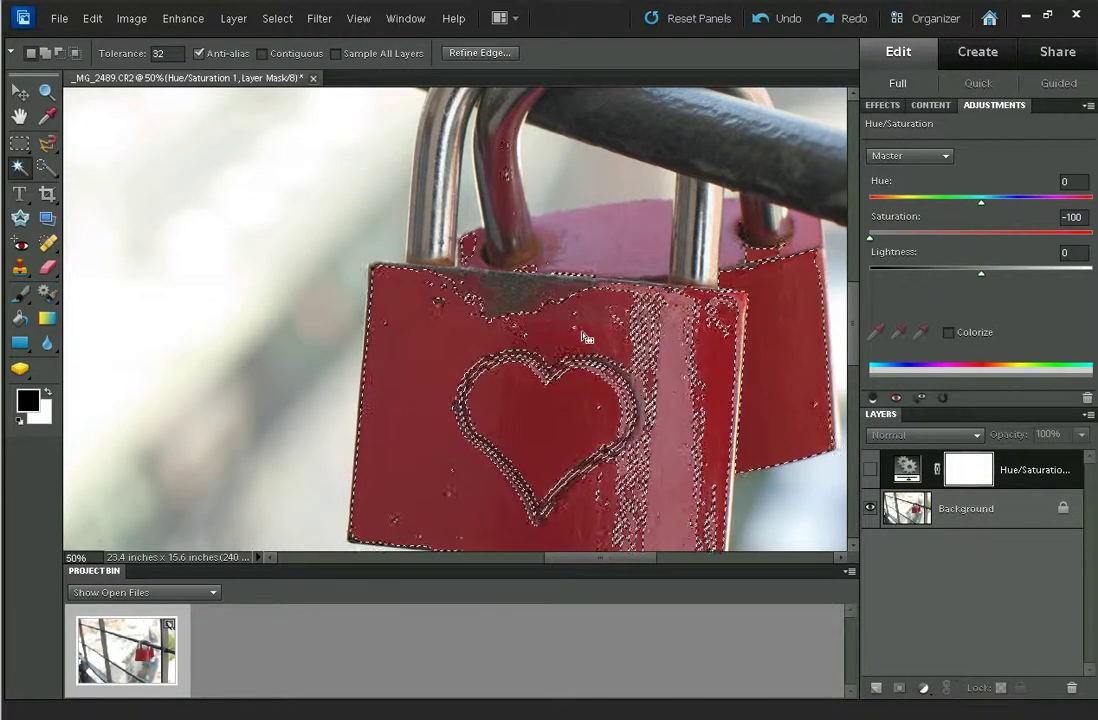
{"action": "left_click_drag", "start_coordinate": [539, 412], "coordinate": [419, 358]}
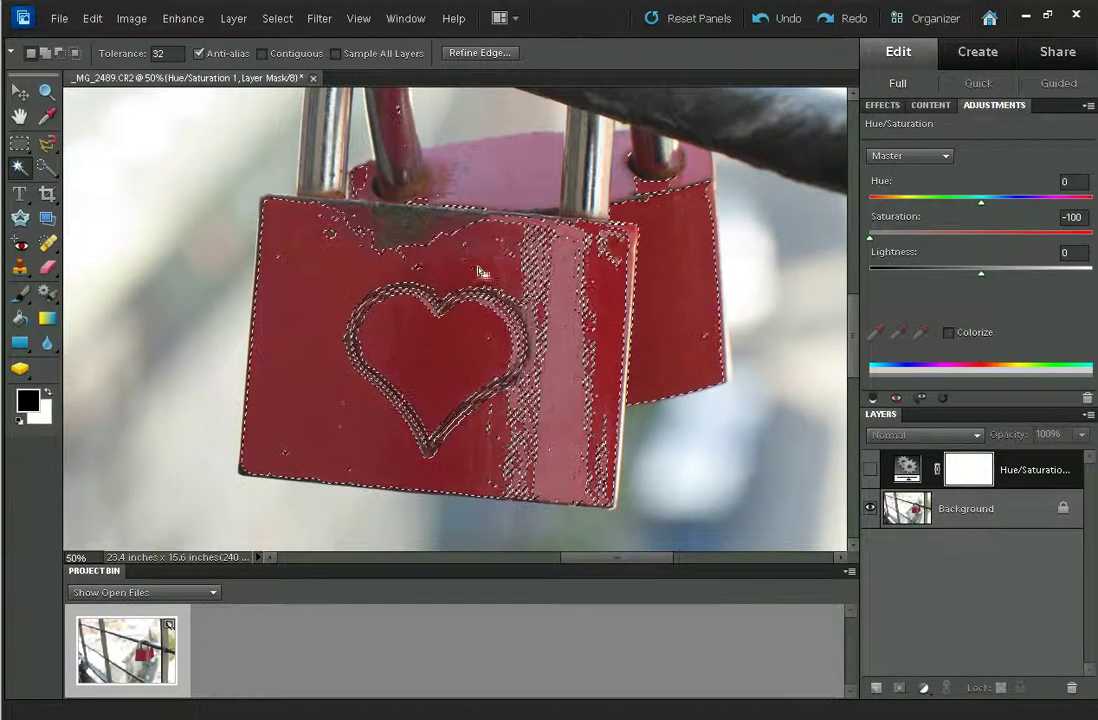
Clear the padlock selection and turn on the Magic Wand's Contiguous option
{"action": "key", "text": "ctrl+minus"}
{"action": "key", "text": "ctrl+minus"}
{"action": "key", "text": "ctrl+minus"}
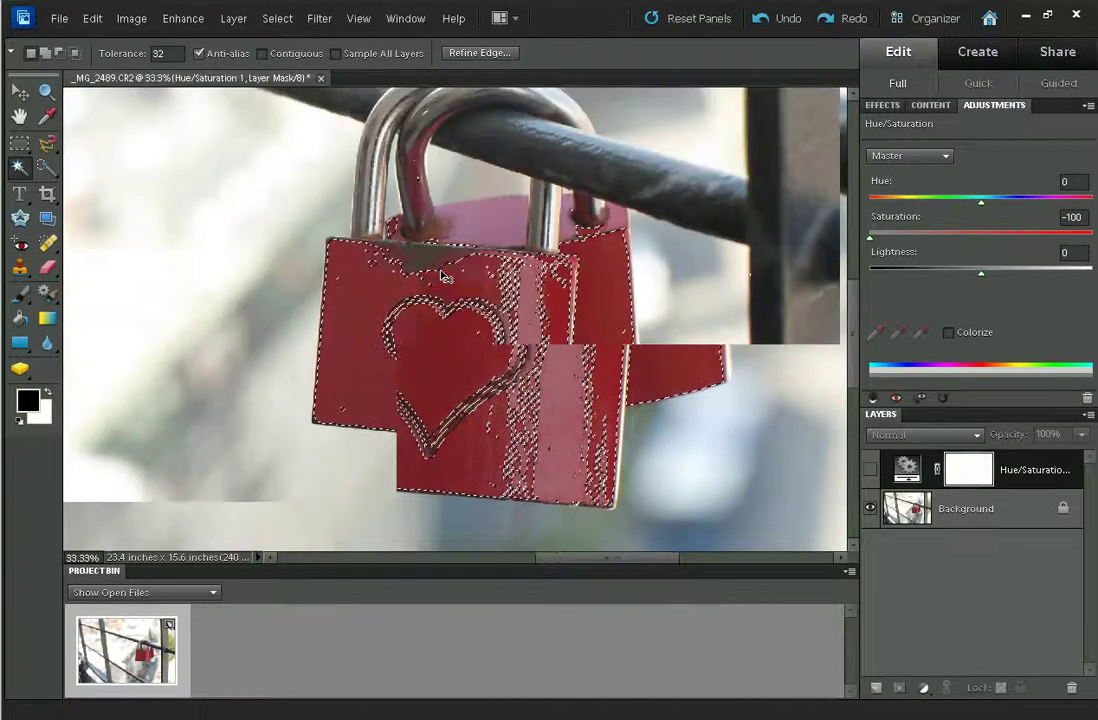
{"action": "left_click_drag", "start_coordinate": [326, 370], "coordinate": [365, 420]}
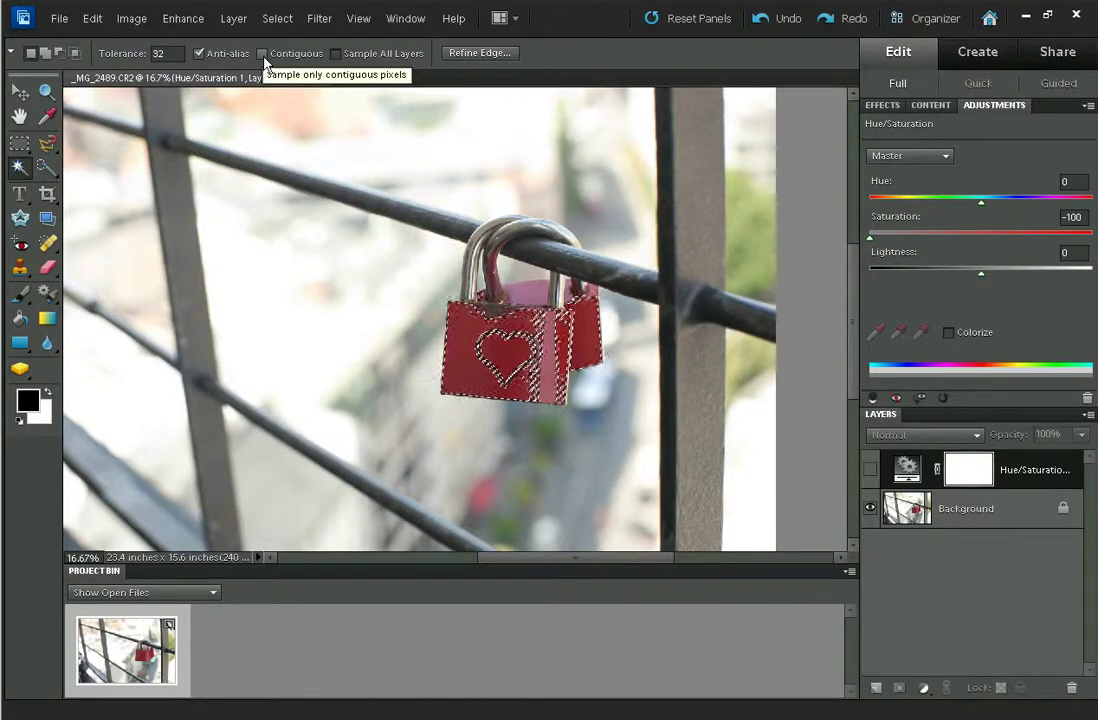
{"action": "key", "text": "ctrl+d"}
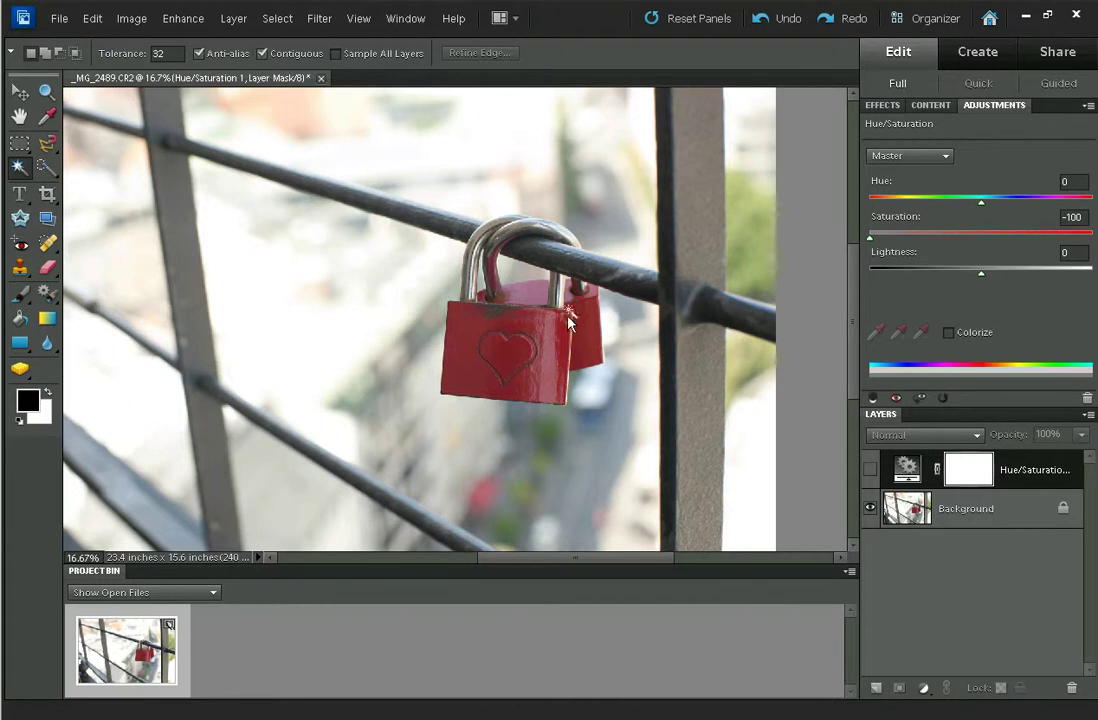
Select the front padlock's red face with the Magic Wand at tolerance 32, with Contiguous on
{"action": "left_click", "coordinate": [545, 333]}
{"action": "left_click_drag", "start_coordinate": [282, 328], "coordinate": [691, 269]}
{"action": "key", "text": "ctrl+equal"}
{"action": "key", "text": "ctrl+equal"}
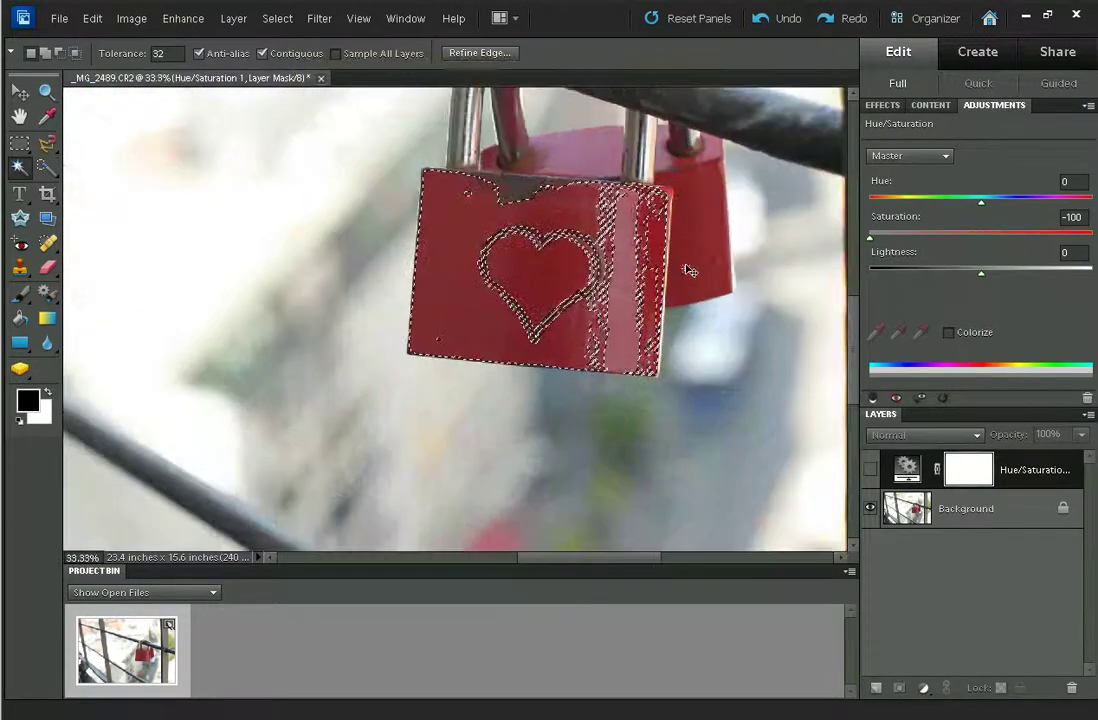
Turn off the Magic Wand's Contiguous option and extend the selection to the red and pink areas of both padlocks
{"action": "left_click", "coordinate": [262, 53]}
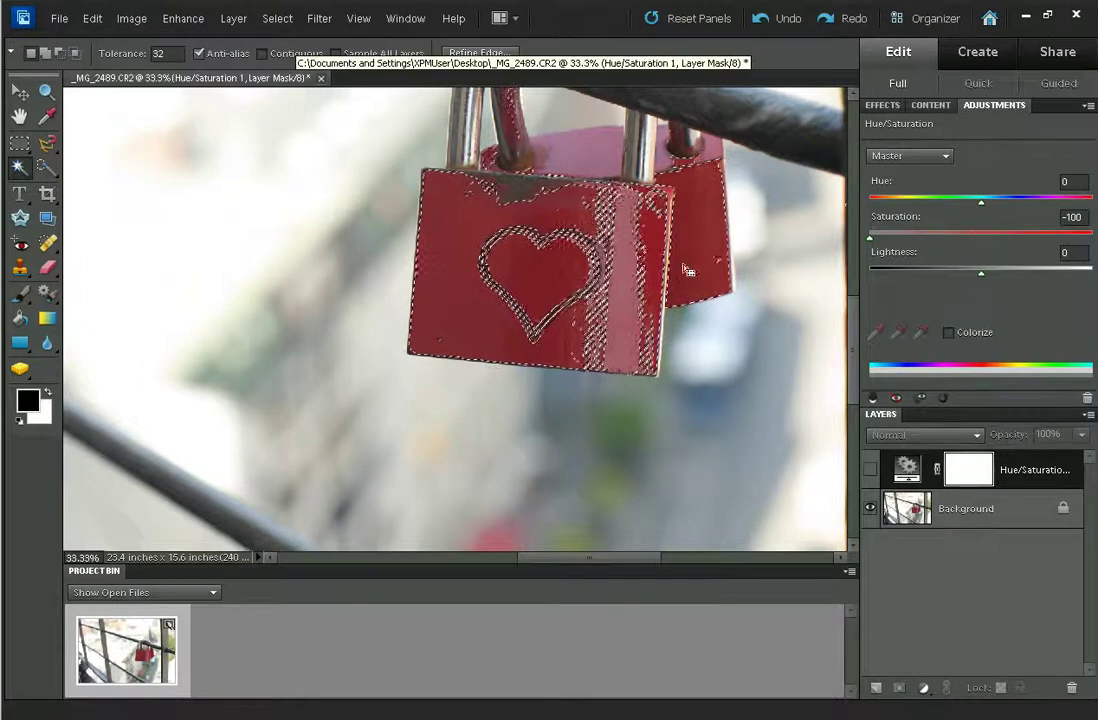
{"action": "left_click", "coordinate": [600, 162]}
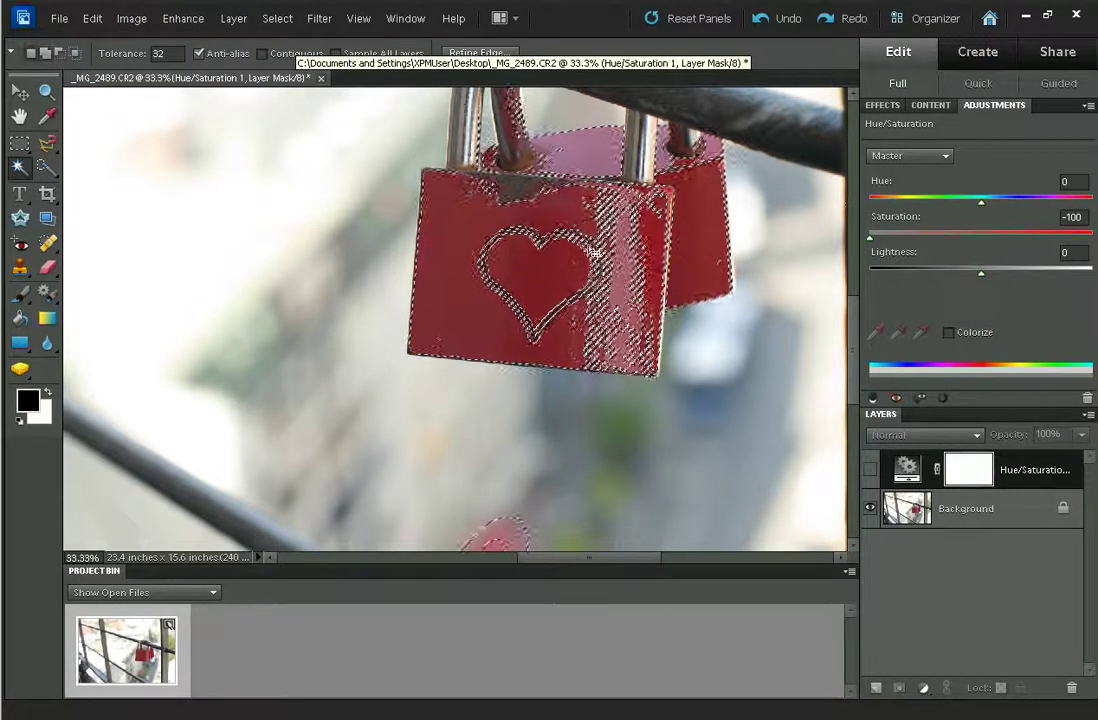
{"action": "left_click_drag", "start_coordinate": [592, 136], "coordinate": [474, 248]}
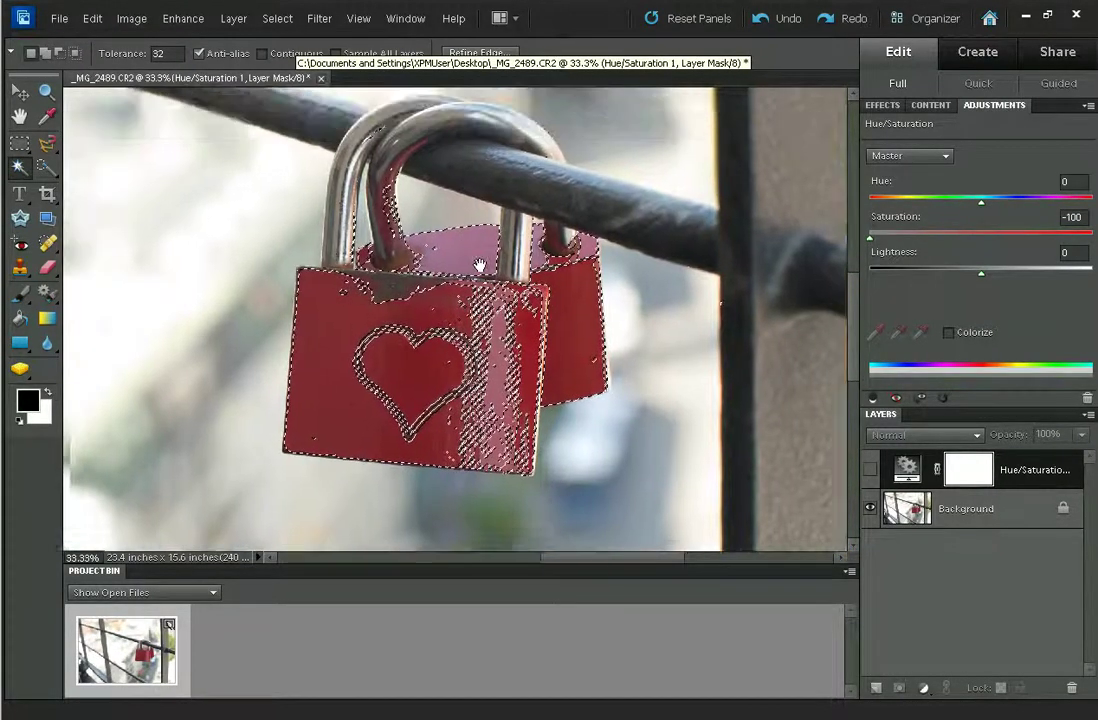
{"action": "left_click_drag", "start_coordinate": [386, 483], "coordinate": [479, 303]}
{"action": "left_click_drag", "start_coordinate": [529, 238], "coordinate": [451, 502]}
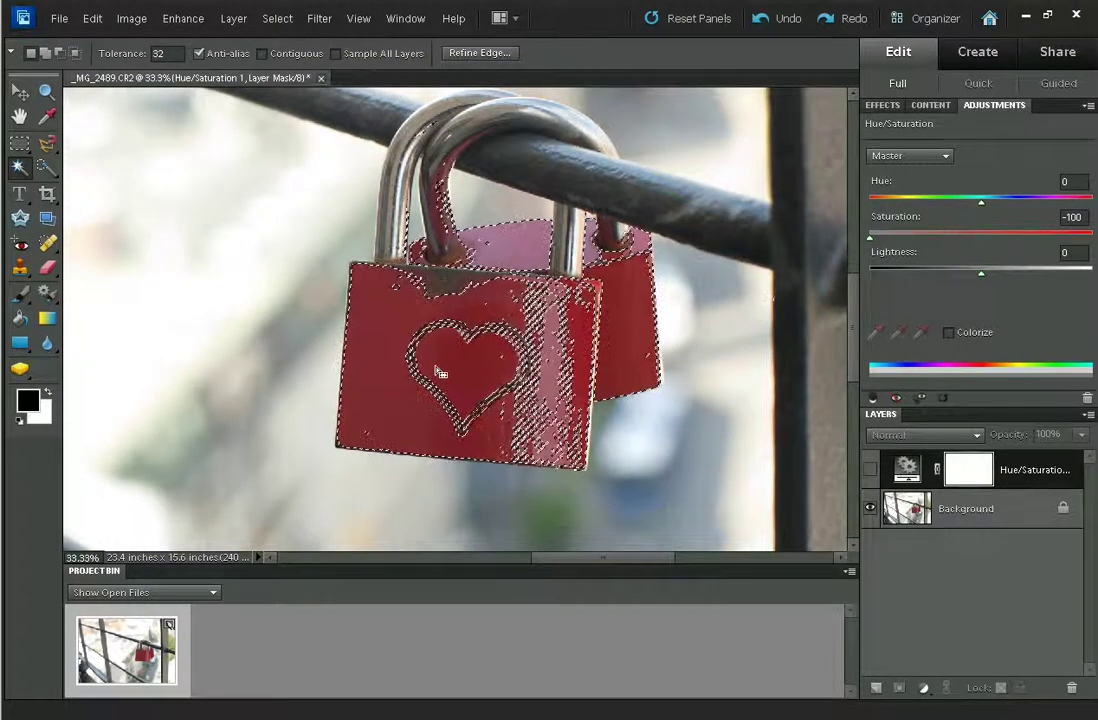
Replace the Hue/Saturation layer's mask with a new one made from the Magic Wand selection of the padlocks
{"action": "right_click", "coordinate": [968, 477]}
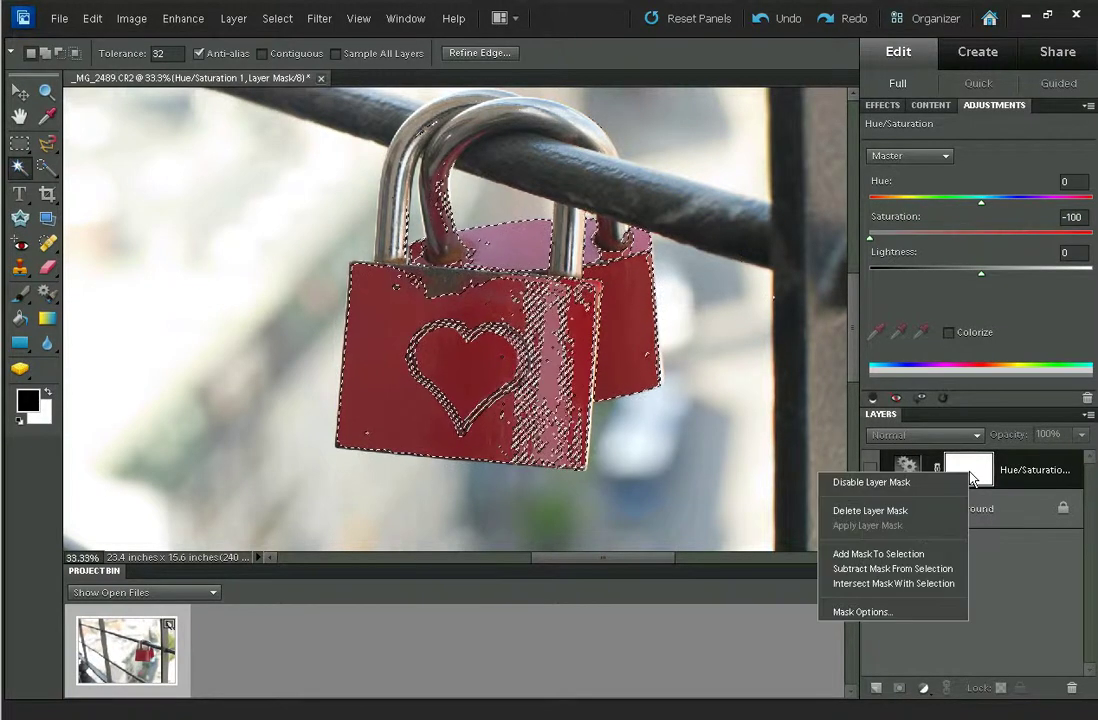
{"action": "left_click", "coordinate": [869, 511]}
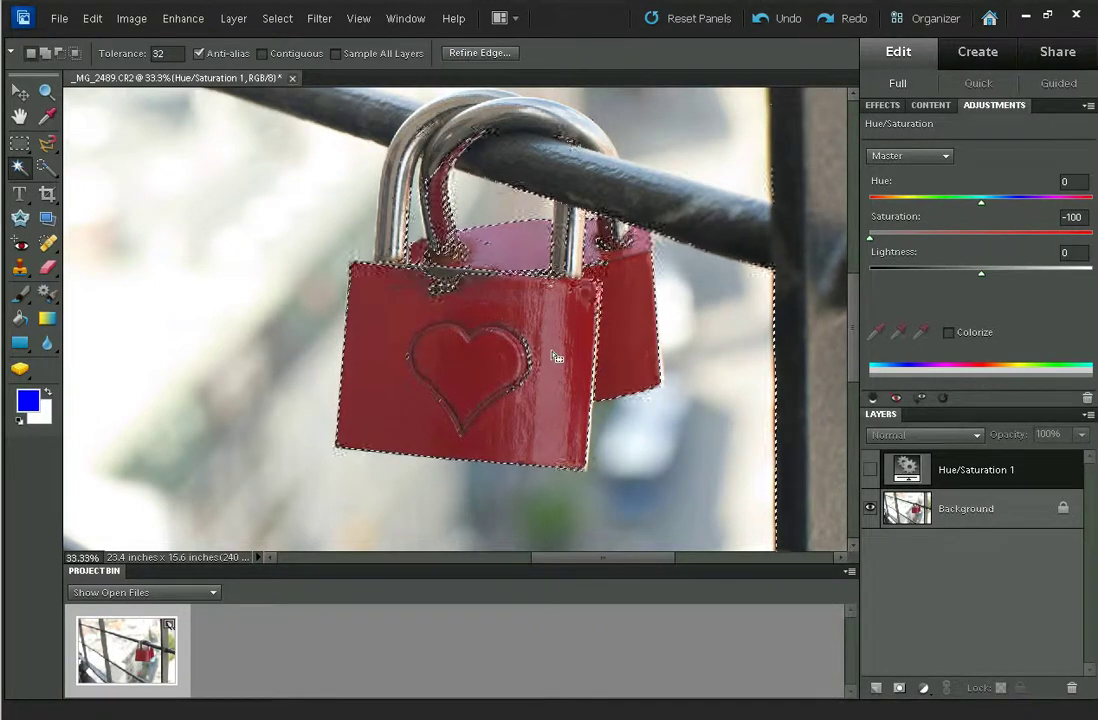
{"action": "left_click", "coordinate": [556, 356]}
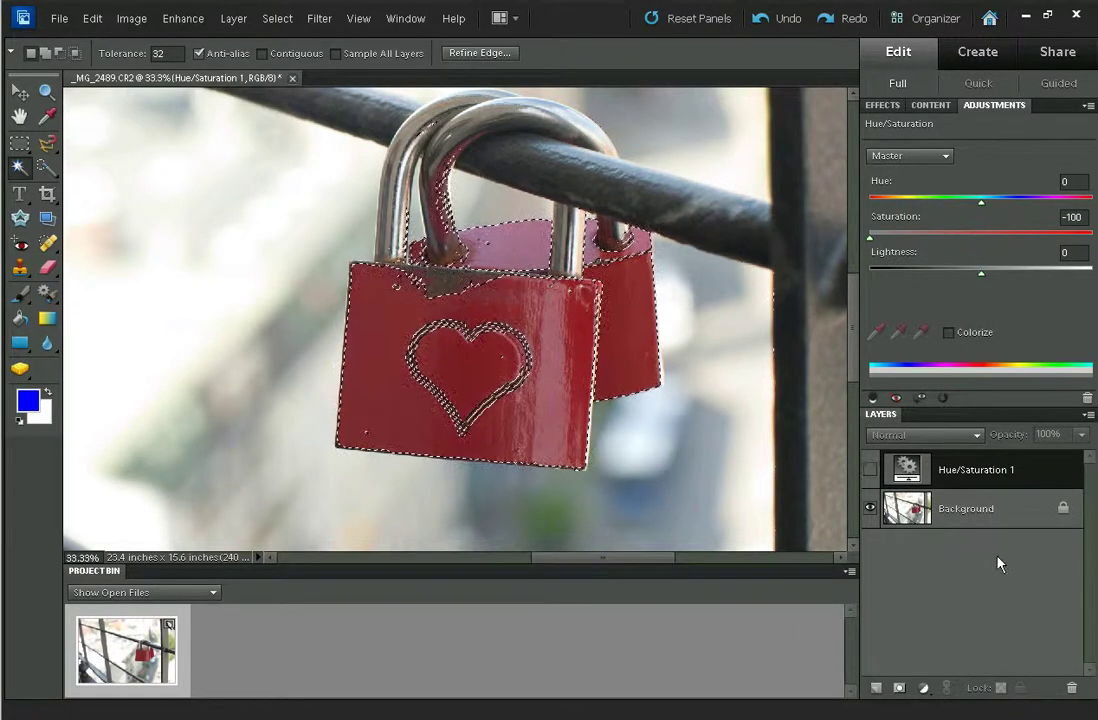
{"action": "left_click", "coordinate": [899, 688]}
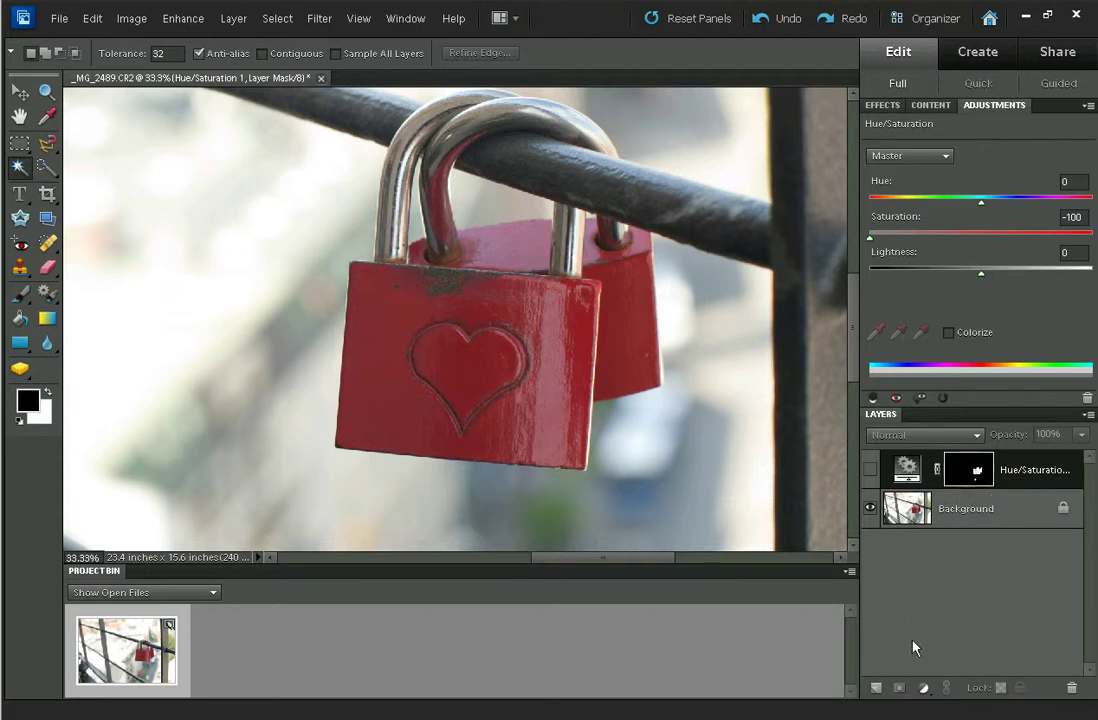
Show the Hue/Saturation layer and invert its mask so the padlocks stay red against a black-and-white background
{"action": "left_click", "coordinate": [871, 471]}
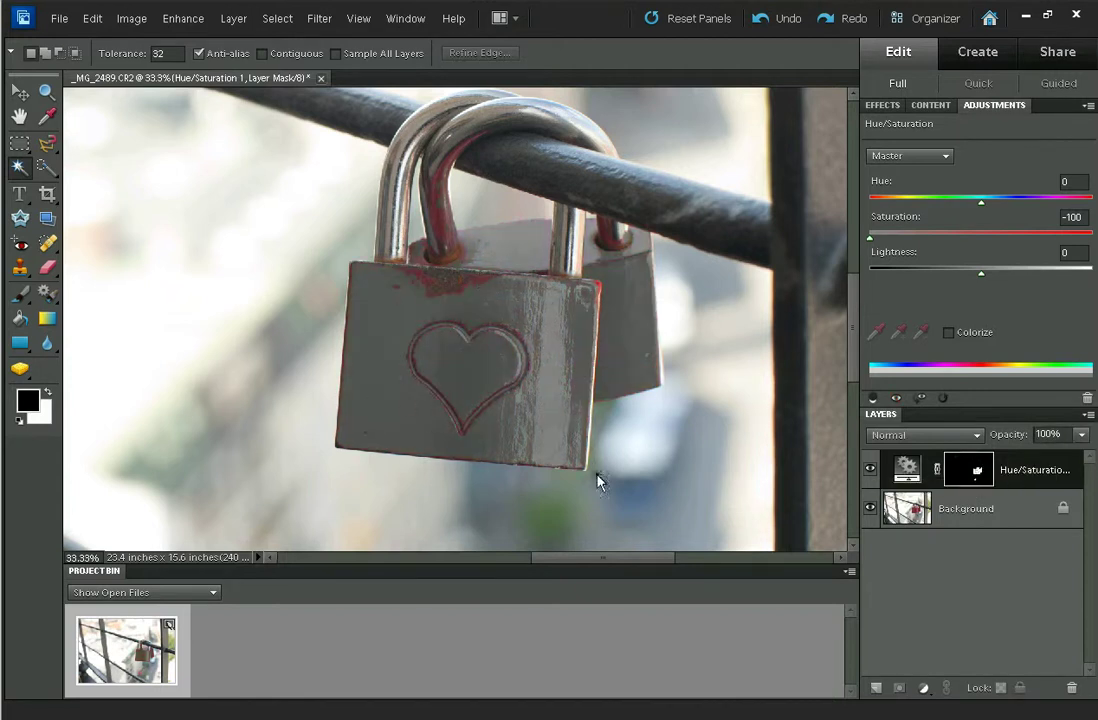
{"action": "key", "text": "ctrl+i"}
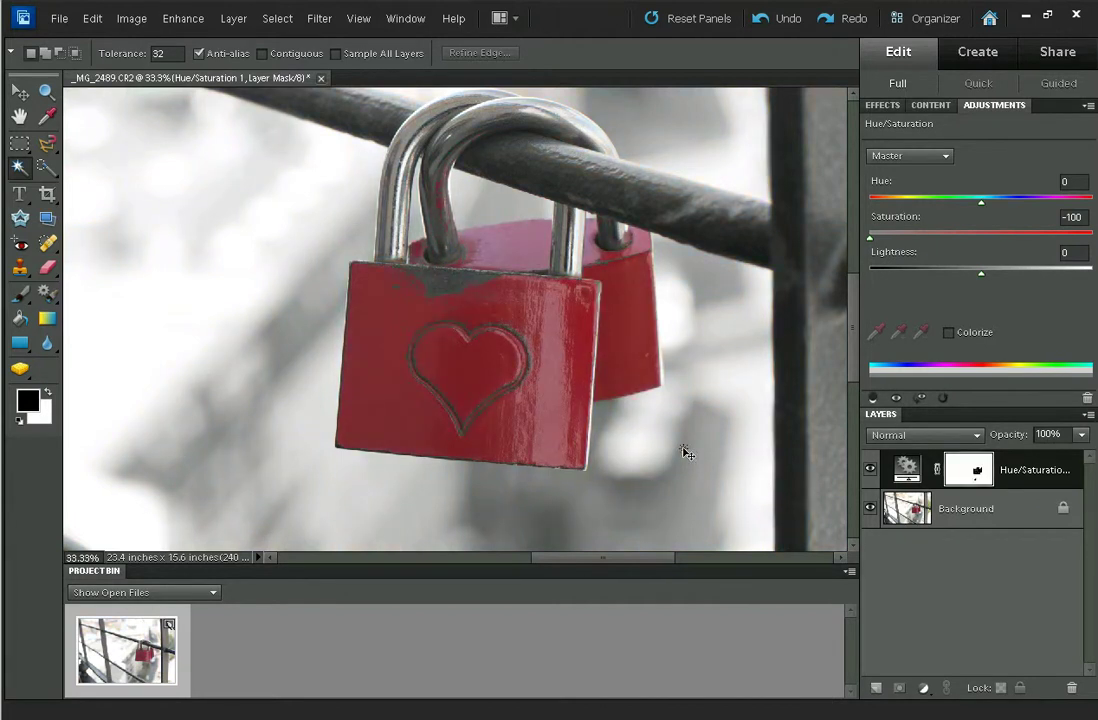
{"action": "key", "text": "ctrl+0"}
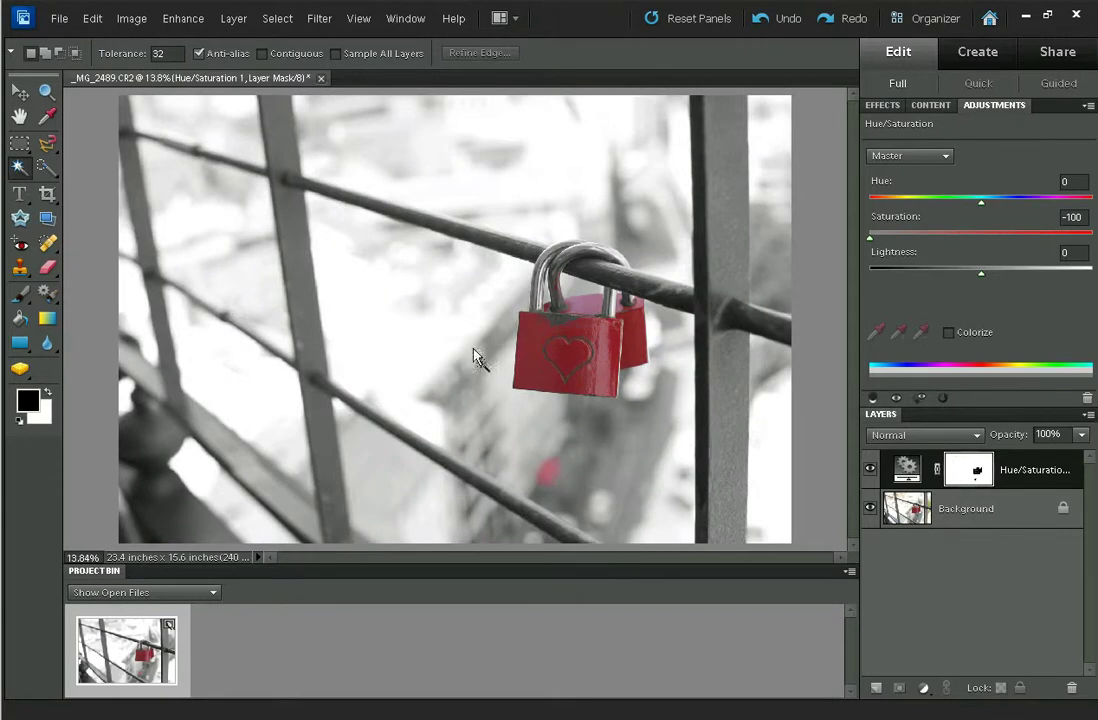
Paint the mask white with a 500 px brush over the stray red spot in the blurred background below the padlocks
{"action": "left_click", "coordinate": [18, 296]}
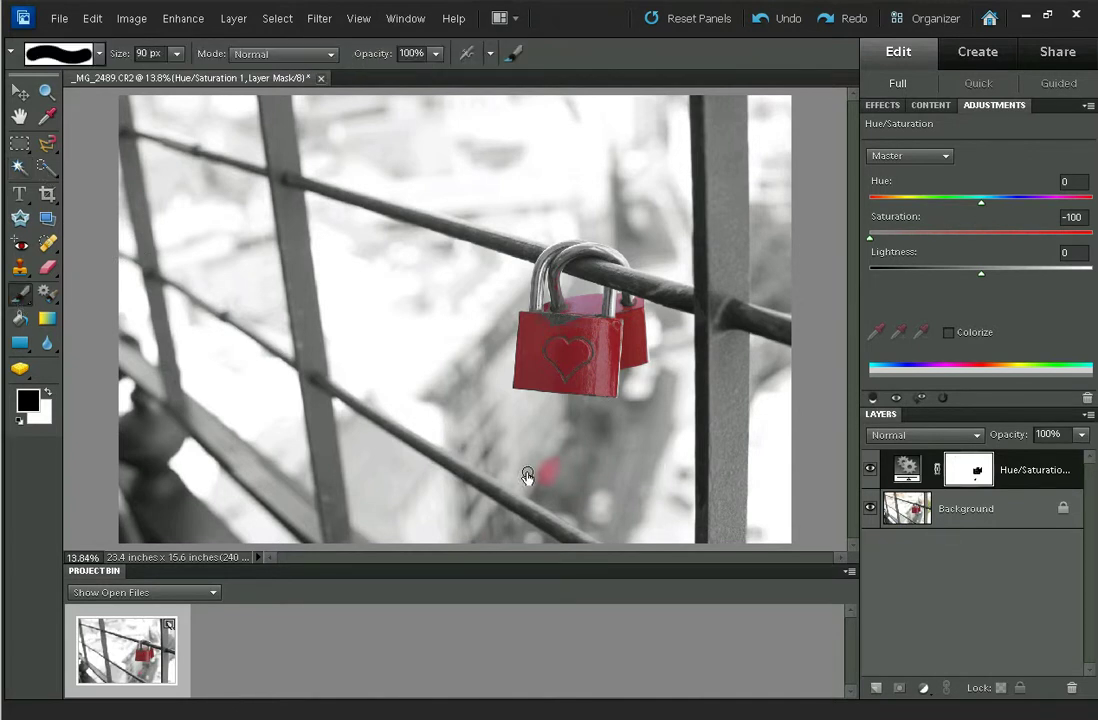
{"action": "key", "text": "bracketright"}
{"action": "key", "text": "bracketright"}
{"action": "key", "text": "bracketright"}
{"action": "key", "text": "bracketright"}
{"action": "key", "text": "bracketright"}
{"action": "key", "text": "bracketright"}
{"action": "key", "text": "x"}
{"action": "left_click_drag", "start_coordinate": [544, 466], "coordinate": [571, 488]}
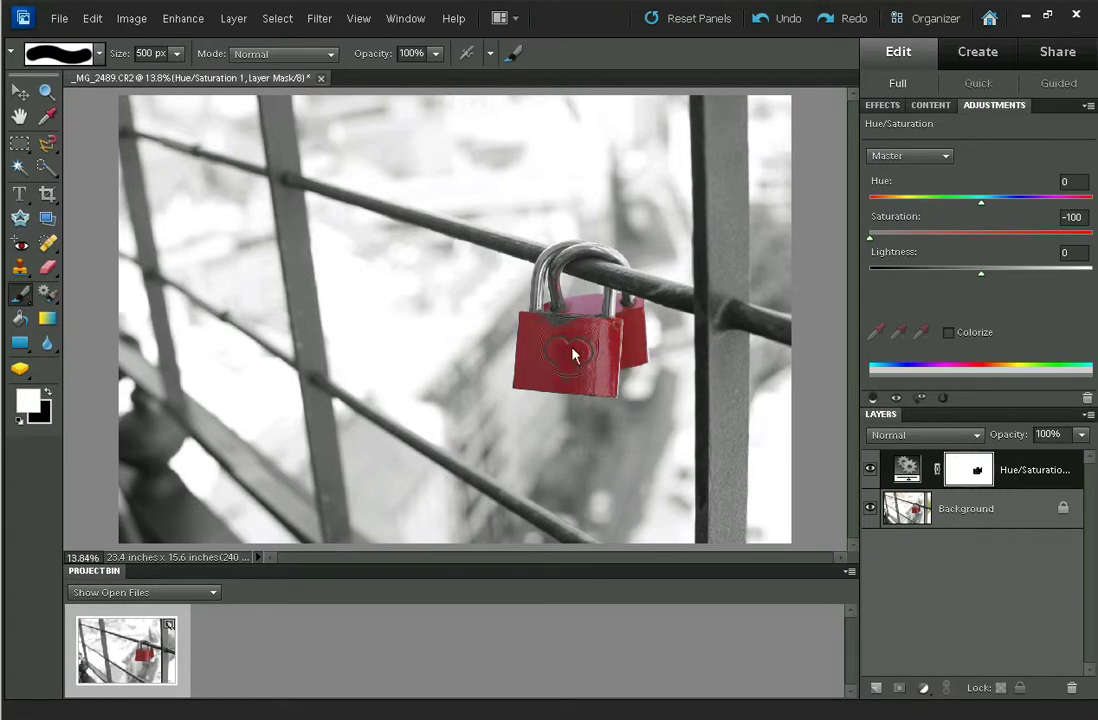
Replace the masked Hue/Saturation layer with a fresh one at Saturation -100 and hide it
{"action": "left_click", "coordinate": [1071, 688]}
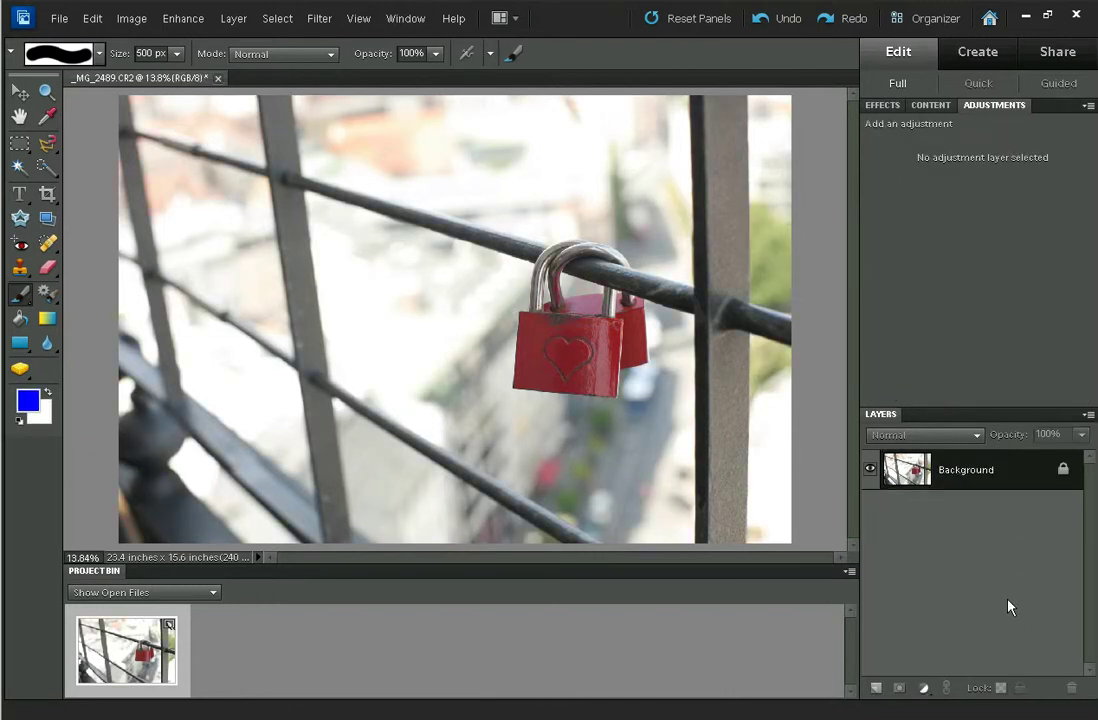
{"action": "left_click", "coordinate": [923, 689]}
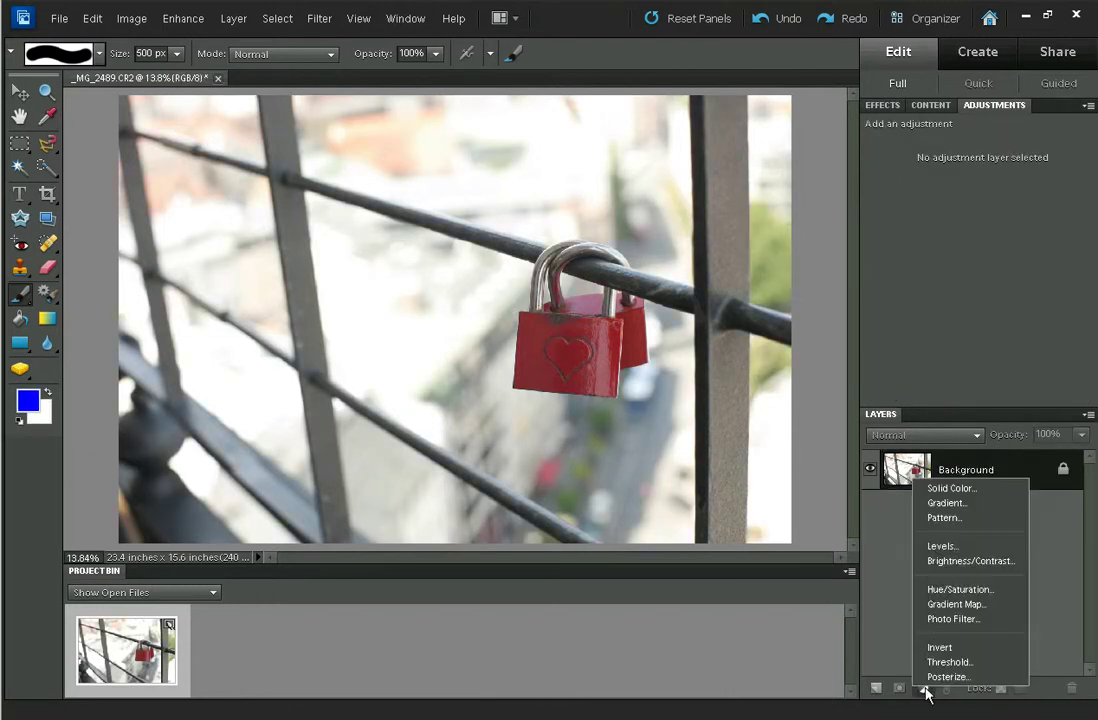
{"action": "left_click", "coordinate": [955, 590]}
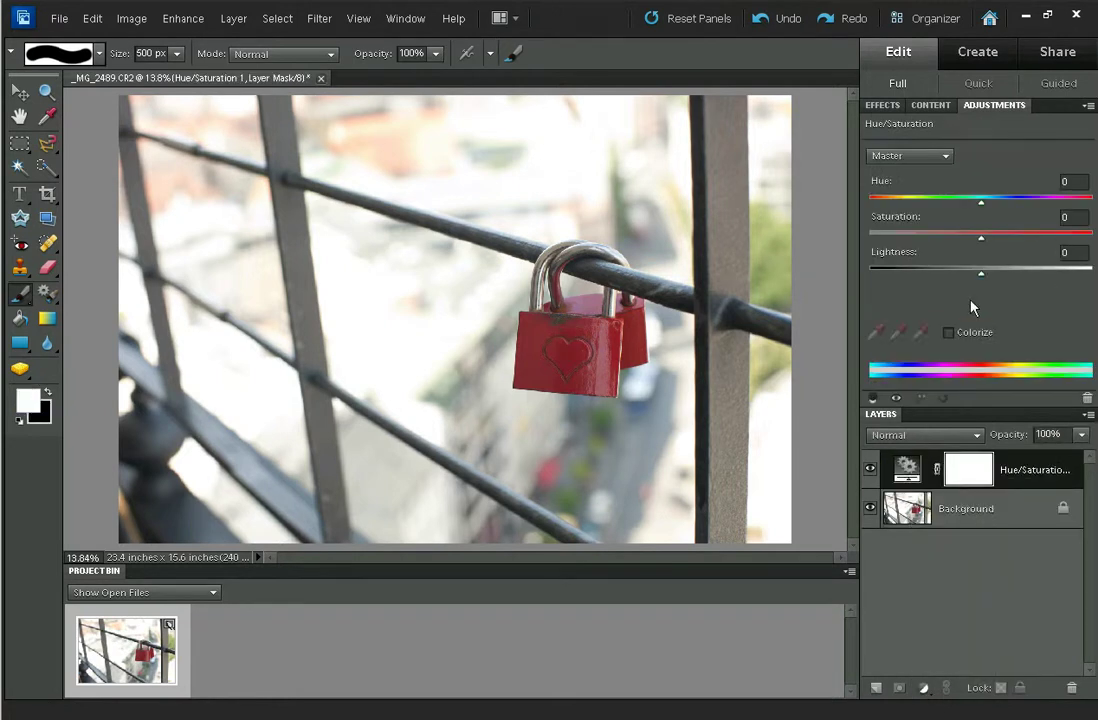
{"action": "left_click_drag", "start_coordinate": [982, 244], "coordinate": [853, 245]}
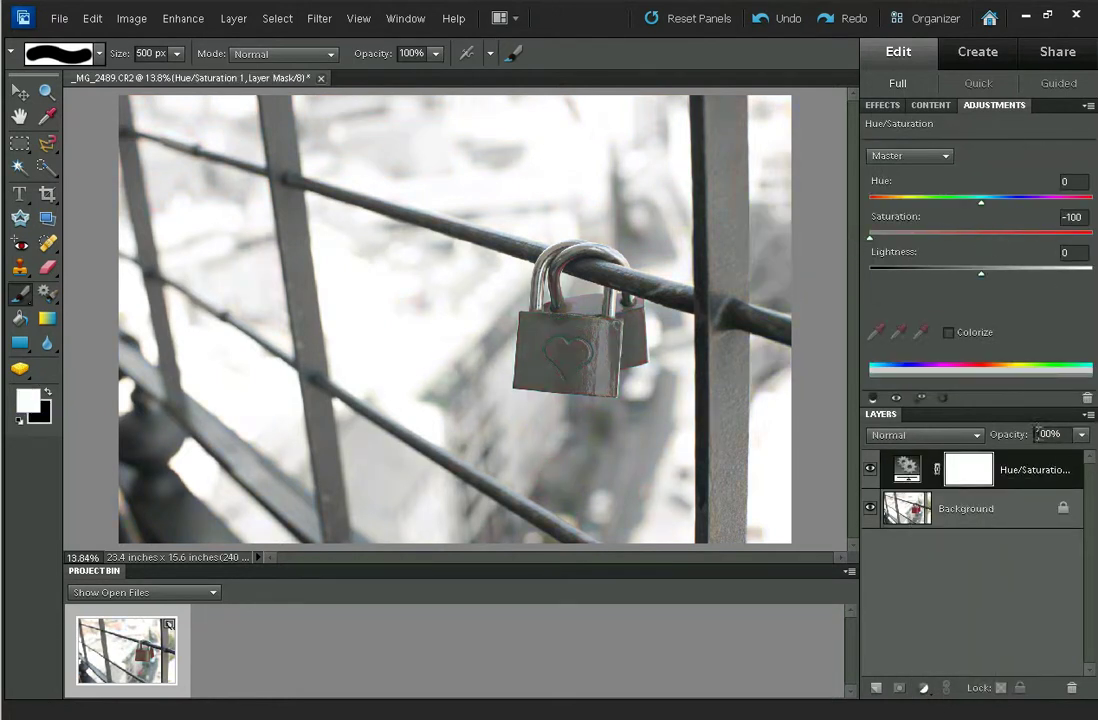
{"action": "left_click", "coordinate": [869, 470]}
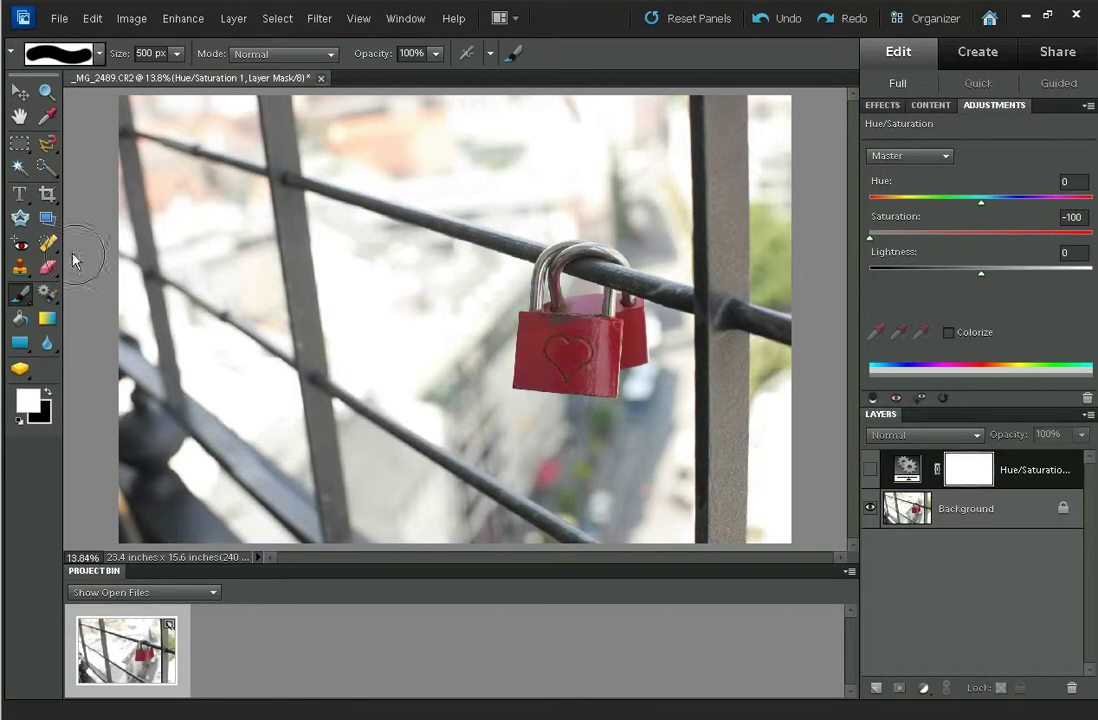
Trace the red bodies of both padlocks with the Magnetic Lasso, leaving out the metal shackles, and close the selection
{"action": "left_click", "coordinate": [47, 145]}
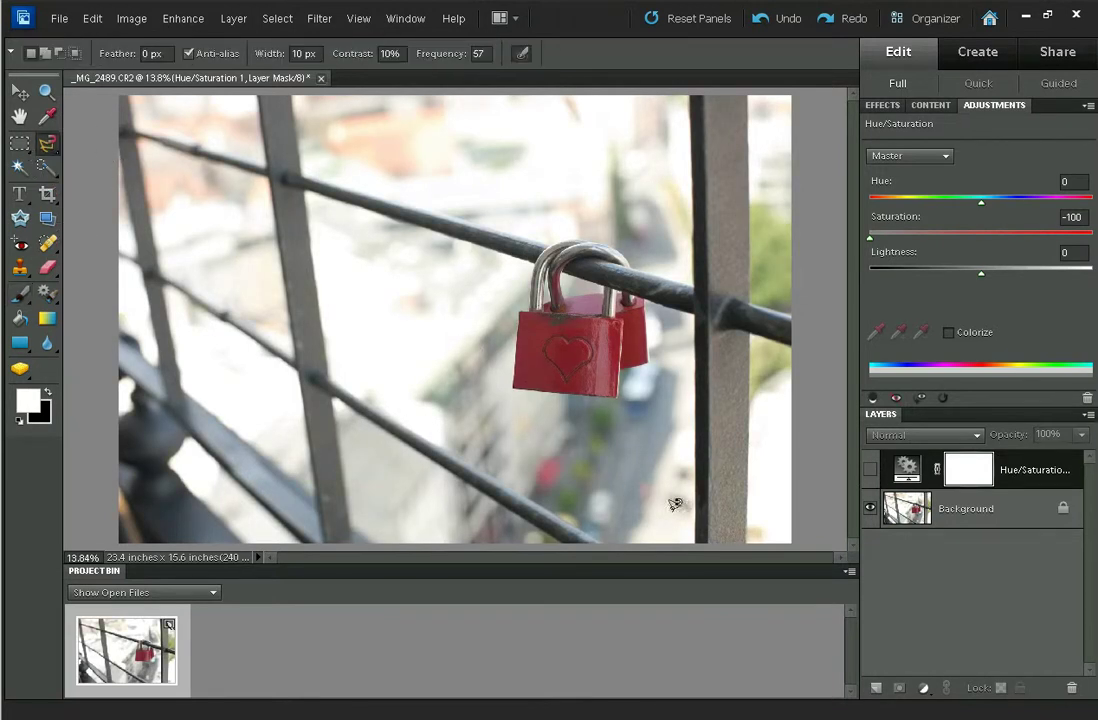
{"action": "key", "text": "ctrl+alt+0"}
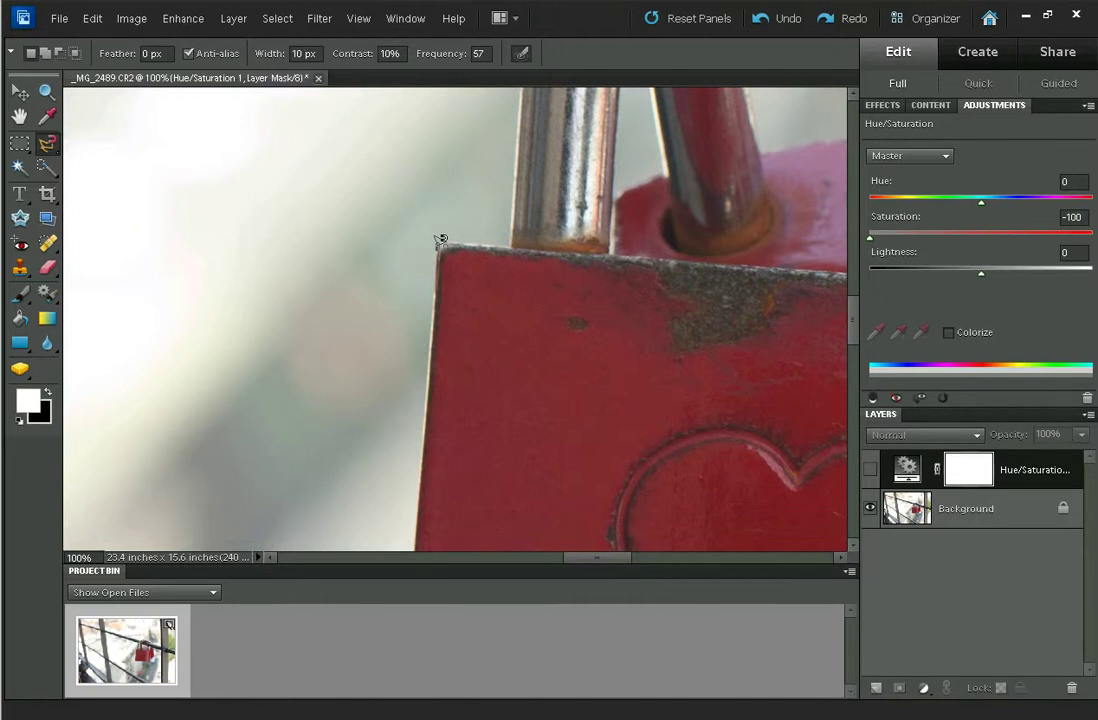
{"action": "mouse_move", "coordinate": [436, 300]}
{"action": "left_mouse_down"}
{"action": "mouse_move", "coordinate": [426, 415]}
{"action": "mouse_move", "coordinate": [452, 132]}
{"action": "mouse_move", "coordinate": [429, 454]}
{"action": "mouse_move", "coordinate": [436, 267]}
{"action": "mouse_move", "coordinate": [434, 326]}
{"action": "mouse_move", "coordinate": [451, 333]}
{"action": "mouse_move", "coordinate": [689, 357]}
{"action": "mouse_move", "coordinate": [695, 369]}
{"action": "mouse_move", "coordinate": [464, 323]}
{"action": "mouse_move", "coordinate": [317, 327]}
{"action": "mouse_move", "coordinate": [273, 346]}
{"action": "mouse_move", "coordinate": [294, 337]}
{"action": "mouse_move", "coordinate": [457, 360]}
{"action": "left_mouse_up"}
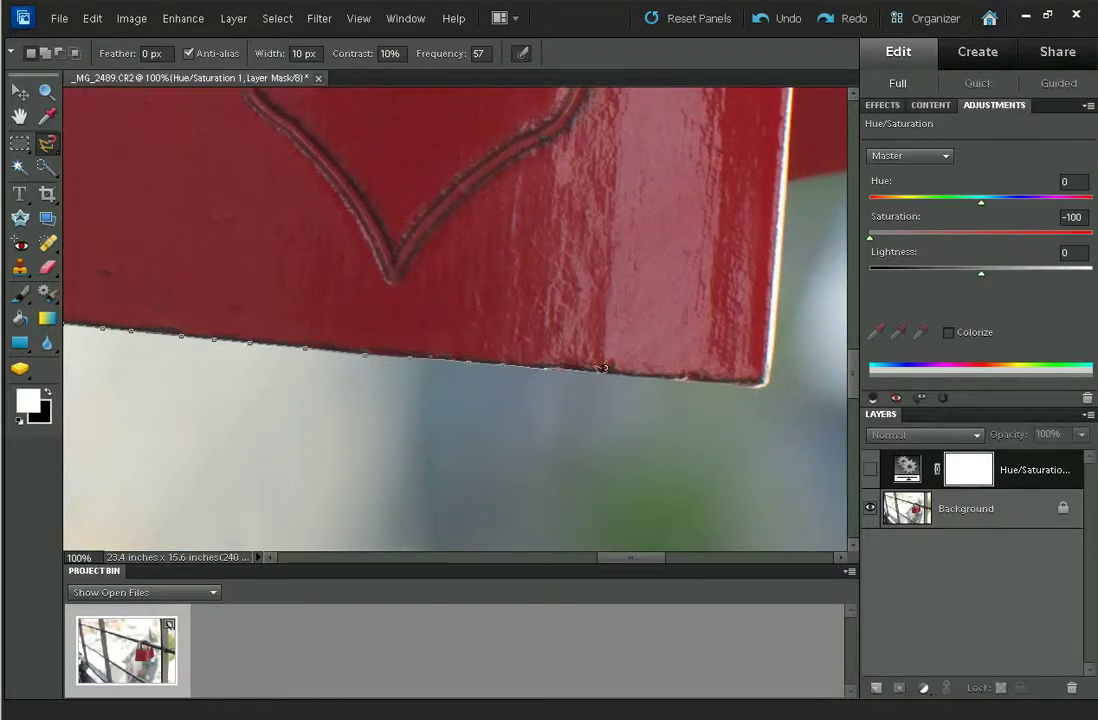
{"action": "left_click_drag", "start_coordinate": [693, 375], "coordinate": [755, 377]}
{"action": "left_click_drag", "start_coordinate": [770, 373], "coordinate": [613, 487]}
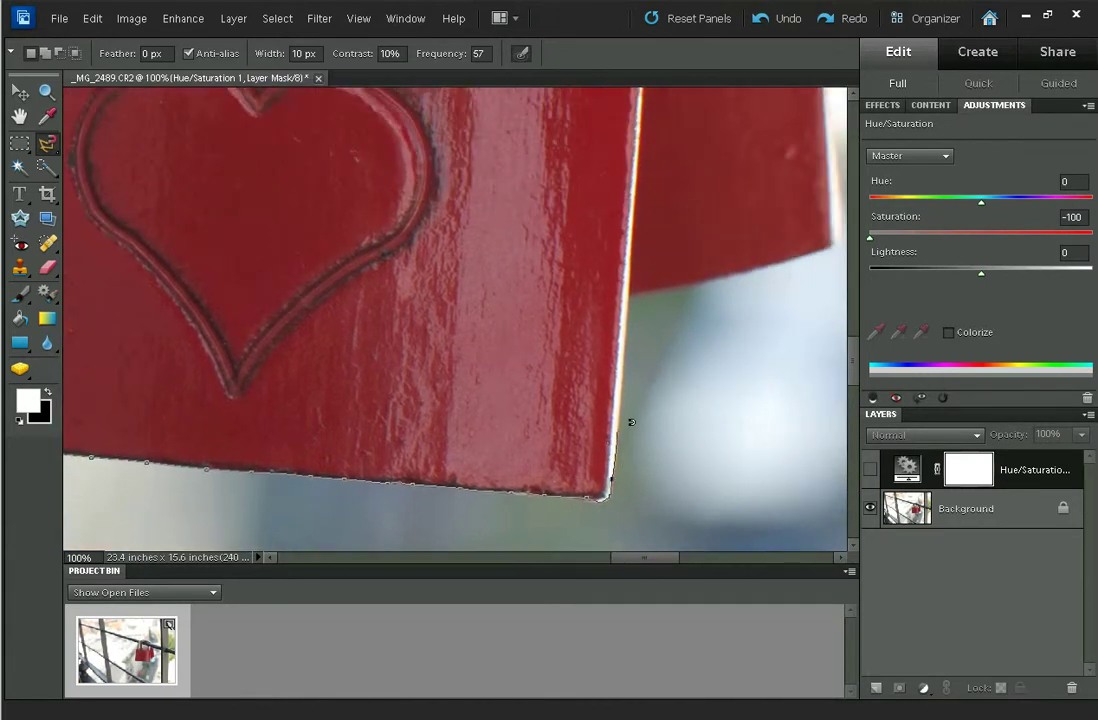
{"action": "mouse_move", "coordinate": [636, 336]}
{"action": "left_mouse_down"}
{"action": "mouse_move", "coordinate": [637, 288]}
{"action": "mouse_move", "coordinate": [436, 366]}
{"action": "mouse_move", "coordinate": [379, 416]}
{"action": "mouse_move", "coordinate": [548, 377]}
{"action": "mouse_move", "coordinate": [582, 357]}
{"action": "mouse_move", "coordinate": [559, 284]}
{"action": "mouse_move", "coordinate": [505, 493]}
{"action": "mouse_move", "coordinate": [509, 309]}
{"action": "mouse_move", "coordinate": [493, 152]}
{"action": "mouse_move", "coordinate": [531, 370]}
{"action": "mouse_move", "coordinate": [558, 423]}
{"action": "mouse_move", "coordinate": [554, 367]}
{"action": "mouse_move", "coordinate": [483, 347]}
{"action": "mouse_move", "coordinate": [448, 386]}
{"action": "mouse_move", "coordinate": [425, 387]}
{"action": "mouse_move", "coordinate": [391, 371]}
{"action": "mouse_move", "coordinate": [391, 320]}
{"action": "mouse_move", "coordinate": [360, 323]}
{"action": "mouse_move", "coordinate": [342, 367]}
{"action": "mouse_move", "coordinate": [344, 503]}
{"action": "mouse_move", "coordinate": [270, 493]}
{"action": "left_mouse_up"}
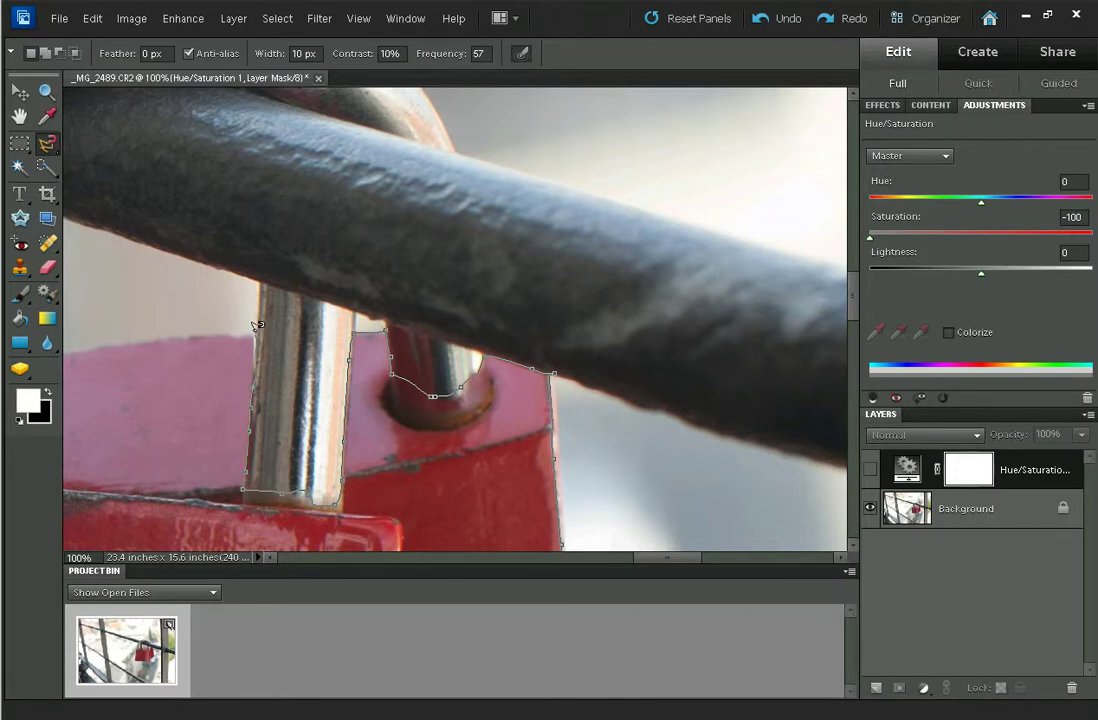
{"action": "mouse_move", "coordinate": [228, 338]}
{"action": "left_mouse_down"}
{"action": "mouse_move", "coordinate": [436, 360]}
{"action": "mouse_move", "coordinate": [561, 350]}
{"action": "left_mouse_up"}
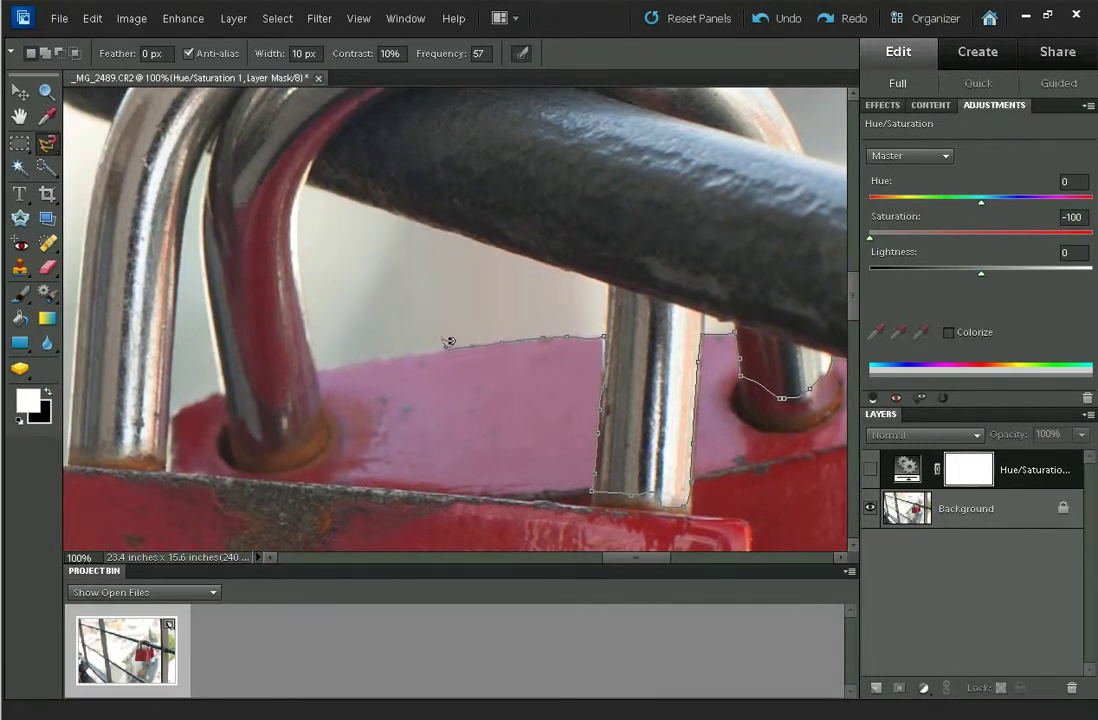
{"action": "mouse_move", "coordinate": [321, 362]}
{"action": "left_mouse_down"}
{"action": "mouse_move", "coordinate": [458, 174]}
{"action": "mouse_move", "coordinate": [596, 189]}
{"action": "mouse_move", "coordinate": [481, 220]}
{"action": "mouse_move", "coordinate": [495, 226]}
{"action": "mouse_move", "coordinate": [502, 262]}
{"action": "mouse_move", "coordinate": [544, 297]}
{"action": "mouse_move", "coordinate": [507, 303]}
{"action": "mouse_move", "coordinate": [561, 248]}
{"action": "mouse_move", "coordinate": [554, 355]}
{"action": "mouse_move", "coordinate": [456, 338]}
{"action": "mouse_move", "coordinate": [684, 201]}
{"action": "mouse_move", "coordinate": [485, 316]}
{"action": "mouse_move", "coordinate": [544, 287]}
{"action": "mouse_move", "coordinate": [488, 326]}
{"action": "mouse_move", "coordinate": [564, 237]}
{"action": "left_mouse_up"}
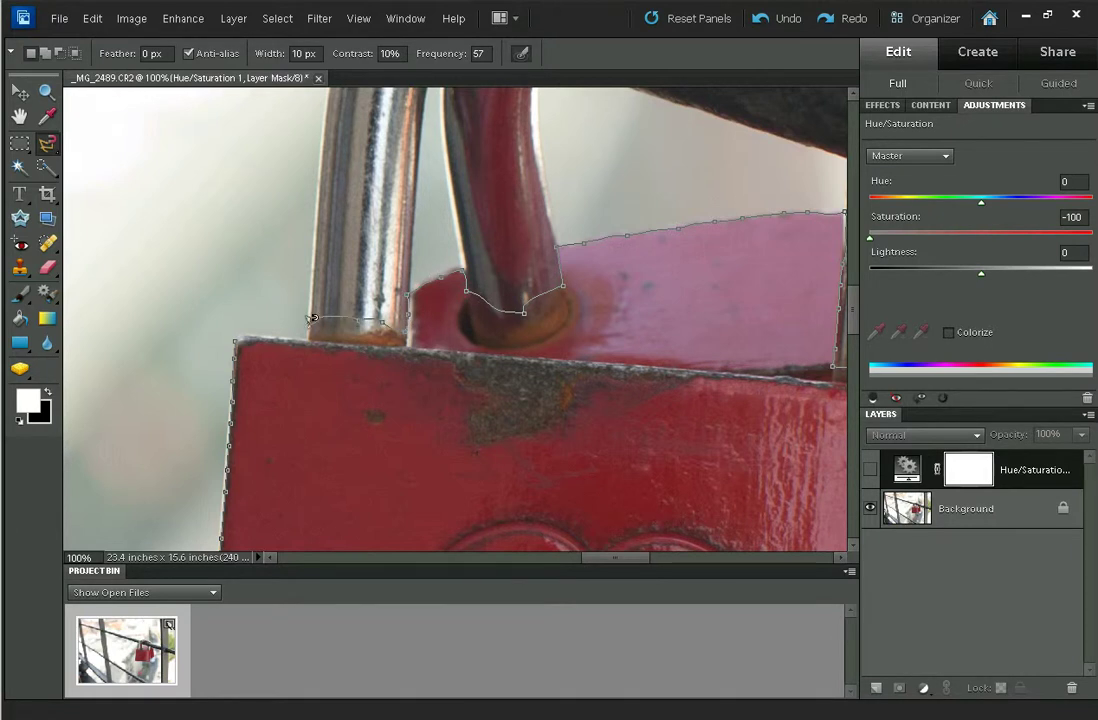
{"action": "left_click_drag", "start_coordinate": [302, 331], "coordinate": [526, 307]}
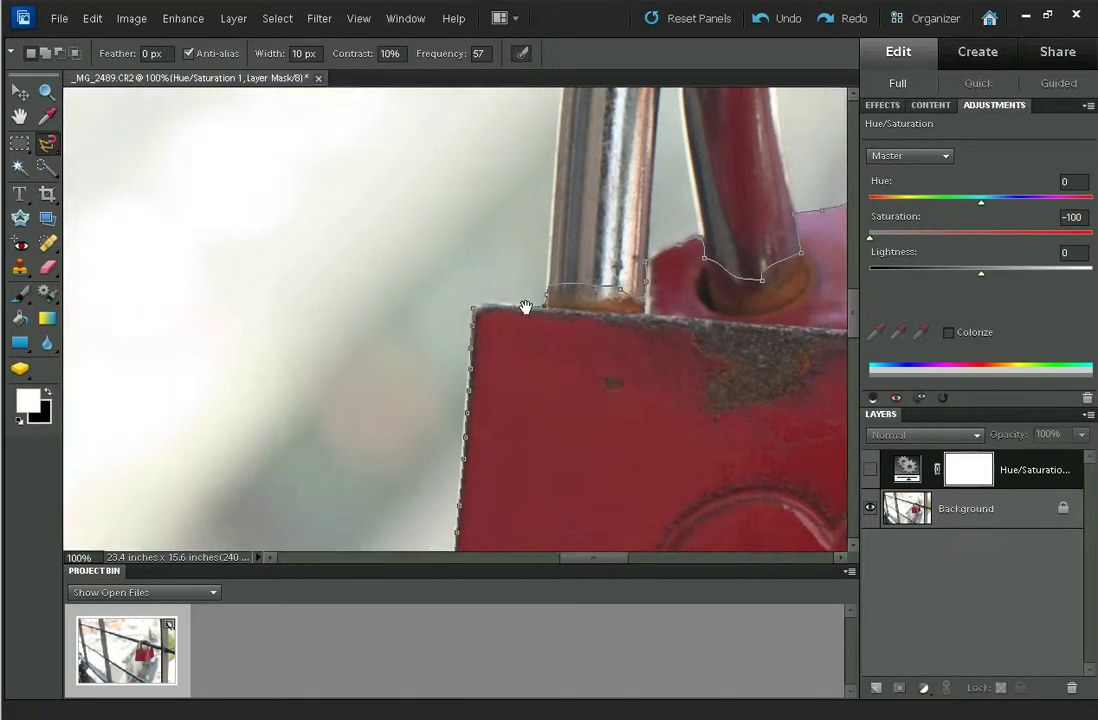
{"action": "double_click", "coordinate": [475, 299]}
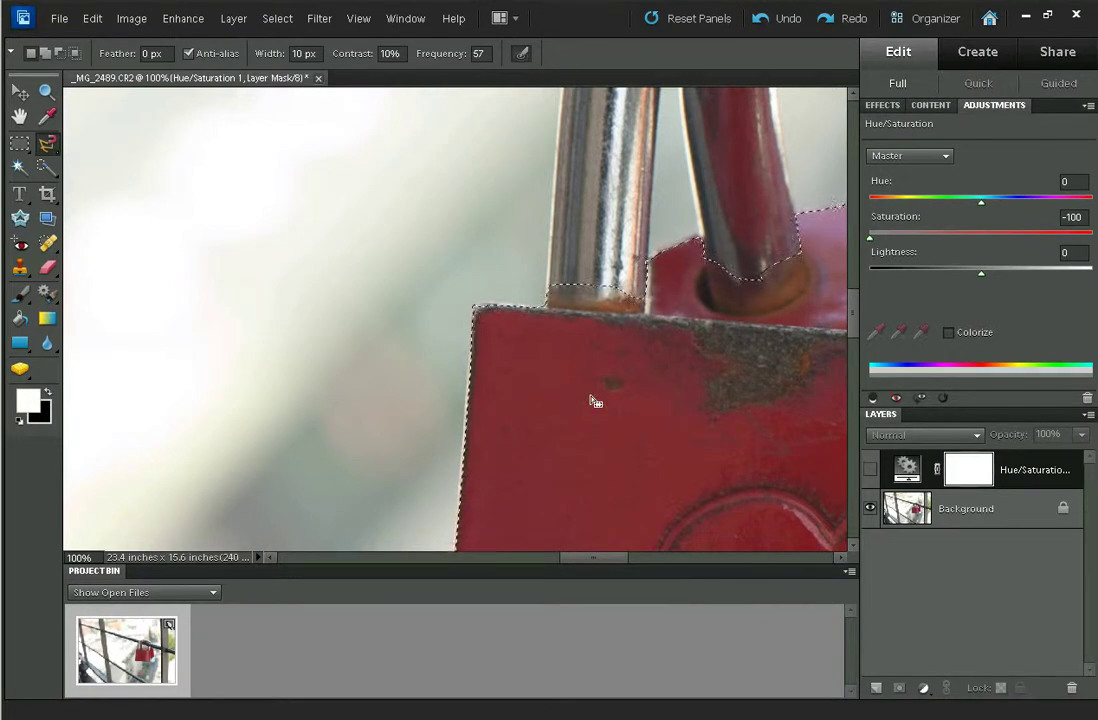
Show the Hue/Saturation layer and replace its mask with one made from the lasso selection, inverted to keep the padlocks red
{"action": "key", "text": "ctrl+0"}
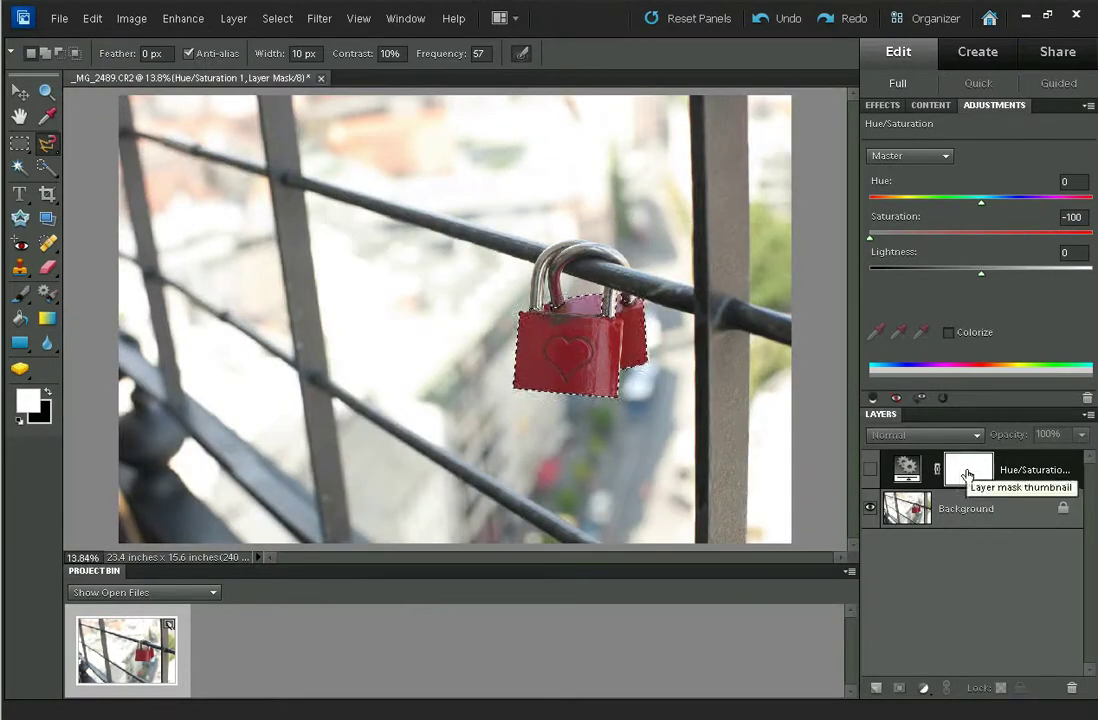
{"action": "left_click", "coordinate": [870, 469]}
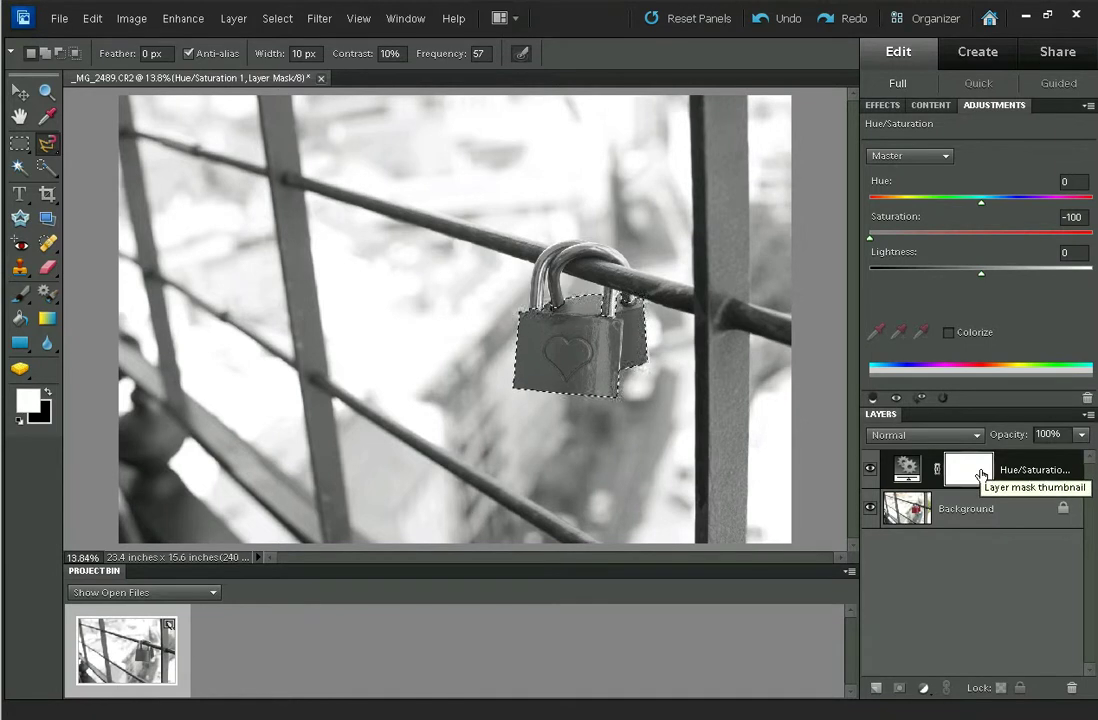
{"action": "right_click", "coordinate": [981, 476]}
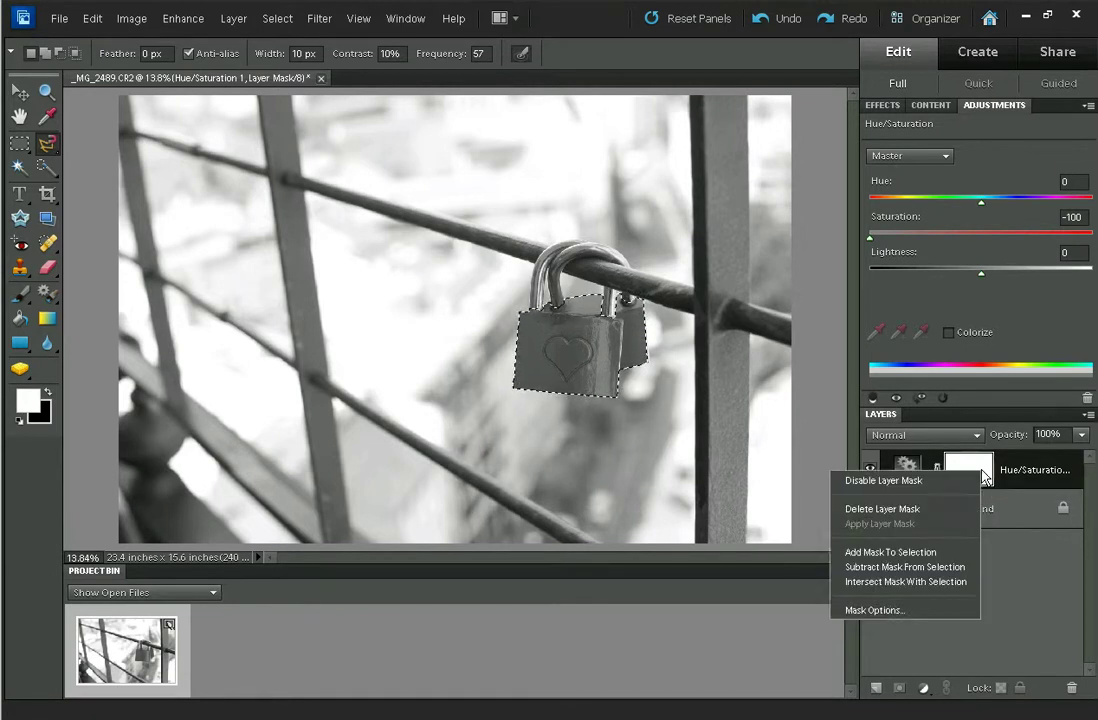
{"action": "left_click", "coordinate": [912, 507]}
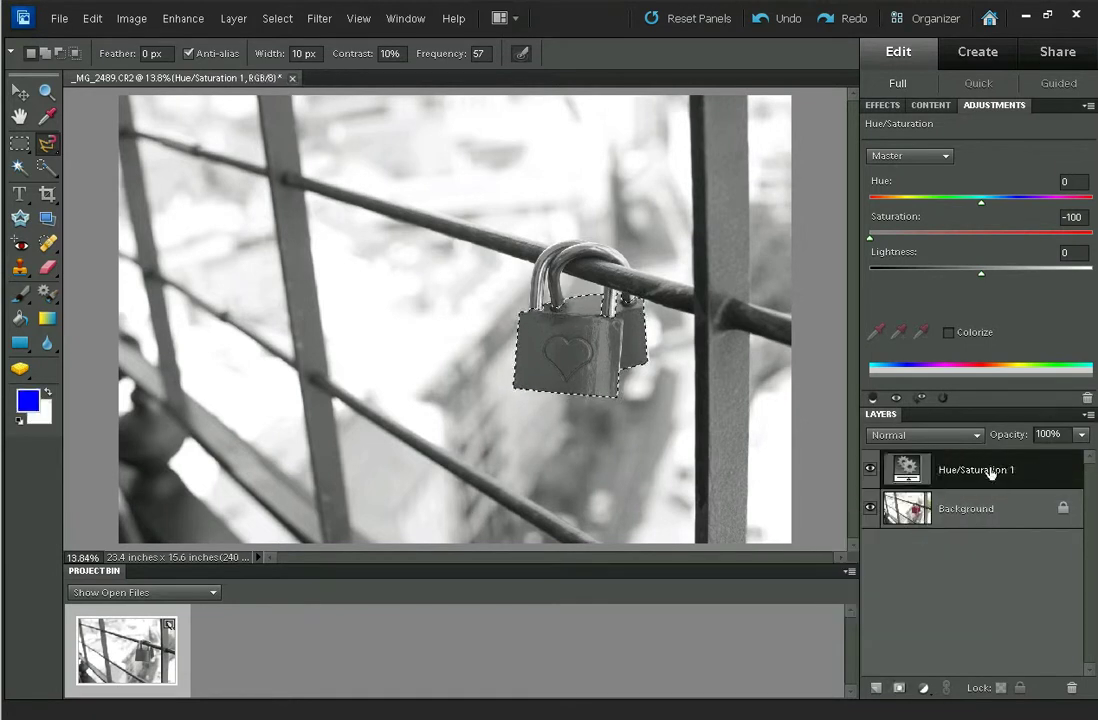
{"action": "left_click", "coordinate": [898, 689]}
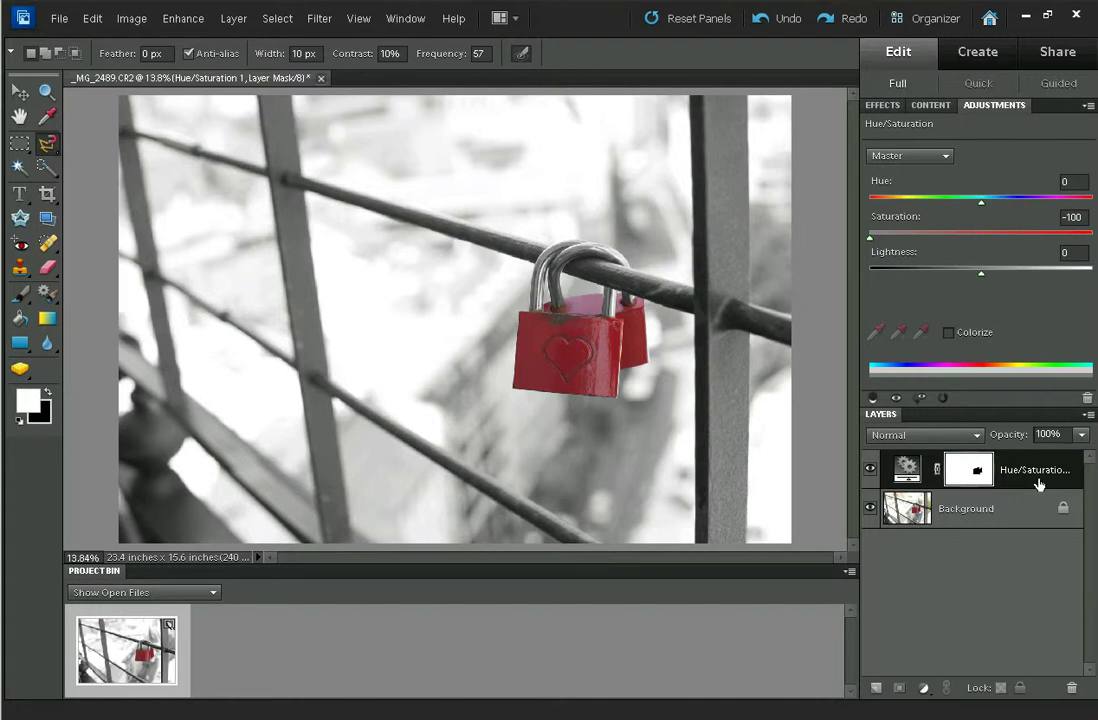
Delete the Hue/Saturation layer and duplicate the Background layer
{"action": "left_click_drag", "start_coordinate": [1045, 478], "coordinate": [1072, 690]}
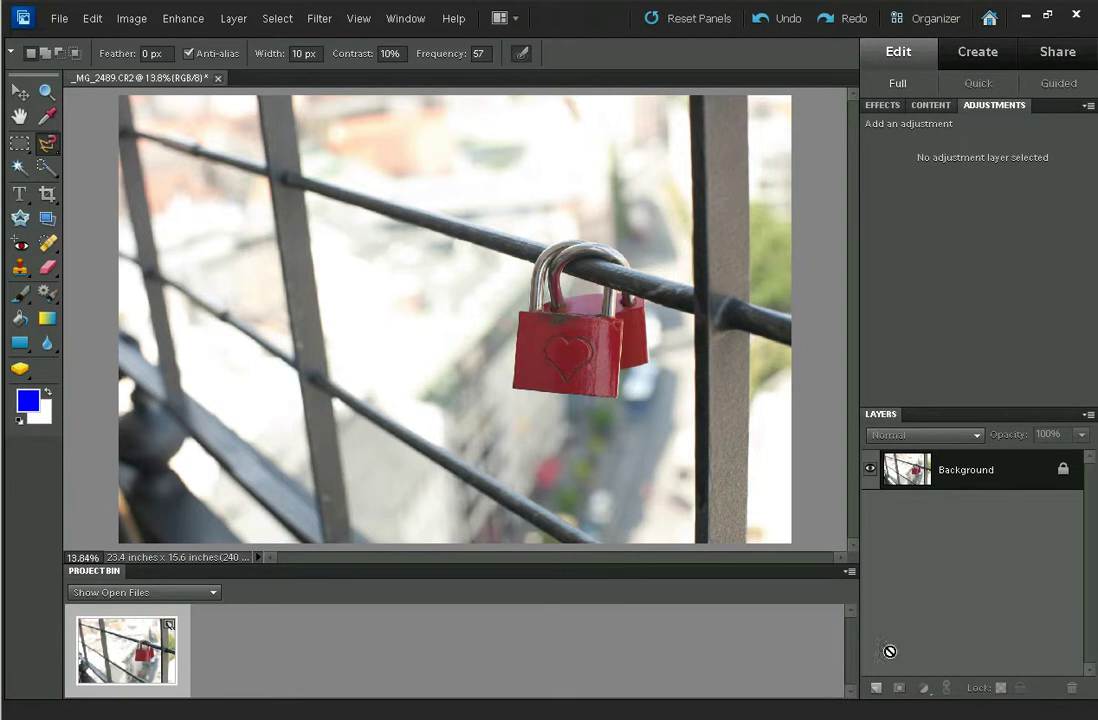
{"action": "left_click_drag", "start_coordinate": [876, 688], "coordinate": [877, 692]}
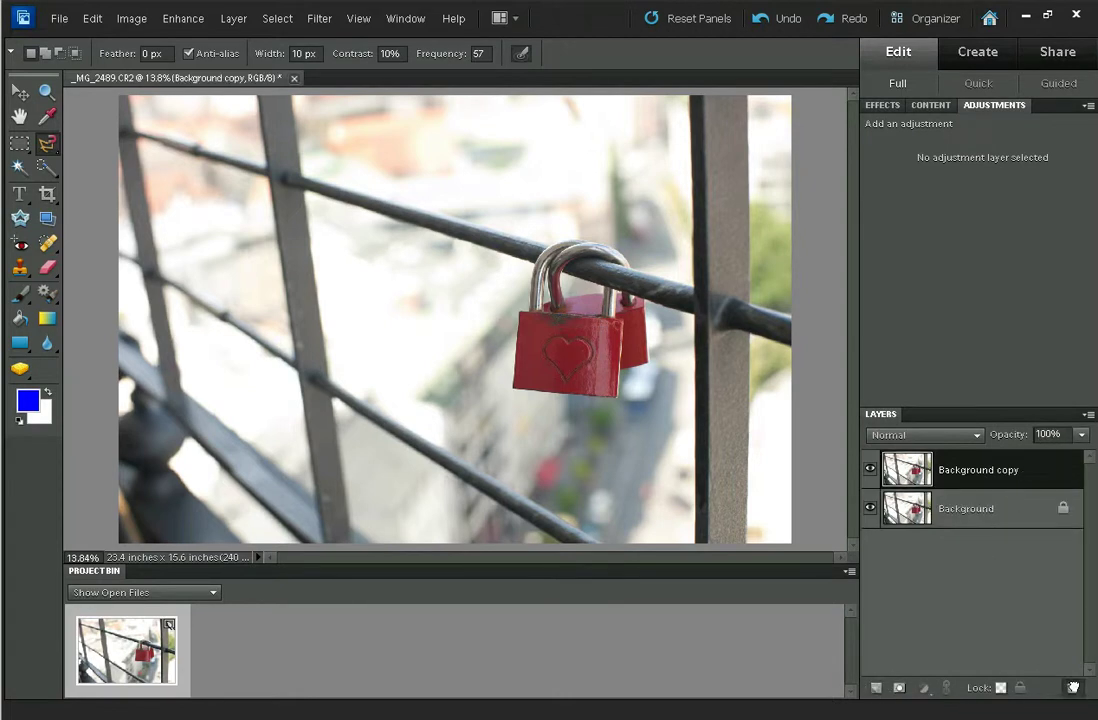
Undo the duplication of the Background layer and copy it again with Layer via Copy
{"action": "key", "text": "ctrl+z"}
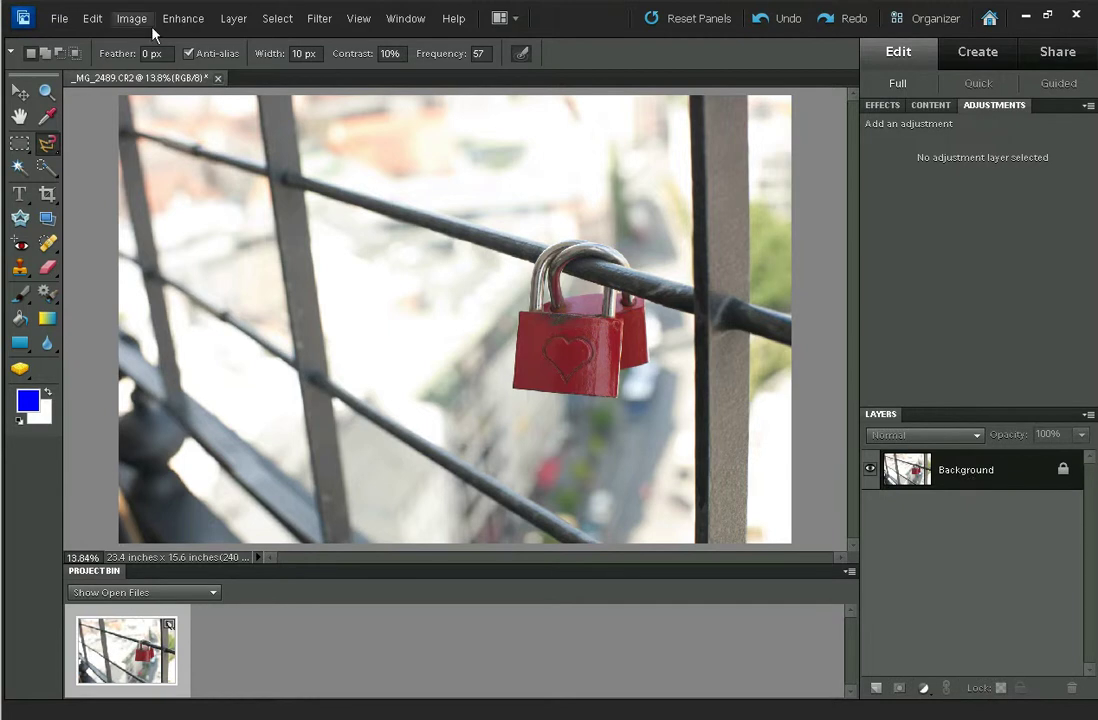
{"action": "left_click", "coordinate": [230, 20]}
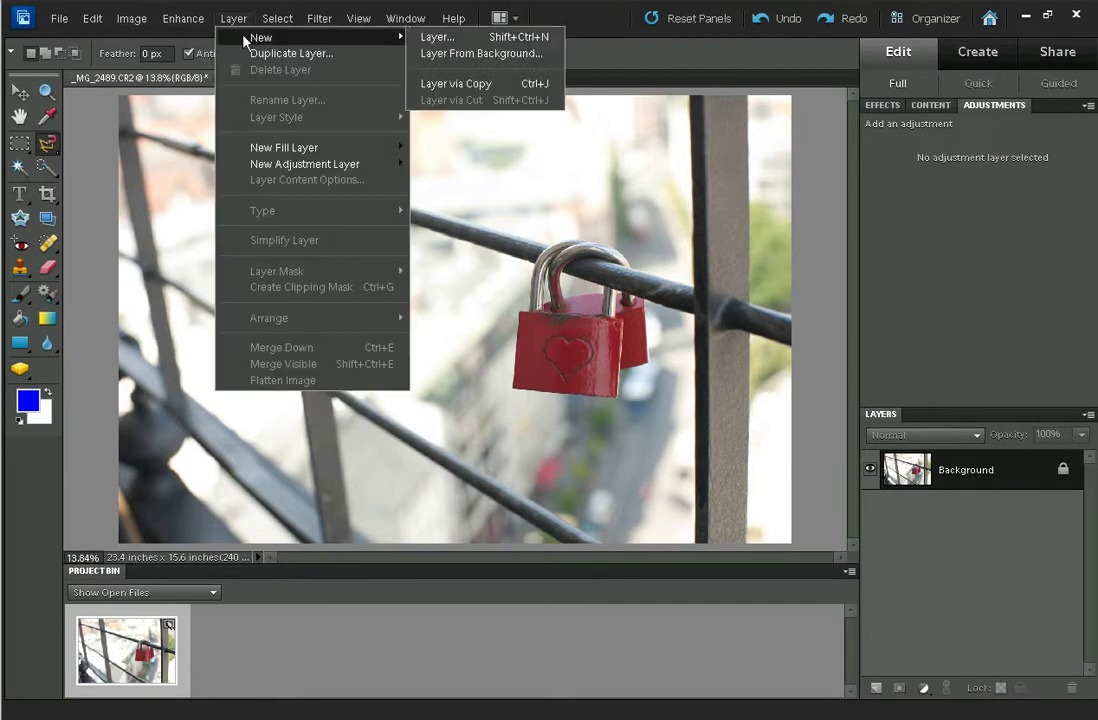
{"action": "left_click", "coordinate": [940, 550]}
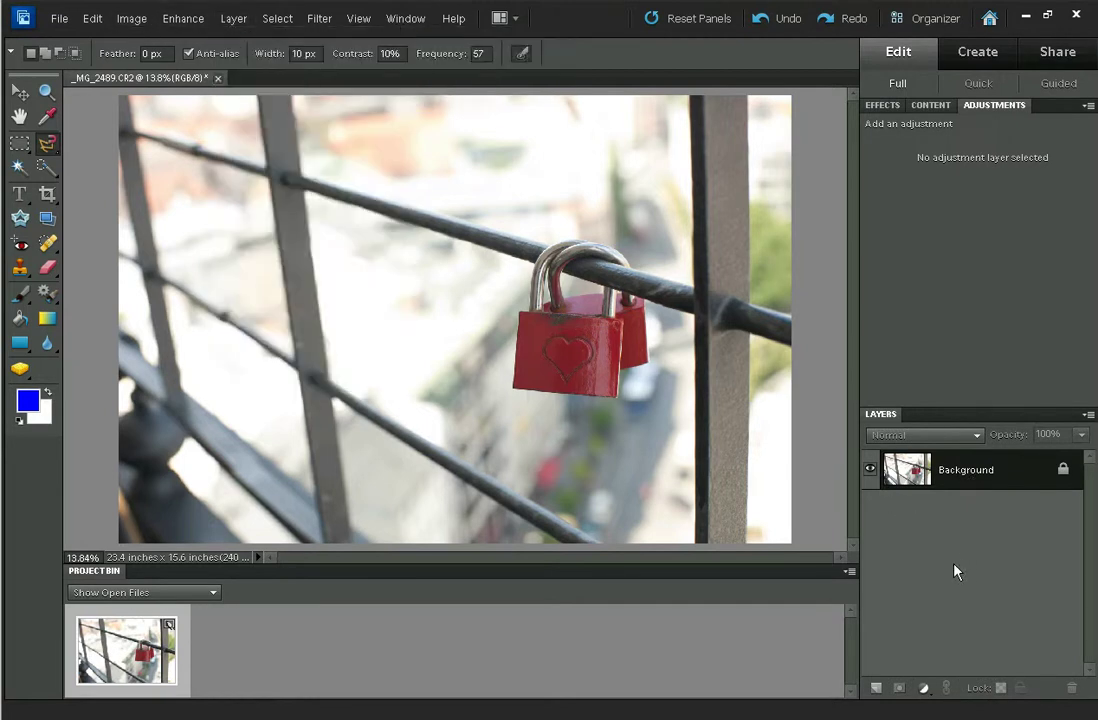
{"action": "key", "text": "ctrl+j"}
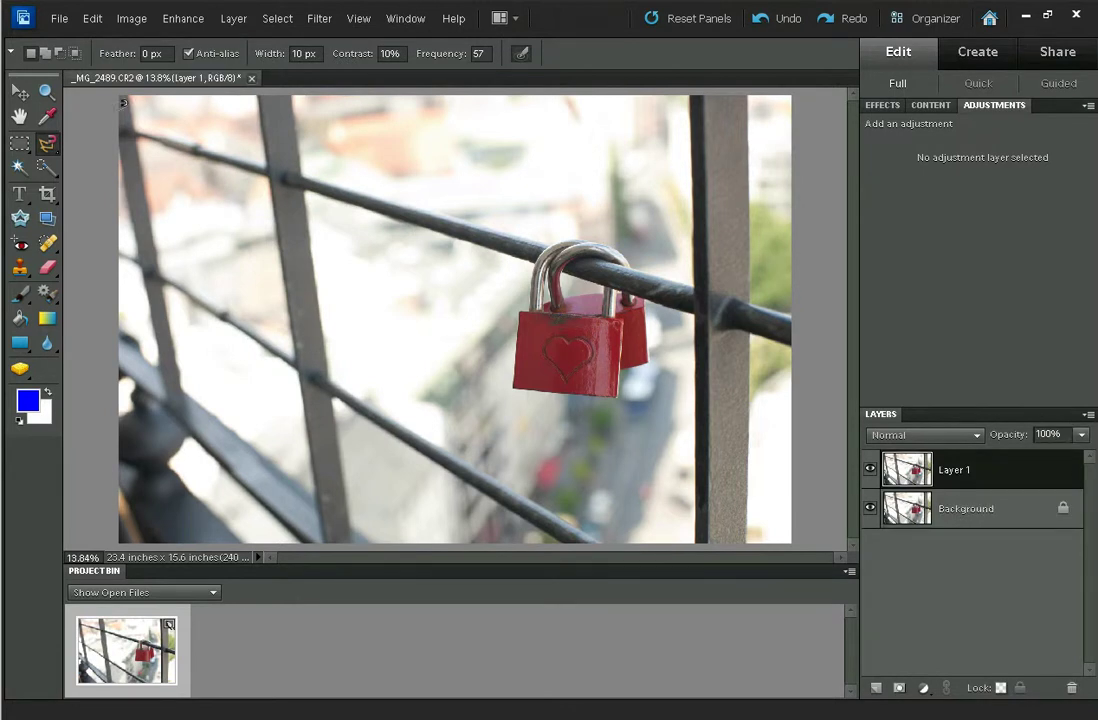
Open Magic Extractor on the copied layer and mark the red bodies of both padlocks with the Foreground Brush at 100 px
{"action": "left_click", "coordinate": [133, 19]}
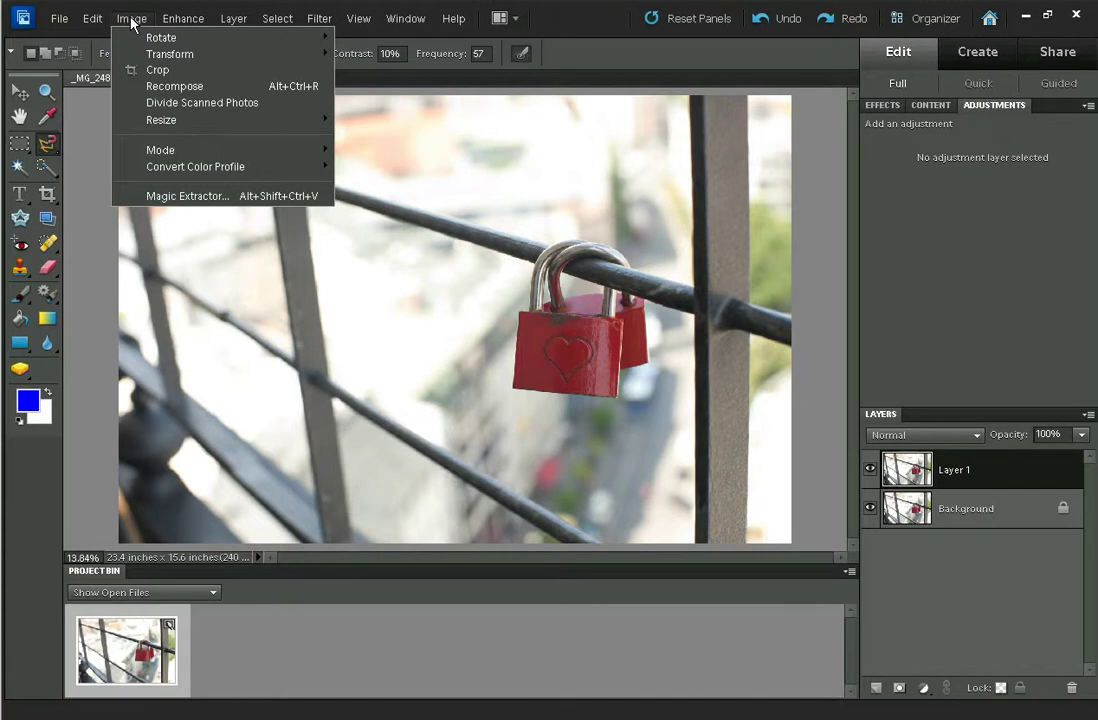
{"action": "left_click", "coordinate": [214, 197]}
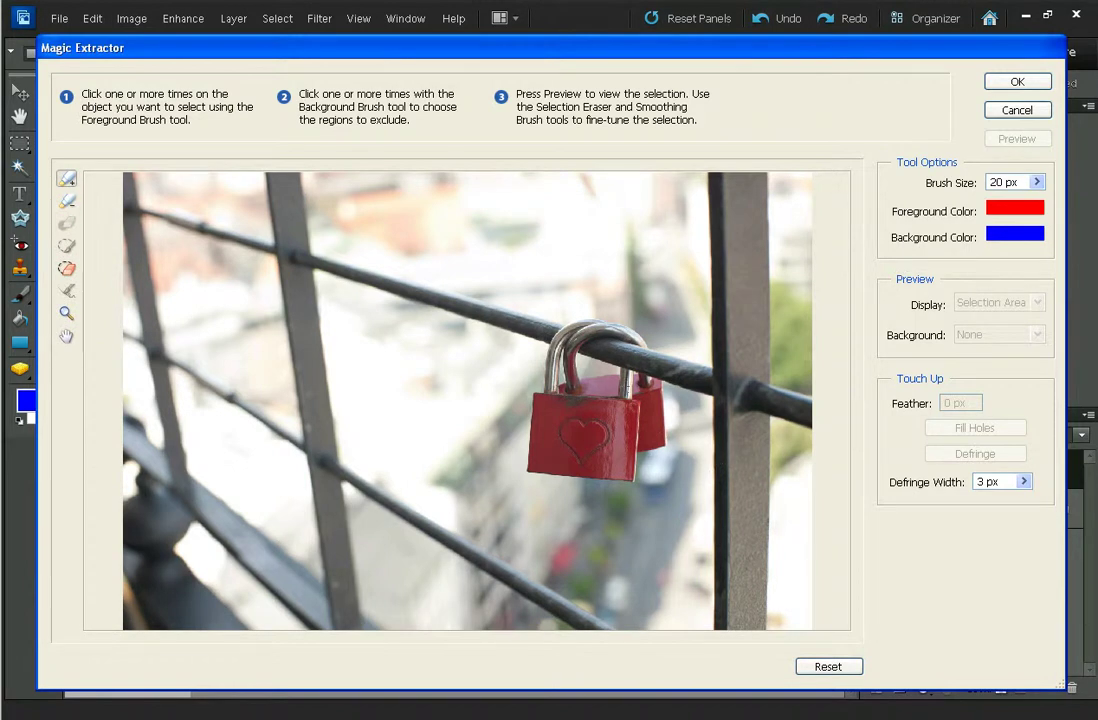
{"action": "key", "text": "ctrl+equal"}
{"action": "left_click_drag", "start_coordinate": [648, 372], "coordinate": [456, 325]}
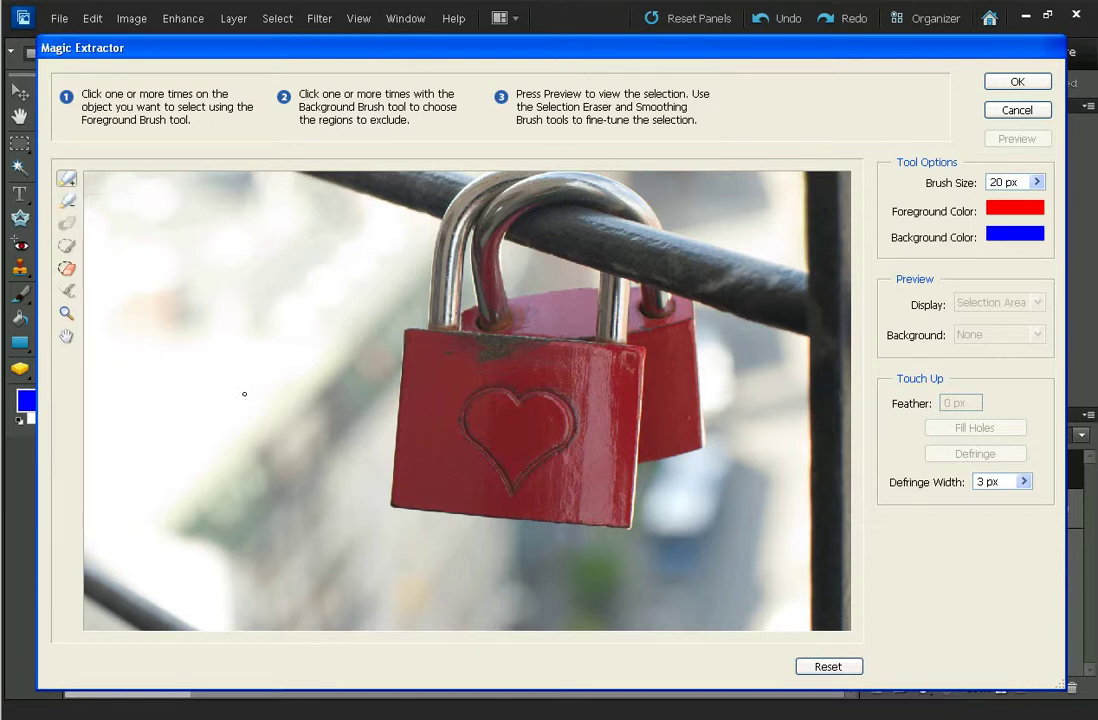
{"action": "key", "text": "bracketright"}
{"action": "key", "text": "bracketright"}
{"action": "key", "text": "bracketright"}
{"action": "key", "text": "bracketright"}
{"action": "key", "text": "bracketright"}
{"action": "key", "text": "bracketright"}
{"action": "mouse_move", "coordinate": [424, 346]}
{"action": "left_mouse_down"}
{"action": "mouse_move", "coordinate": [410, 486]}
{"action": "mouse_move", "coordinate": [562, 493]}
{"action": "mouse_move", "coordinate": [614, 508]}
{"action": "mouse_move", "coordinate": [617, 448]}
{"action": "mouse_move", "coordinate": [680, 431]}
{"action": "mouse_move", "coordinate": [677, 331]}
{"action": "left_mouse_up"}
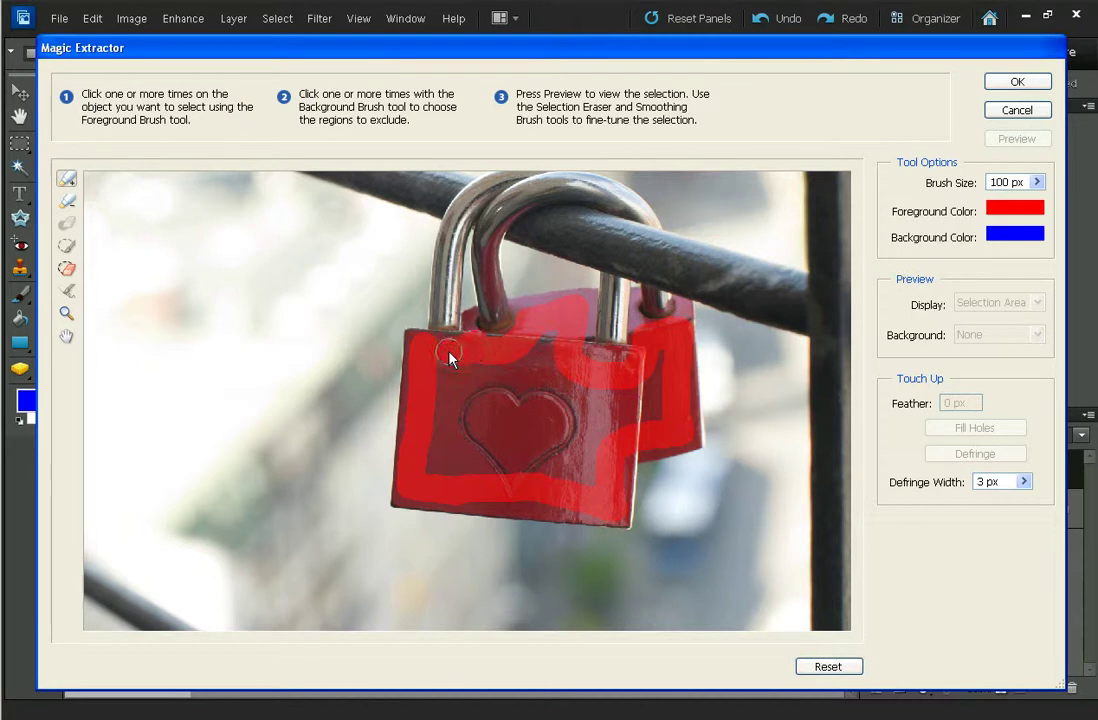
{"action": "mouse_move", "coordinate": [455, 383]}
{"action": "left_mouse_down"}
{"action": "mouse_move", "coordinate": [490, 406]}
{"action": "mouse_move", "coordinate": [591, 426]}
{"action": "left_mouse_up"}
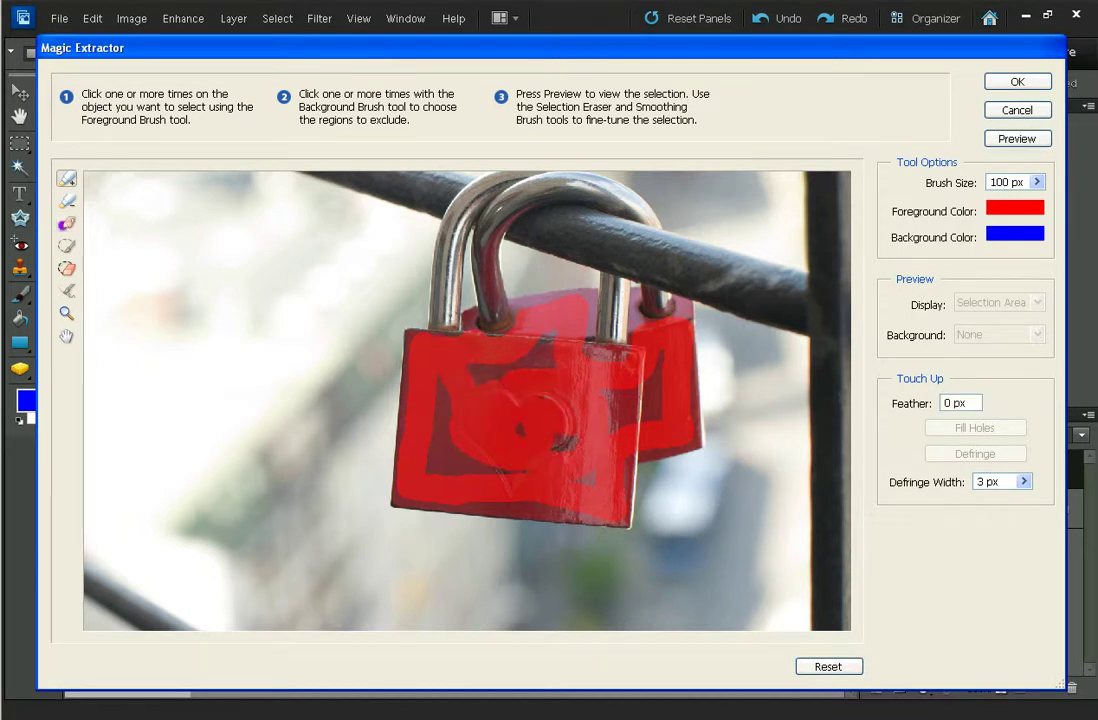
Circle both padlocks with the Background Brush at 100 px and mark the two left shackle legs as background at 50 px
{"action": "left_click", "coordinate": [67, 200]}
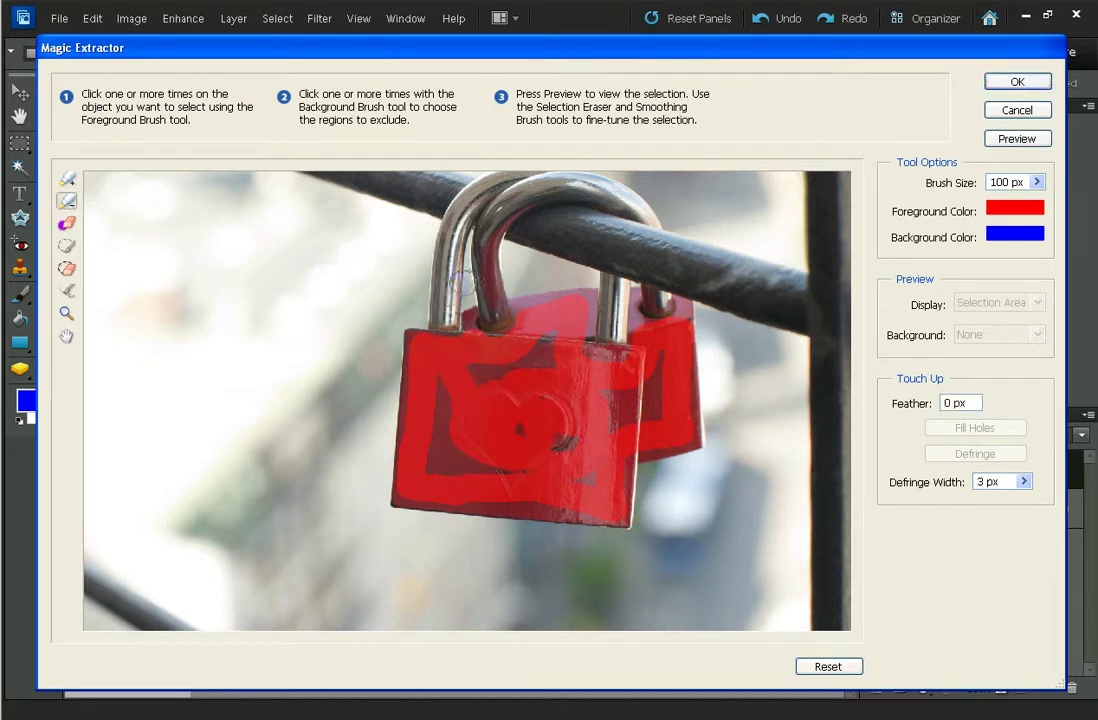
{"action": "mouse_move", "coordinate": [456, 287]}
{"action": "left_mouse_down"}
{"action": "mouse_move", "coordinate": [375, 309]}
{"action": "mouse_move", "coordinate": [365, 525]}
{"action": "mouse_move", "coordinate": [450, 548]}
{"action": "mouse_move", "coordinate": [665, 550]}
{"action": "mouse_move", "coordinate": [660, 510]}
{"action": "mouse_move", "coordinate": [728, 450]}
{"action": "mouse_move", "coordinate": [728, 304]}
{"action": "mouse_move", "coordinate": [711, 272]}
{"action": "mouse_move", "coordinate": [455, 228]}
{"action": "mouse_move", "coordinate": [376, 240]}
{"action": "left_mouse_up"}
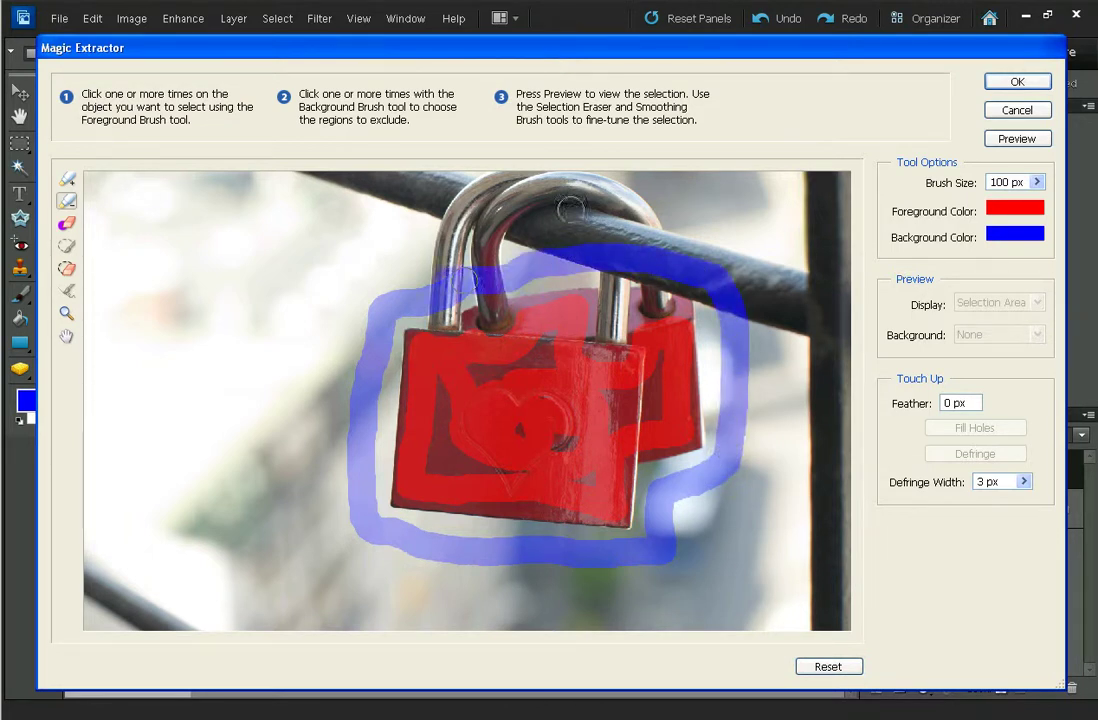
{"action": "key", "text": "ctrl+equal"}
{"action": "key", "text": "ctrl+equal"}
{"action": "left_click_drag", "start_coordinate": [632, 284], "coordinate": [622, 421]}
{"action": "key", "text": "bracketleft"}
{"action": "key", "text": "bracketleft"}
{"action": "key", "text": "bracketleft"}
{"action": "key", "text": "bracketleft"}
{"action": "key", "text": "bracketleft"}
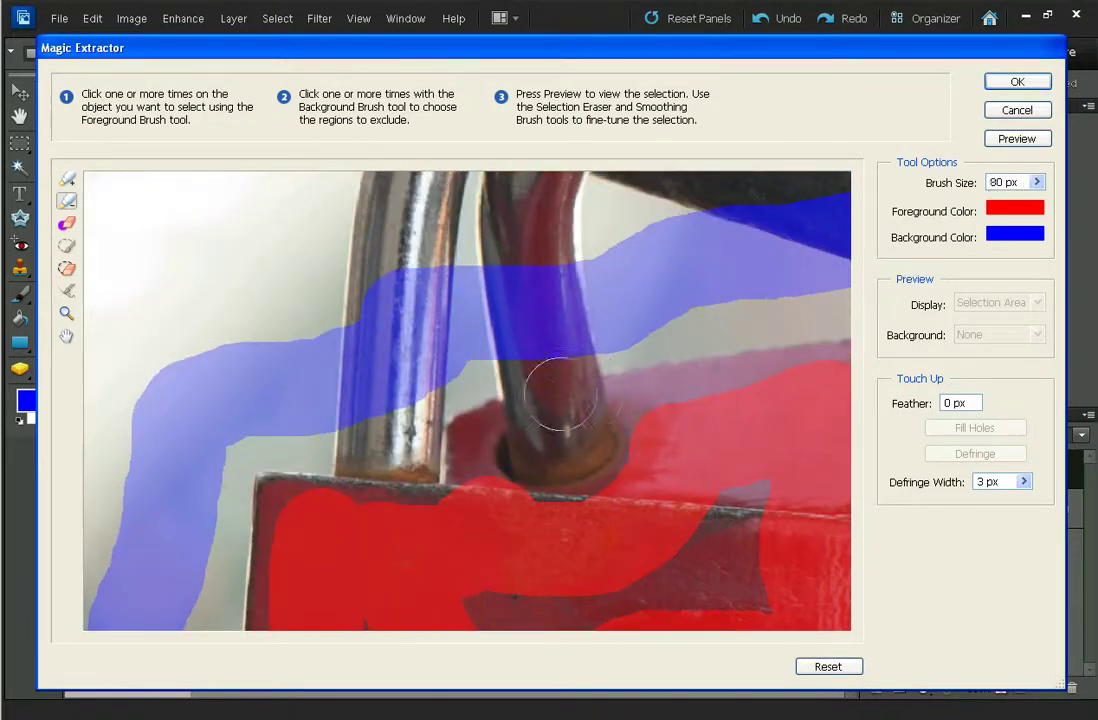
{"action": "left_click_drag", "start_coordinate": [556, 425], "coordinate": [541, 319]}
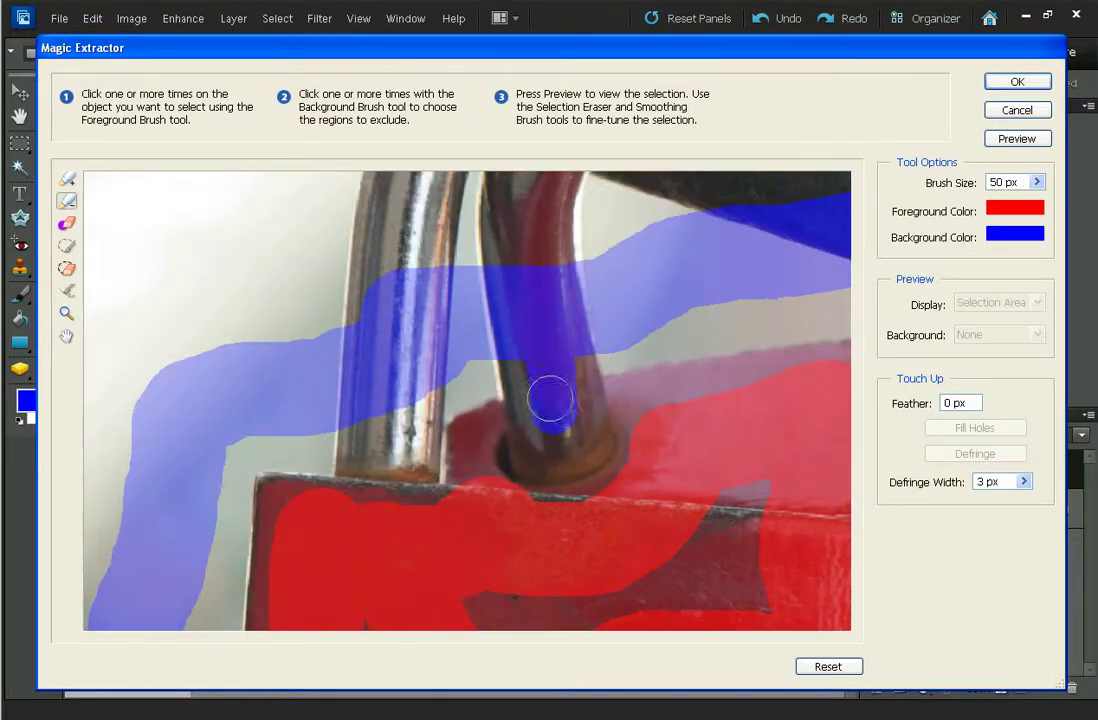
{"action": "left_click_drag", "start_coordinate": [425, 280], "coordinate": [402, 427]}
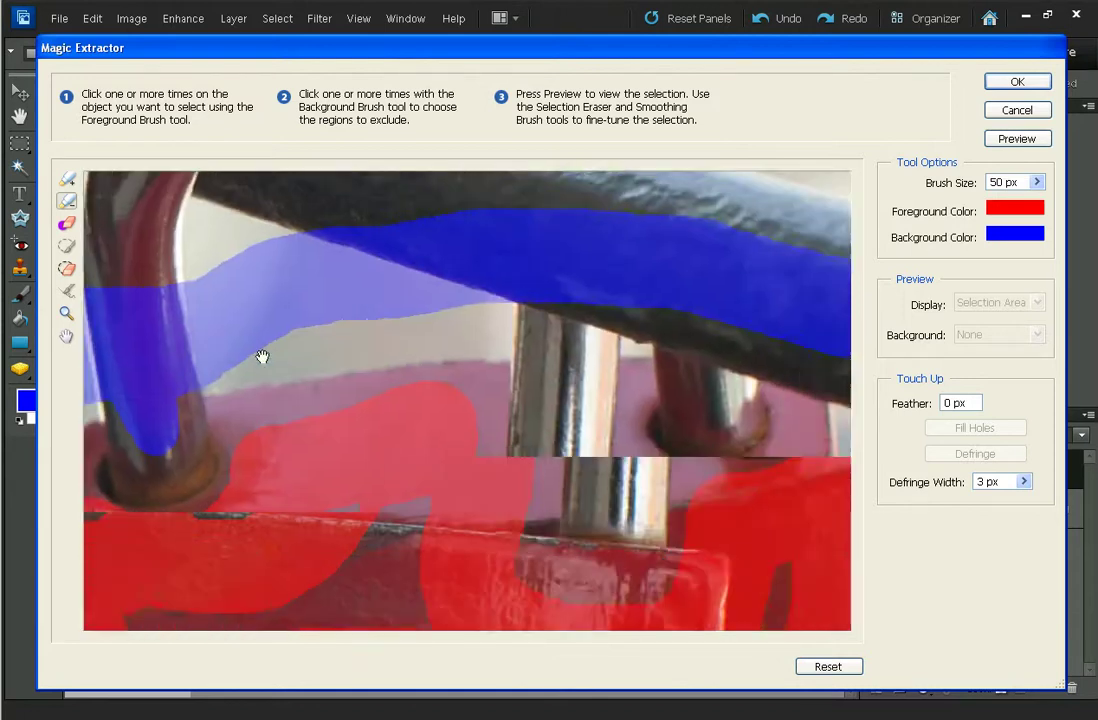
Mark the right shackle legs and the gap beside the rear padlock as background with the 50 px brush
{"action": "mouse_move", "coordinate": [200, 305]}
{"action": "left_mouse_down"}
{"action": "mouse_move", "coordinate": [380, 290]}
{"action": "mouse_move", "coordinate": [588, 299]}
{"action": "left_mouse_up"}
{"action": "mouse_move", "coordinate": [548, 503]}
{"action": "left_mouse_down"}
{"action": "mouse_move", "coordinate": [560, 372]}
{"action": "mouse_move", "coordinate": [549, 268]}
{"action": "mouse_move", "coordinate": [578, 462]}
{"action": "mouse_move", "coordinate": [572, 510]}
{"action": "mouse_move", "coordinate": [585, 276]}
{"action": "mouse_move", "coordinate": [596, 284]}
{"action": "mouse_move", "coordinate": [588, 311]}
{"action": "mouse_move", "coordinate": [601, 319]}
{"action": "mouse_move", "coordinate": [710, 319]}
{"action": "mouse_move", "coordinate": [699, 410]}
{"action": "mouse_move", "coordinate": [712, 330]}
{"action": "left_mouse_up"}
{"action": "left_click_drag", "start_coordinate": [598, 299], "coordinate": [429, 240]}
{"action": "mouse_move", "coordinate": [548, 254]}
{"action": "left_mouse_down"}
{"action": "mouse_move", "coordinate": [566, 279]}
{"action": "mouse_move", "coordinate": [578, 482]}
{"action": "left_mouse_up"}
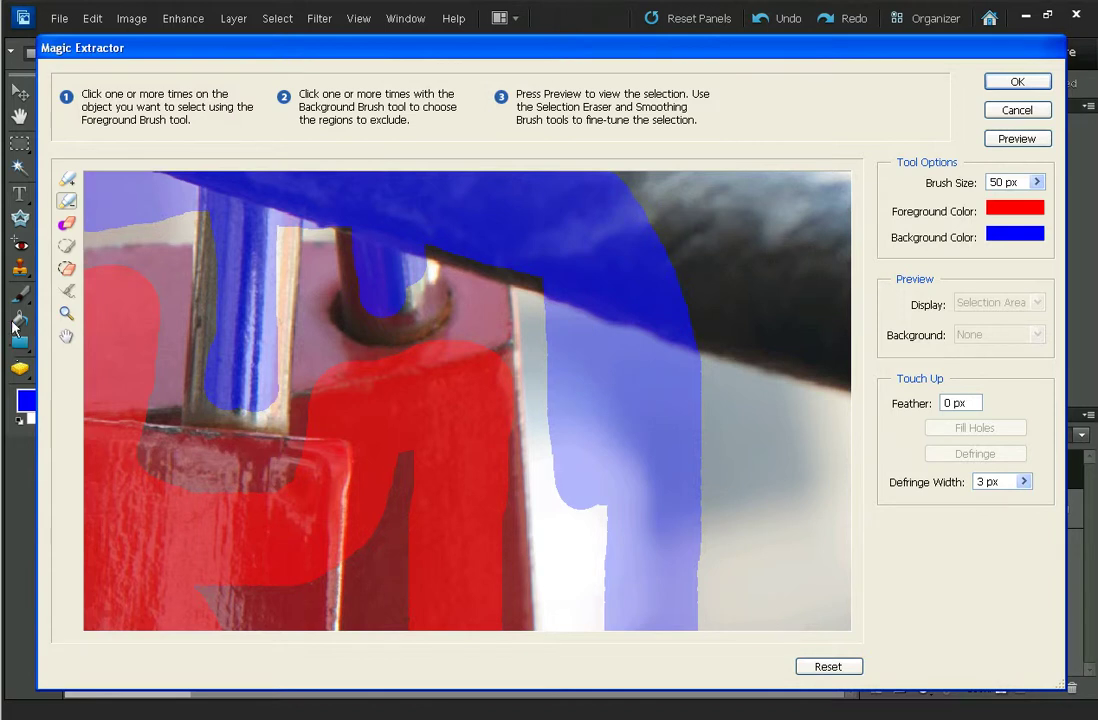
Fill in unmarked red areas around the shackle bases and the rear padlock's upper face with the Foreground Brush at 20 px
{"action": "left_click", "coordinate": [66, 178]}
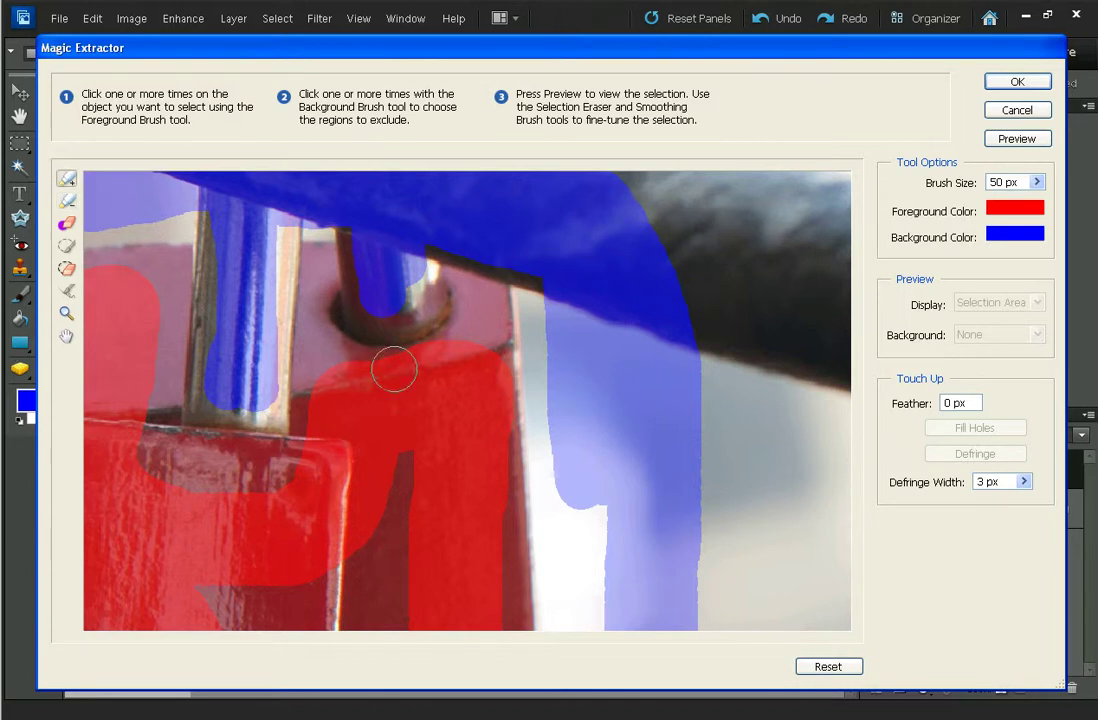
{"action": "key", "text": "bracketleft"}
{"action": "key", "text": "bracketleft"}
{"action": "left_click_drag", "start_coordinate": [480, 295], "coordinate": [484, 345]}
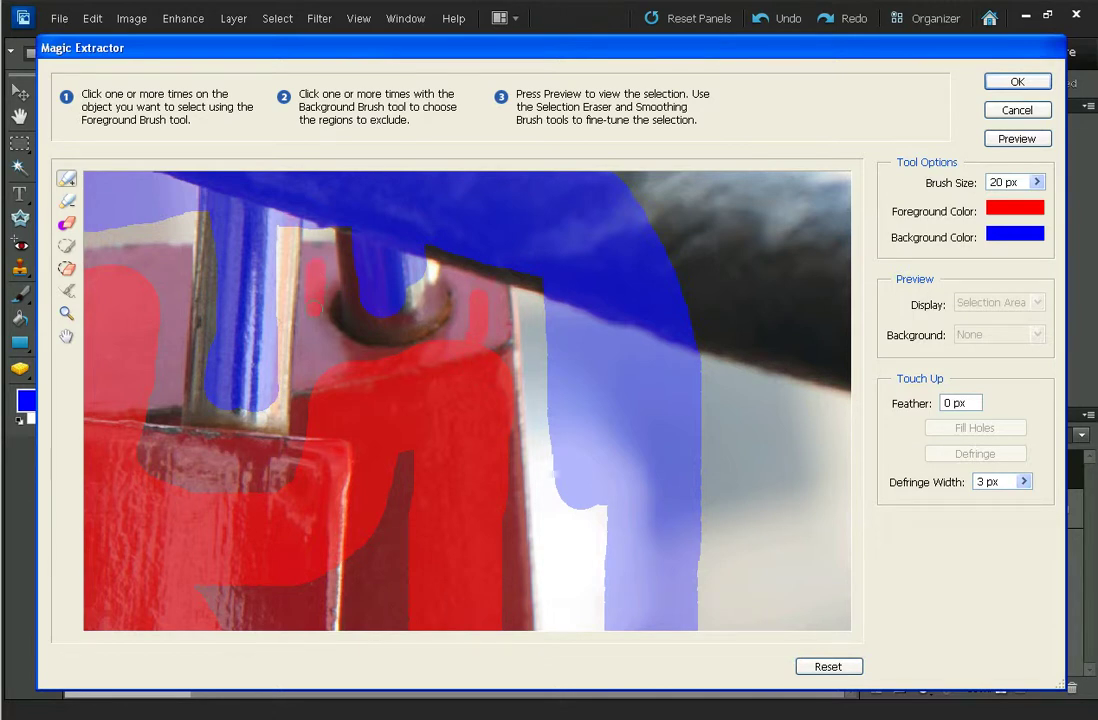
{"action": "left_click_drag", "start_coordinate": [235, 458], "coordinate": [485, 497]}
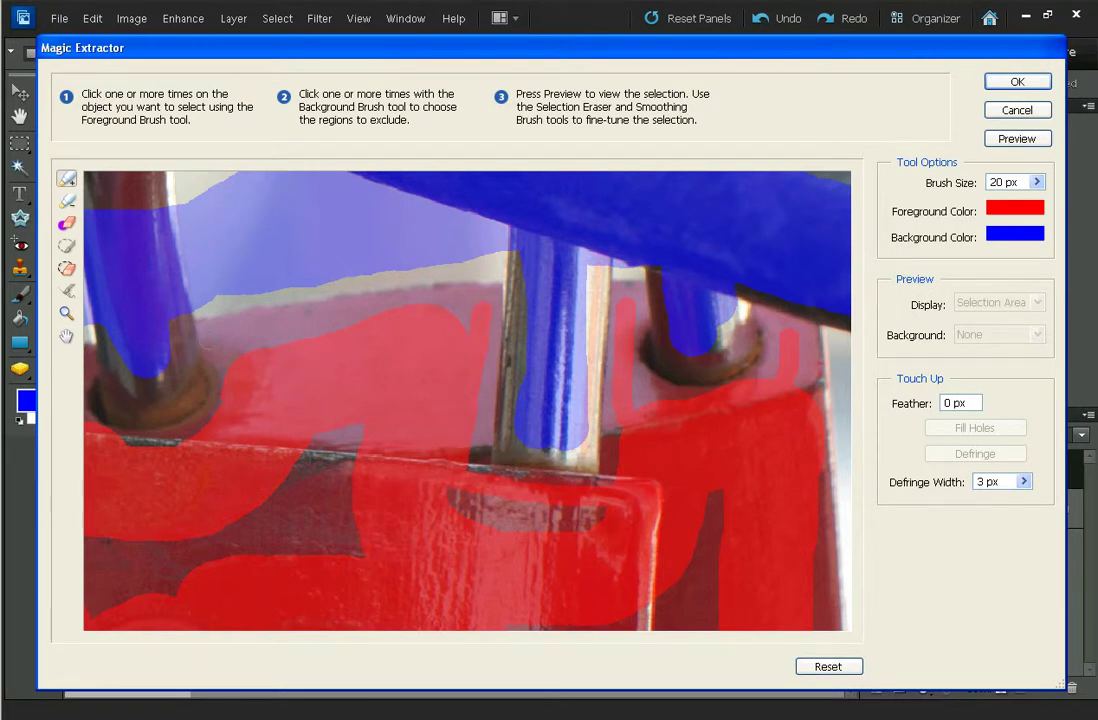
{"action": "left_click_drag", "start_coordinate": [240, 334], "coordinate": [421, 315]}
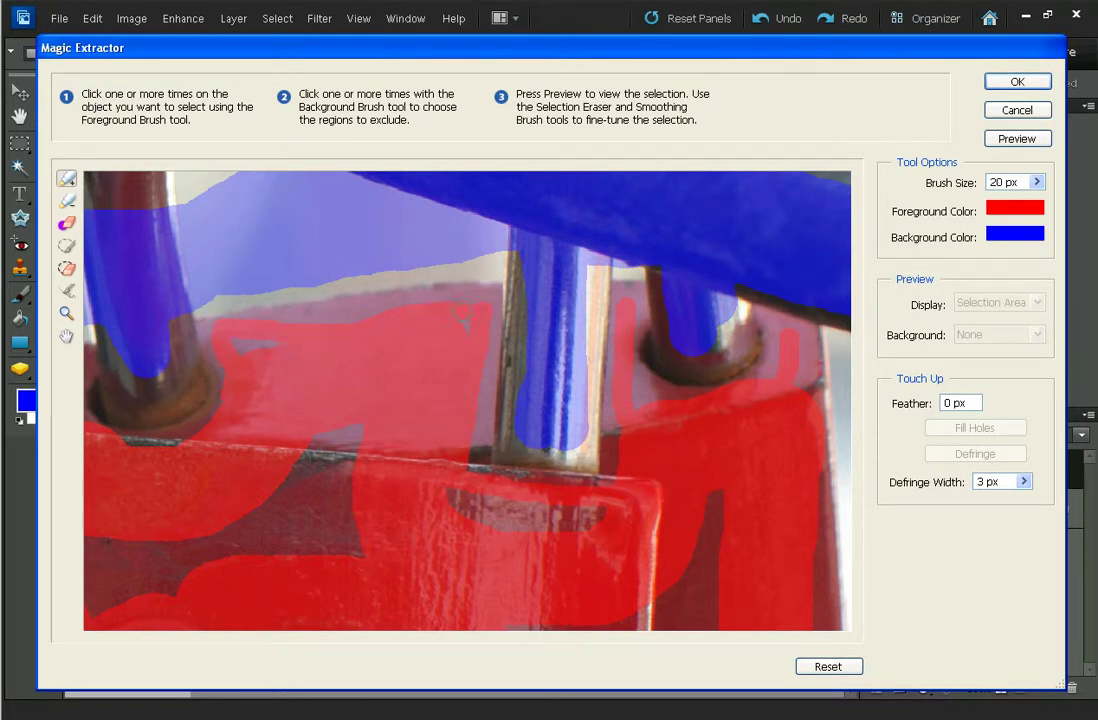
{"action": "scroll", "coordinate": [463, 313], "scroll_direction": "left", "scroll_amount": 5}
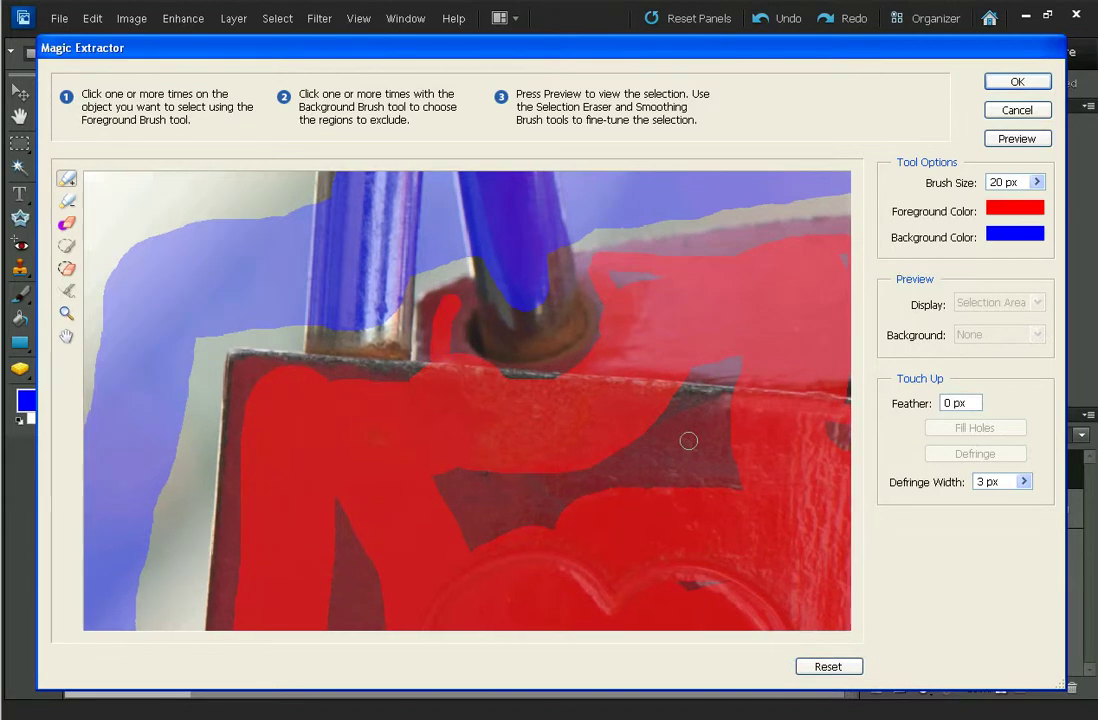
{"action": "left_click_drag", "start_coordinate": [553, 430], "coordinate": [431, 304]}
{"action": "left_click_drag", "start_coordinate": [485, 483], "coordinate": [554, 215]}
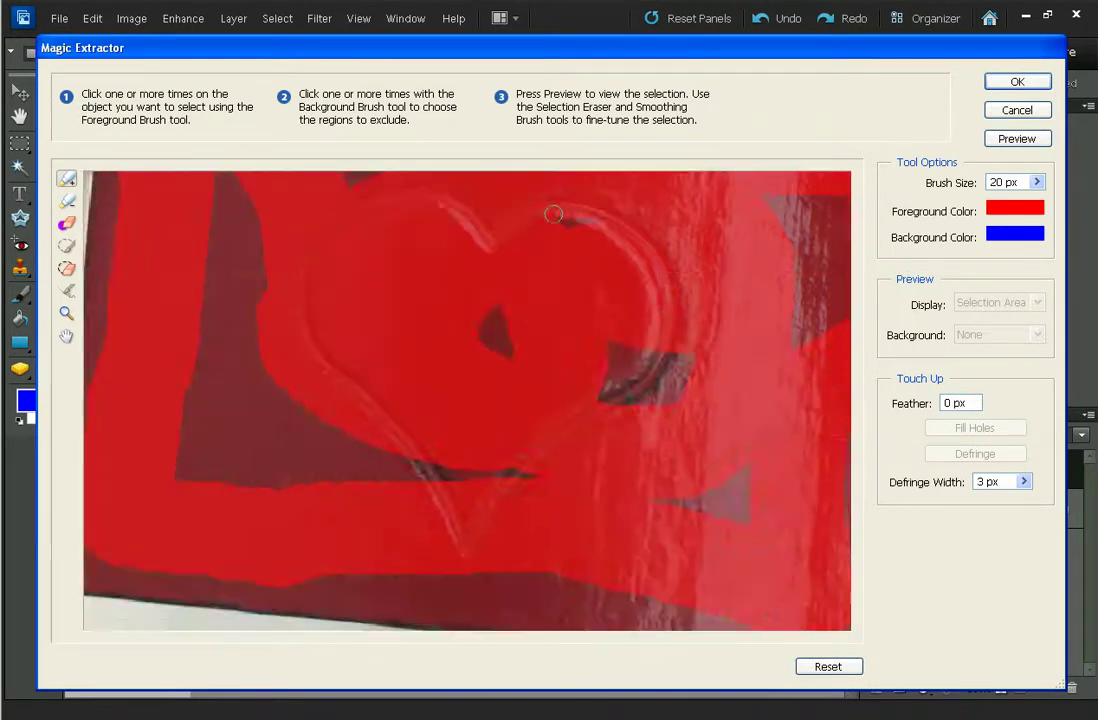
Preview the extraction, inspect the cut-out edges of the padlocks up close, and apply it
{"action": "key", "text": "ctrl+0"}
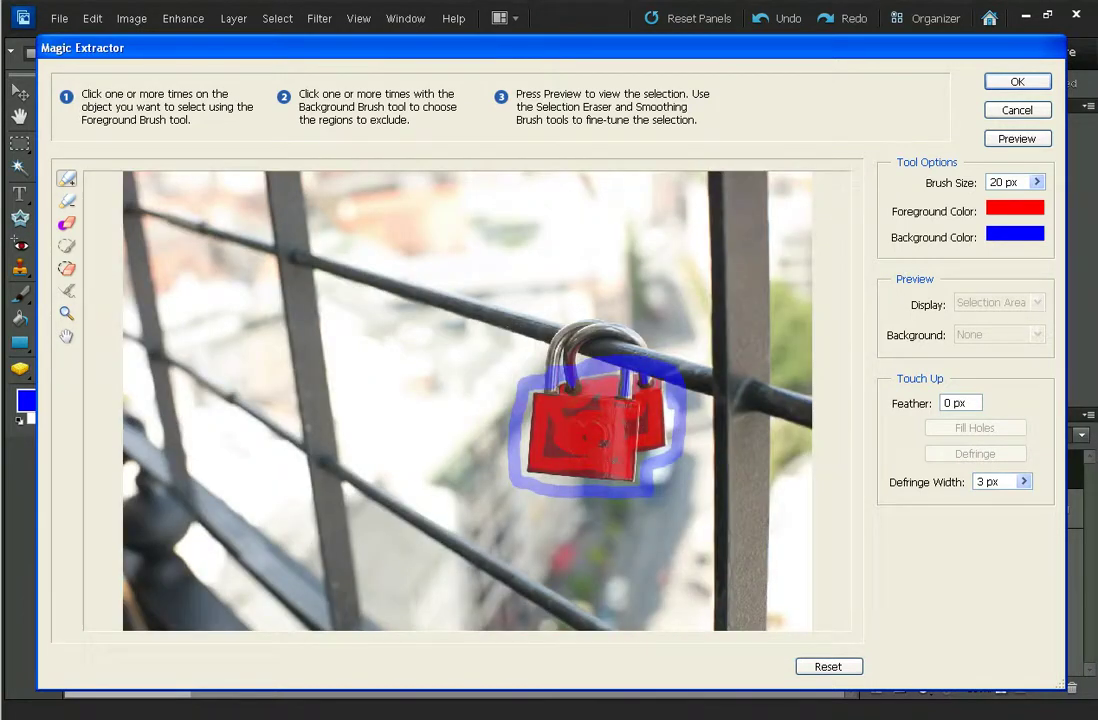
{"action": "left_click", "coordinate": [1010, 142]}
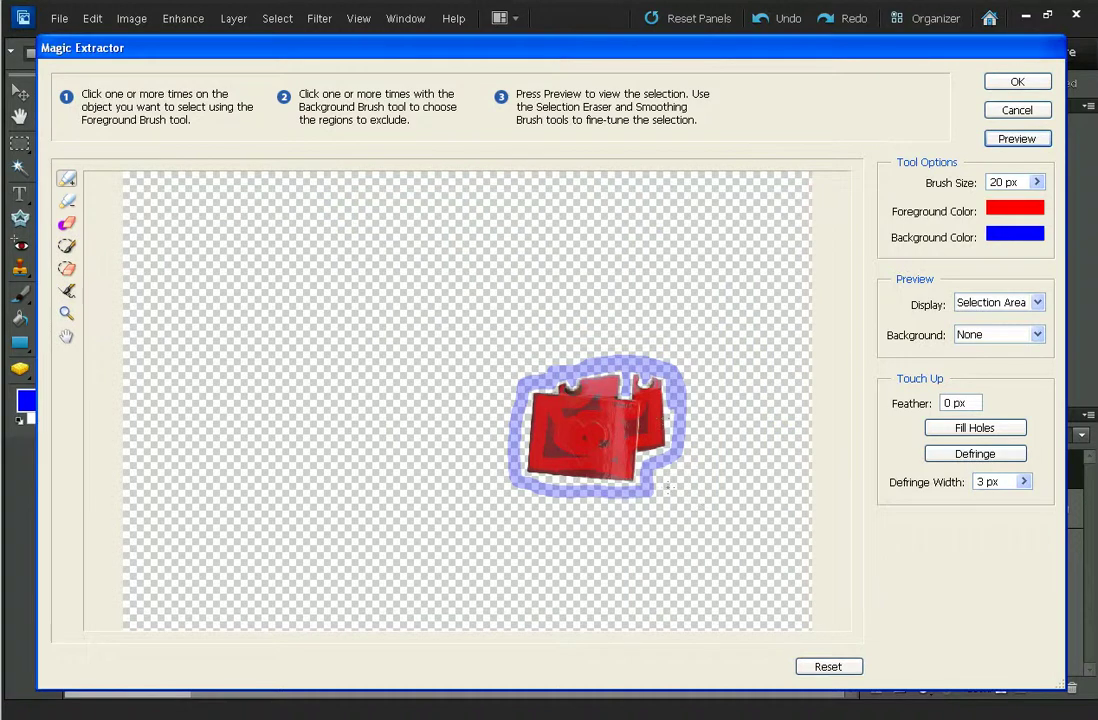
{"action": "key", "text": "ctrl+plus"}
{"action": "key", "text": "ctrl+plus"}
{"action": "key", "text": "ctrl+plus"}
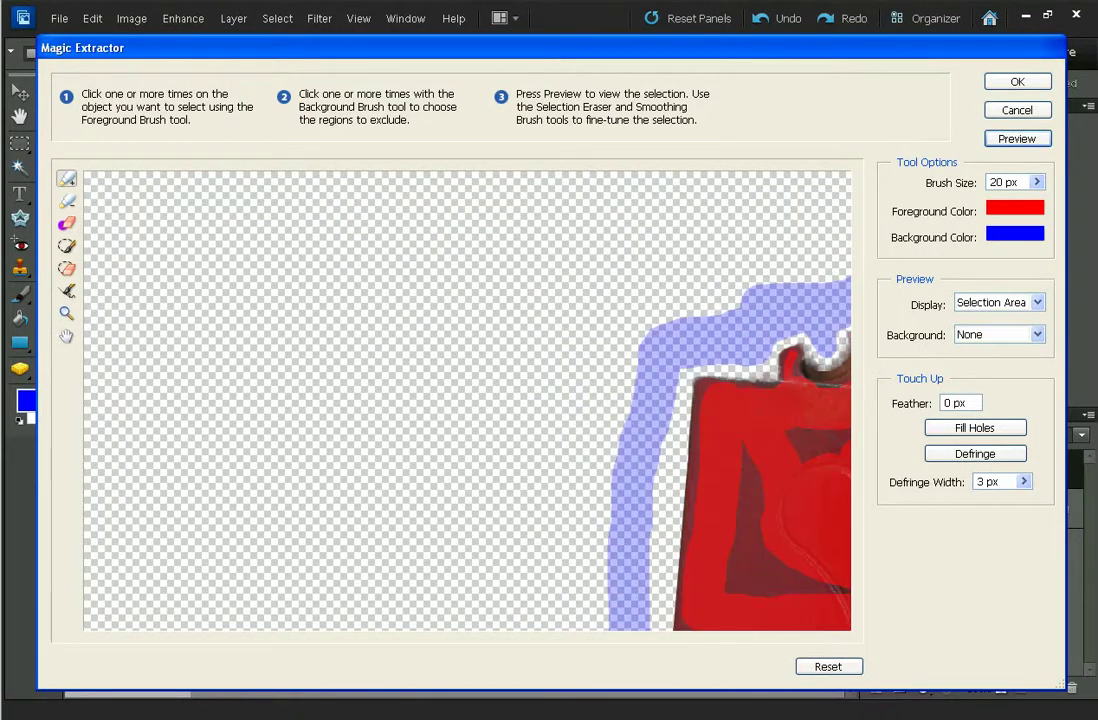
{"action": "left_click_drag", "start_coordinate": [797, 427], "coordinate": [488, 385]}
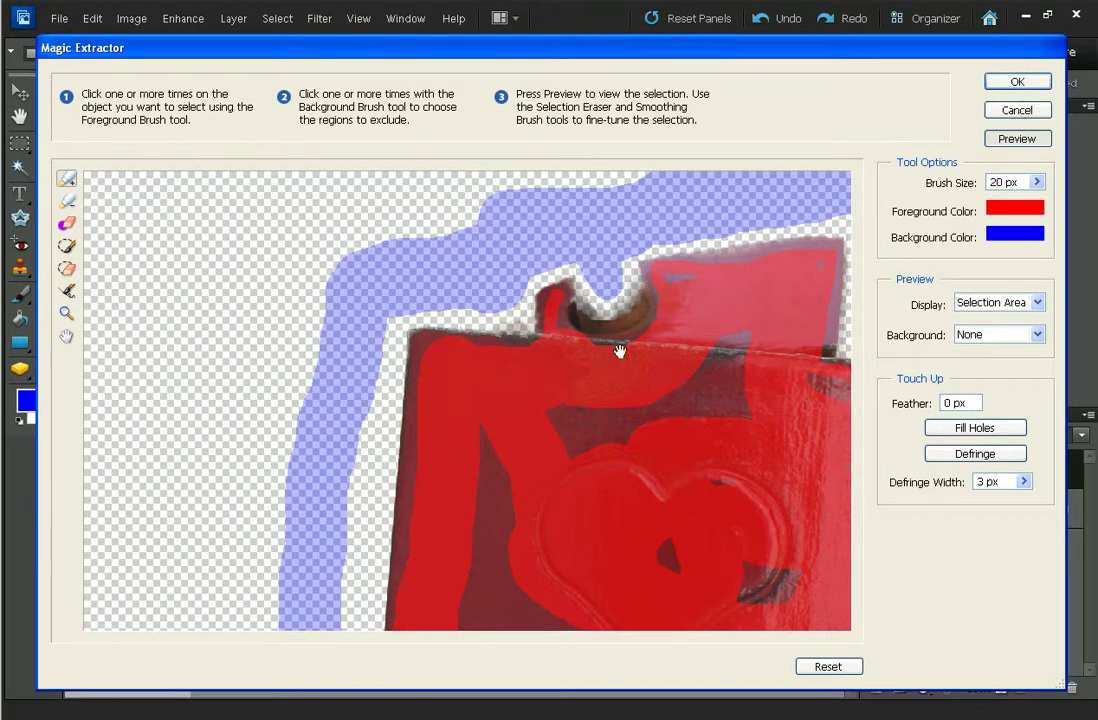
{"action": "left_click_drag", "start_coordinate": [772, 343], "coordinate": [722, 355]}
{"action": "mouse_move", "coordinate": [750, 279]}
{"action": "left_mouse_down"}
{"action": "mouse_move", "coordinate": [444, 306]}
{"action": "mouse_move", "coordinate": [480, 350]}
{"action": "mouse_move", "coordinate": [520, 472]}
{"action": "mouse_move", "coordinate": [578, 255]}
{"action": "mouse_move", "coordinate": [338, 348]}
{"action": "mouse_move", "coordinate": [416, 380]}
{"action": "mouse_move", "coordinate": [471, 431]}
{"action": "mouse_move", "coordinate": [632, 395]}
{"action": "mouse_move", "coordinate": [573, 557]}
{"action": "left_mouse_up"}
{"action": "mouse_move", "coordinate": [647, 529]}
{"action": "left_mouse_down"}
{"action": "mouse_move", "coordinate": [563, 523]}
{"action": "mouse_move", "coordinate": [662, 417]}
{"action": "mouse_move", "coordinate": [703, 326]}
{"action": "left_mouse_up"}
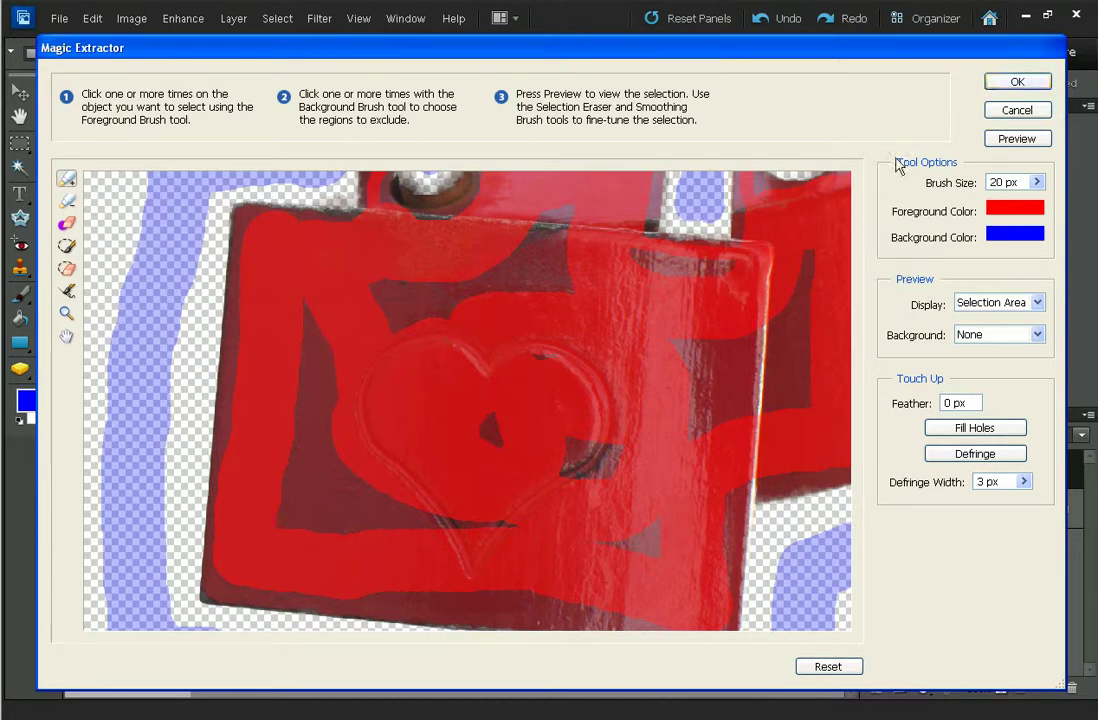
{"action": "left_click", "coordinate": [1022, 84]}
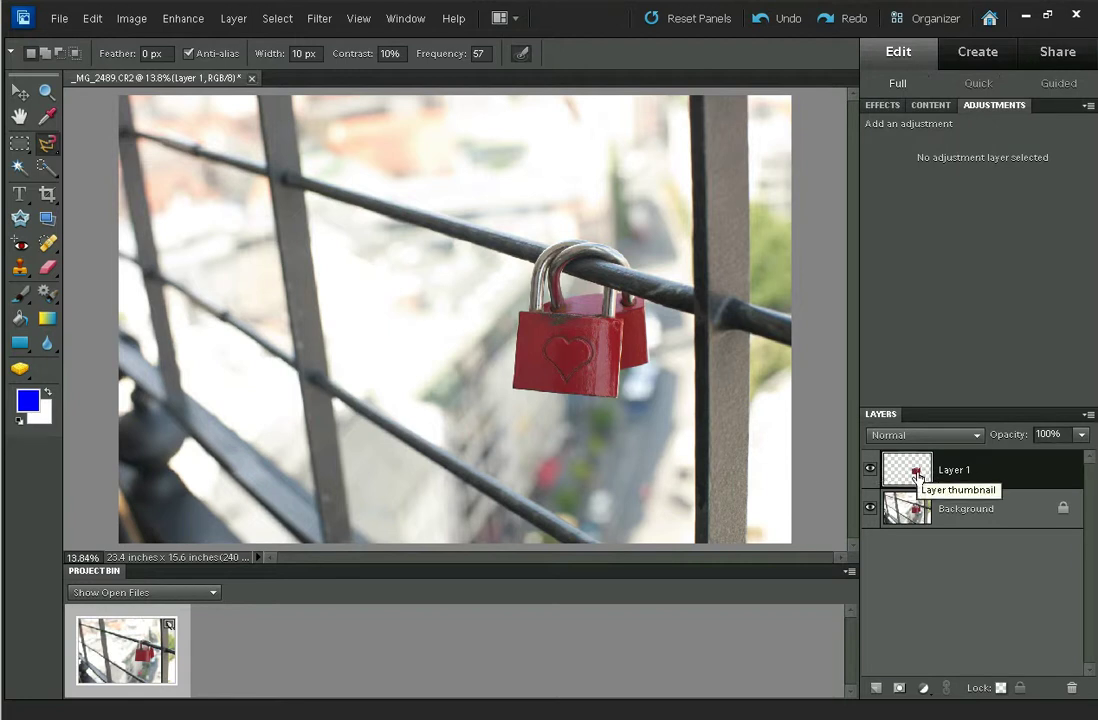
Load the extracted padlocks as a selection, add a Hue/Saturation layer with Saturation -100, and invert its mask
{"action": "left_click", "coordinate": [917, 477], "text": "ctrl"}
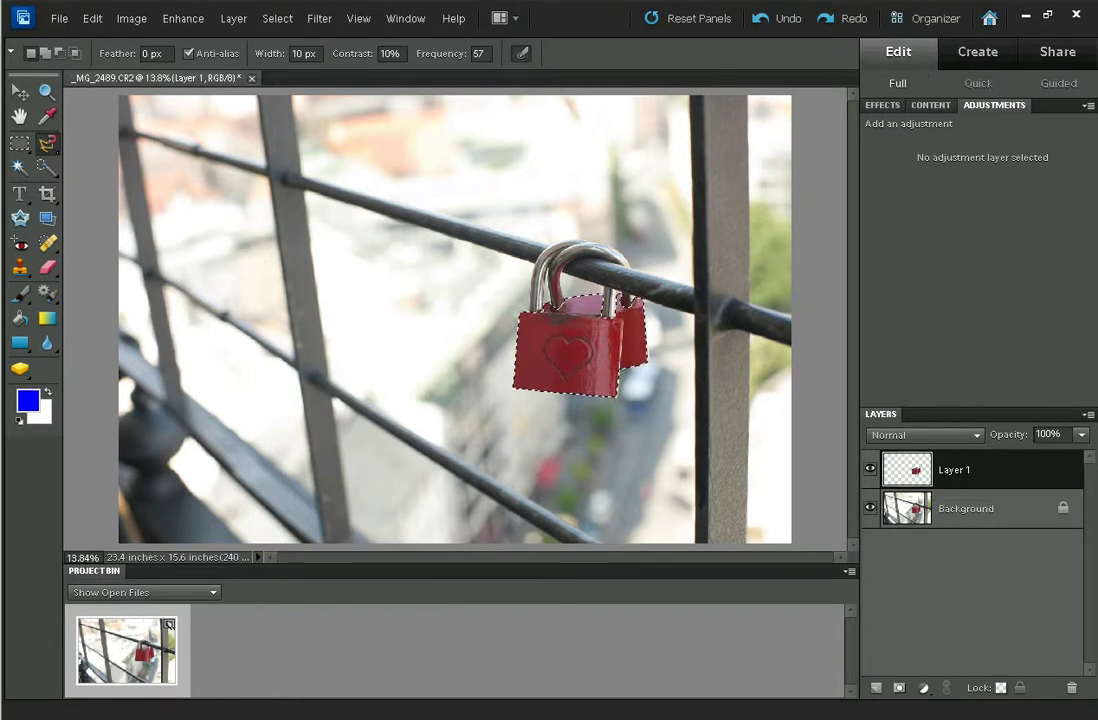
{"action": "left_click", "coordinate": [923, 690]}
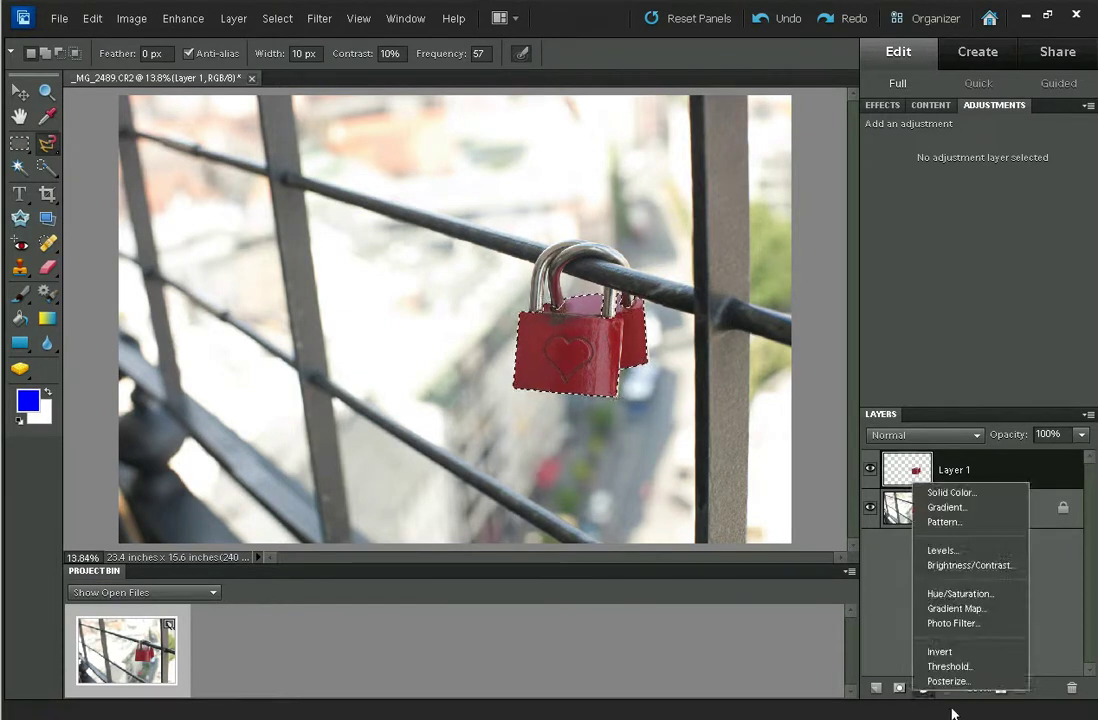
{"action": "left_click", "coordinate": [990, 594]}
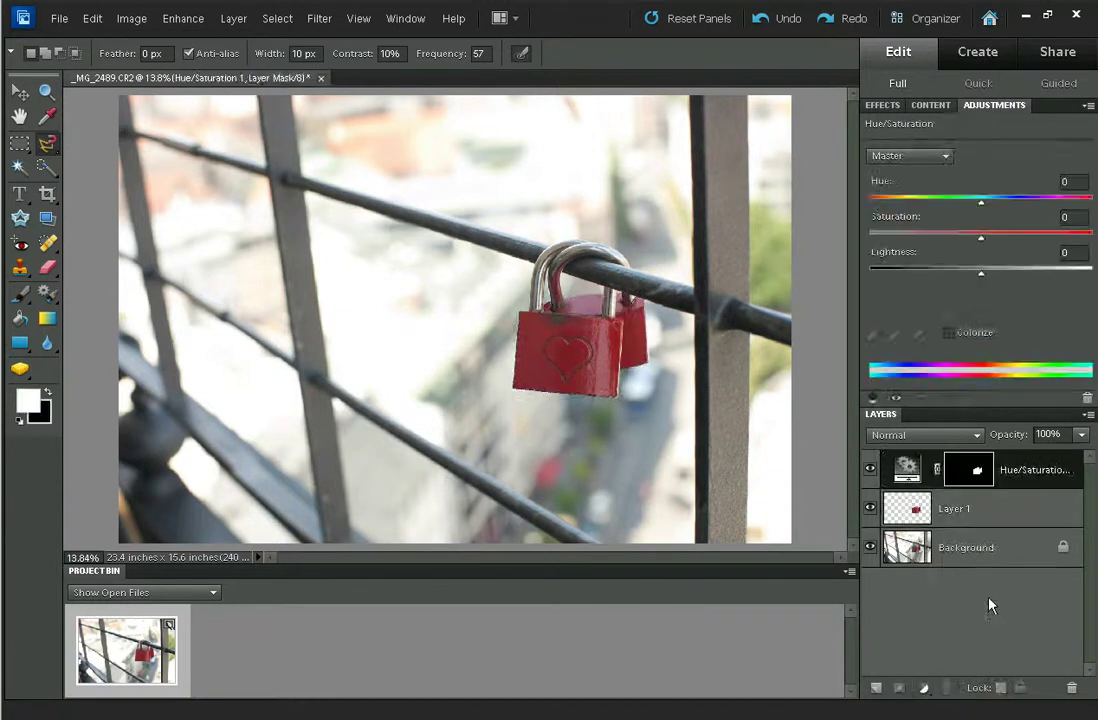
{"action": "left_click_drag", "start_coordinate": [981, 238], "coordinate": [828, 244]}
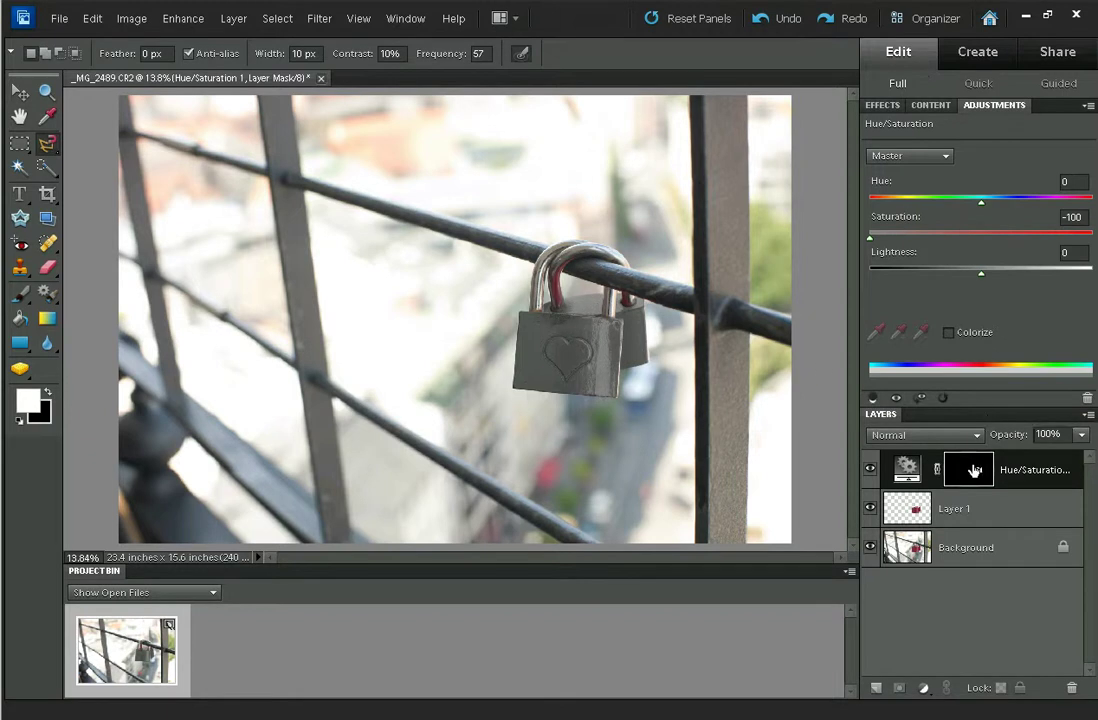
{"action": "key", "text": "ctrl+i"}
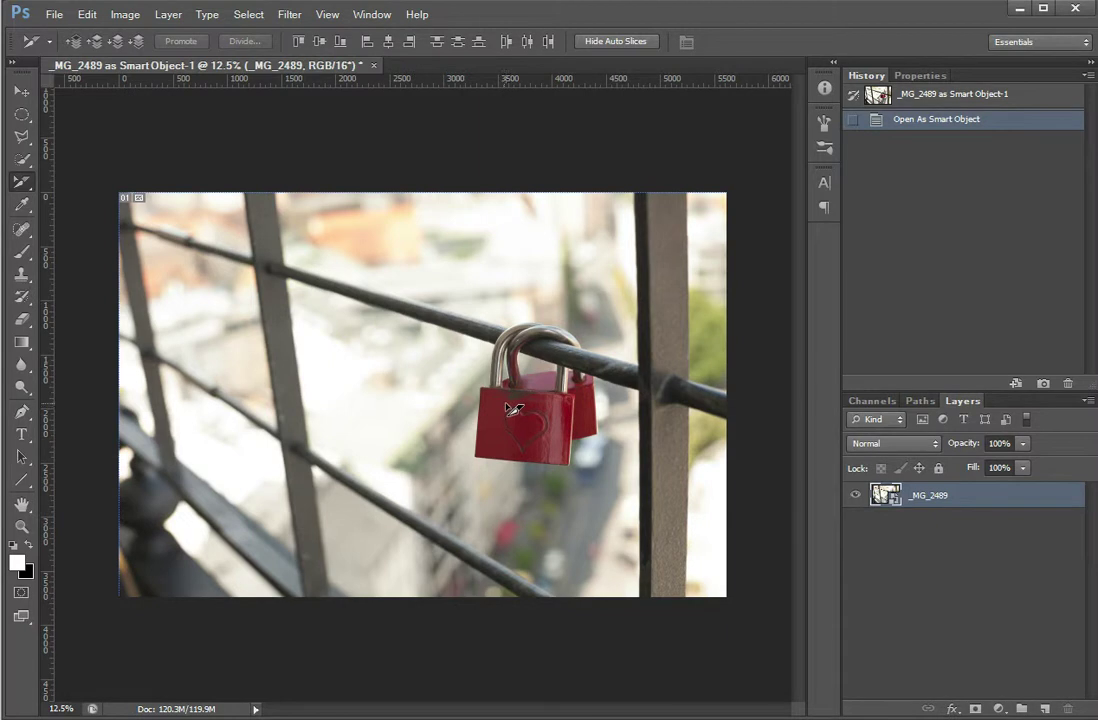
{"action": "left_click", "coordinate": [20, 138]}
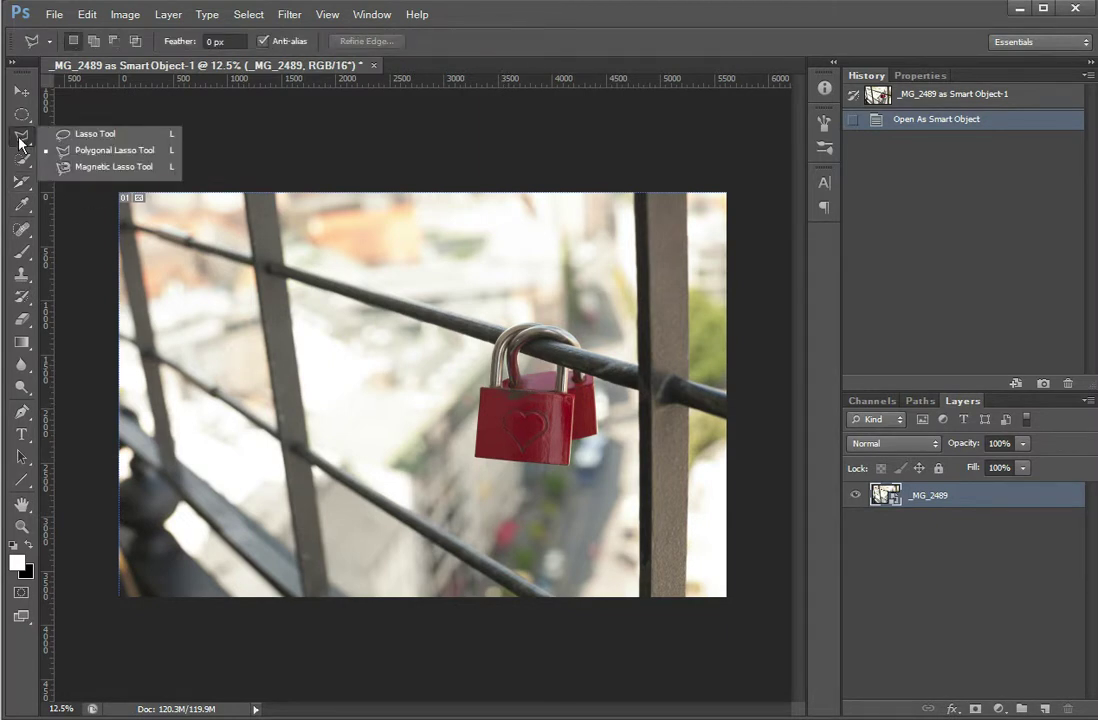
{"action": "left_click", "coordinate": [20, 143]}
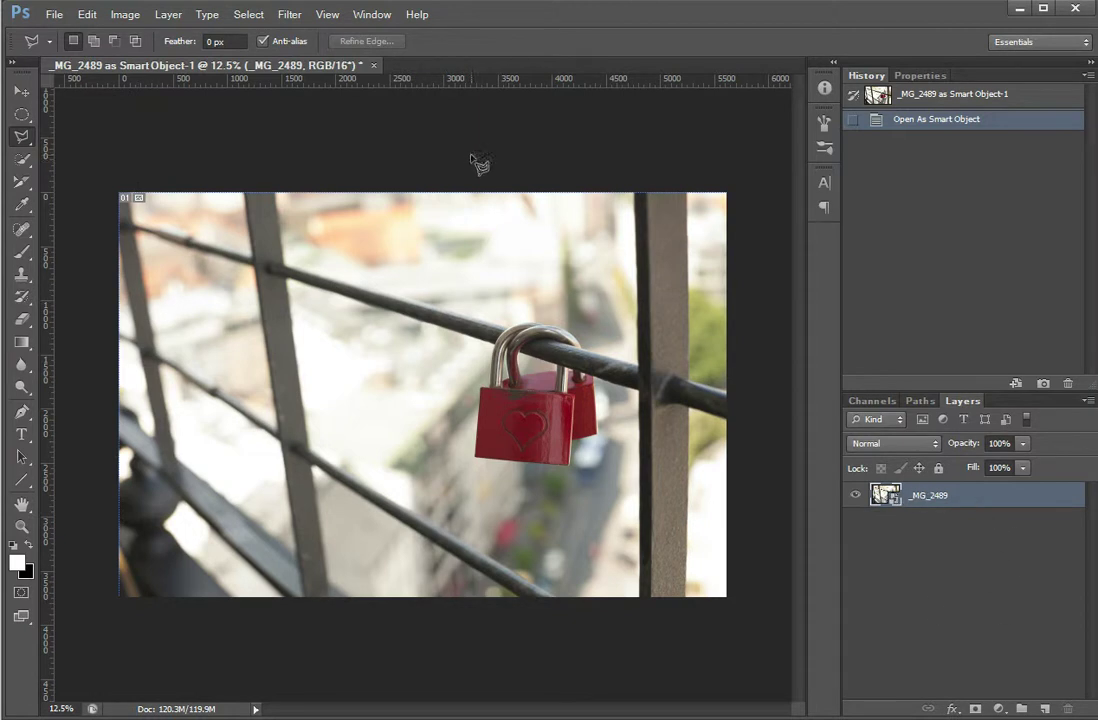
{"action": "left_click", "coordinate": [289, 16]}
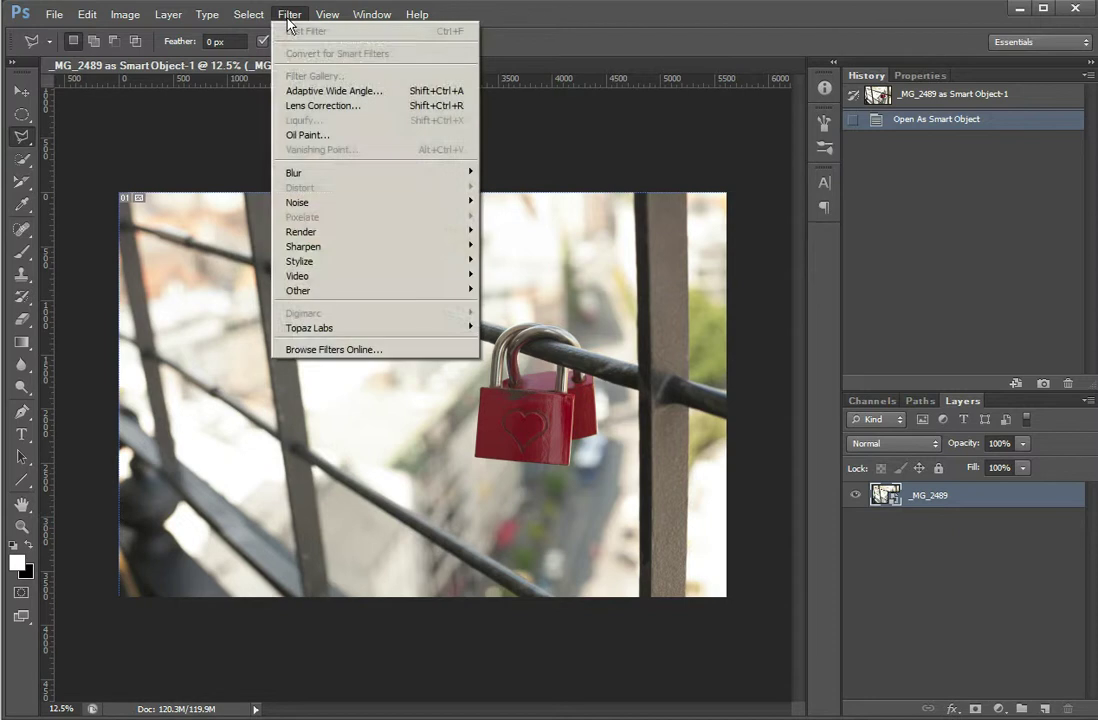
Start a Color Range selection and sample the reds of the front padlock, the rear padlock's face and the area near the shackle base
{"action": "mouse_move", "coordinate": [254, 22]}
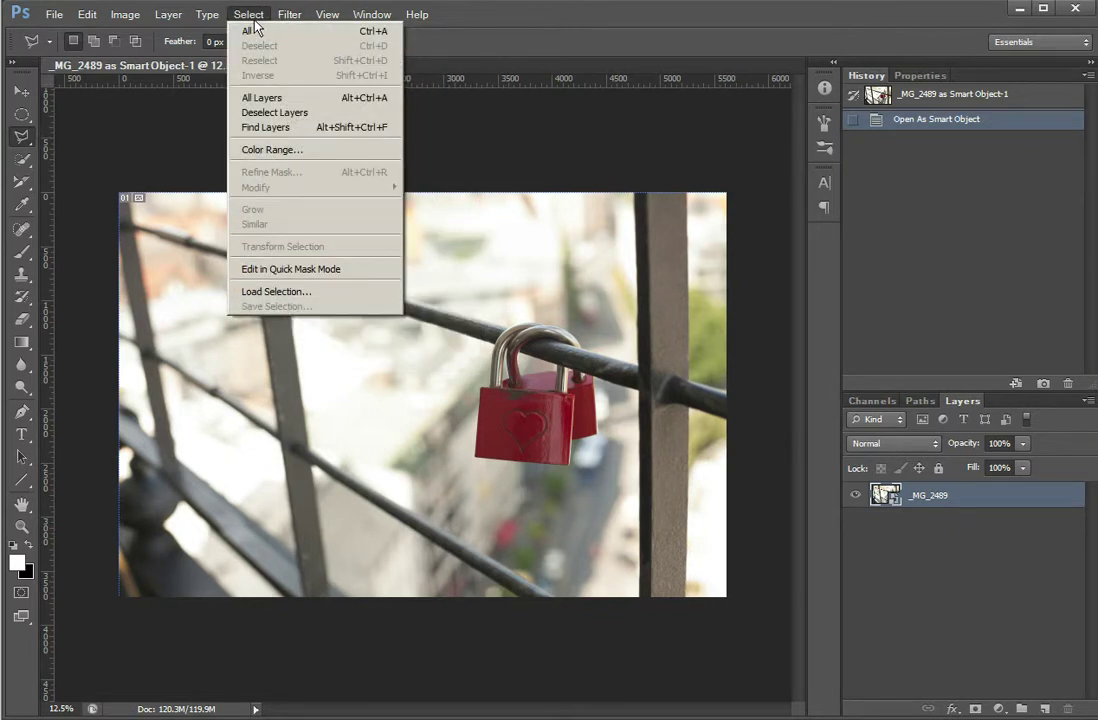
{"action": "left_click", "coordinate": [305, 150]}
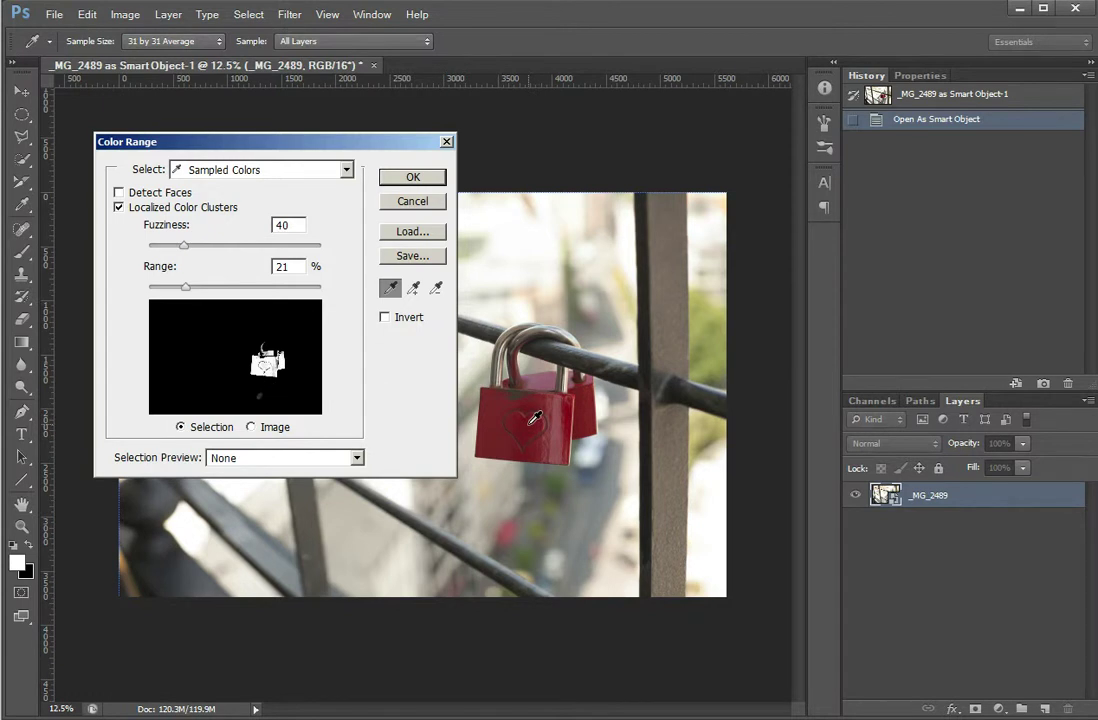
{"action": "left_click", "coordinate": [532, 422]}
{"action": "left_click", "coordinate": [563, 408]}
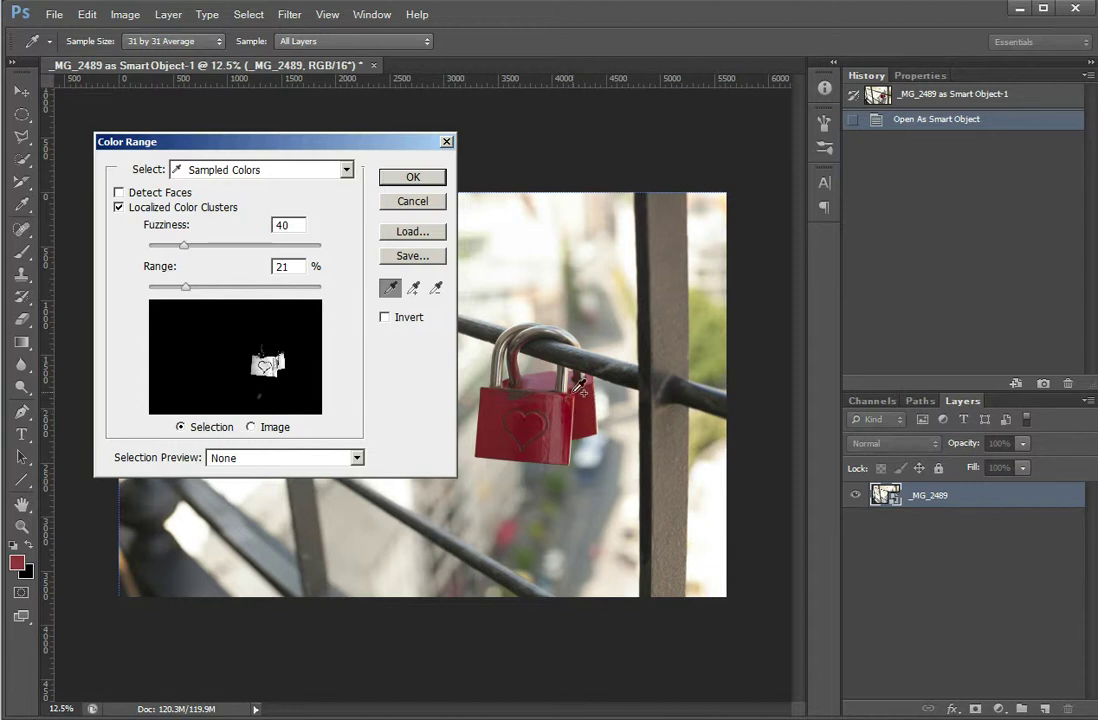
{"action": "left_click", "coordinate": [548, 385]}
{"action": "left_click", "coordinate": [515, 390], "text": "shift"}
Set the Color Range fuzziness to 44 and the range to 12%, and create the padlock selection
{"action": "left_click", "coordinate": [182, 247]}
{"action": "left_click_drag", "start_coordinate": [226, 252], "coordinate": [190, 263]}
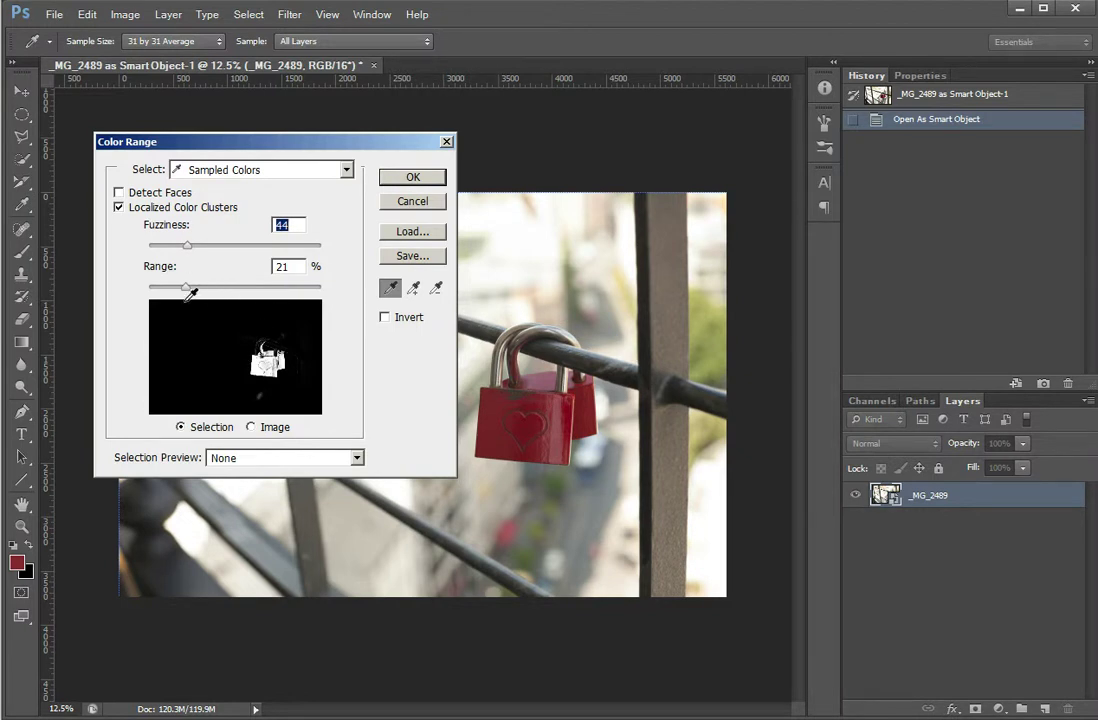
{"action": "left_click_drag", "start_coordinate": [188, 295], "coordinate": [241, 290]}
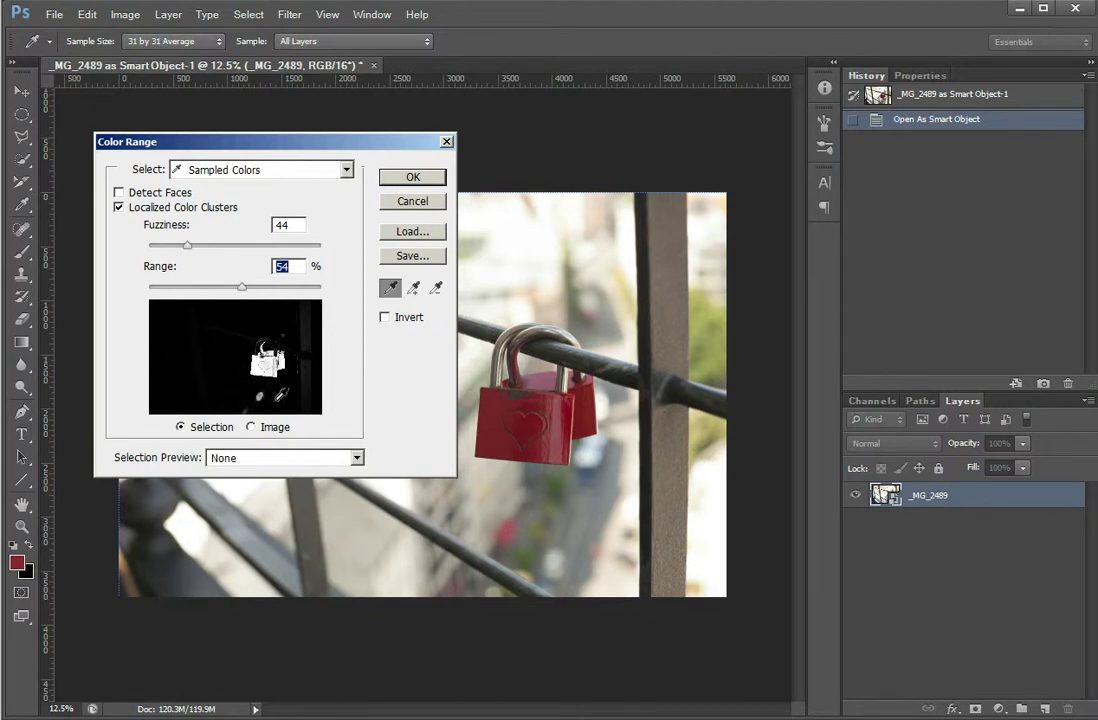
{"action": "left_click_drag", "start_coordinate": [237, 290], "coordinate": [171, 302]}
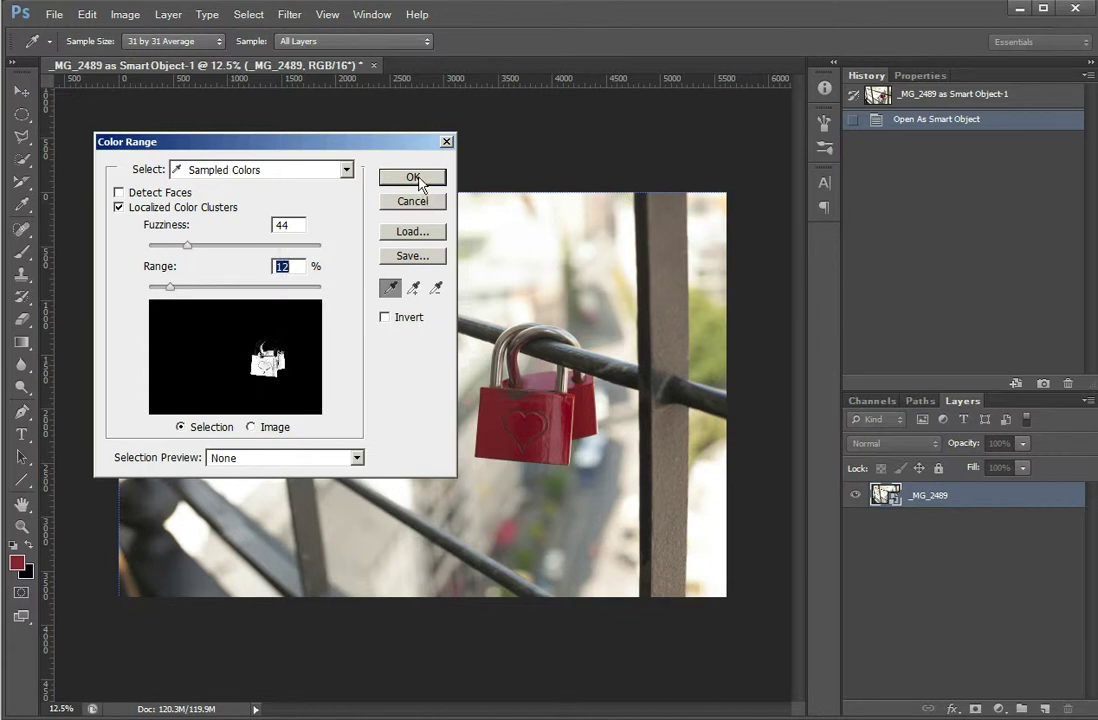
{"action": "left_click", "coordinate": [413, 177]}
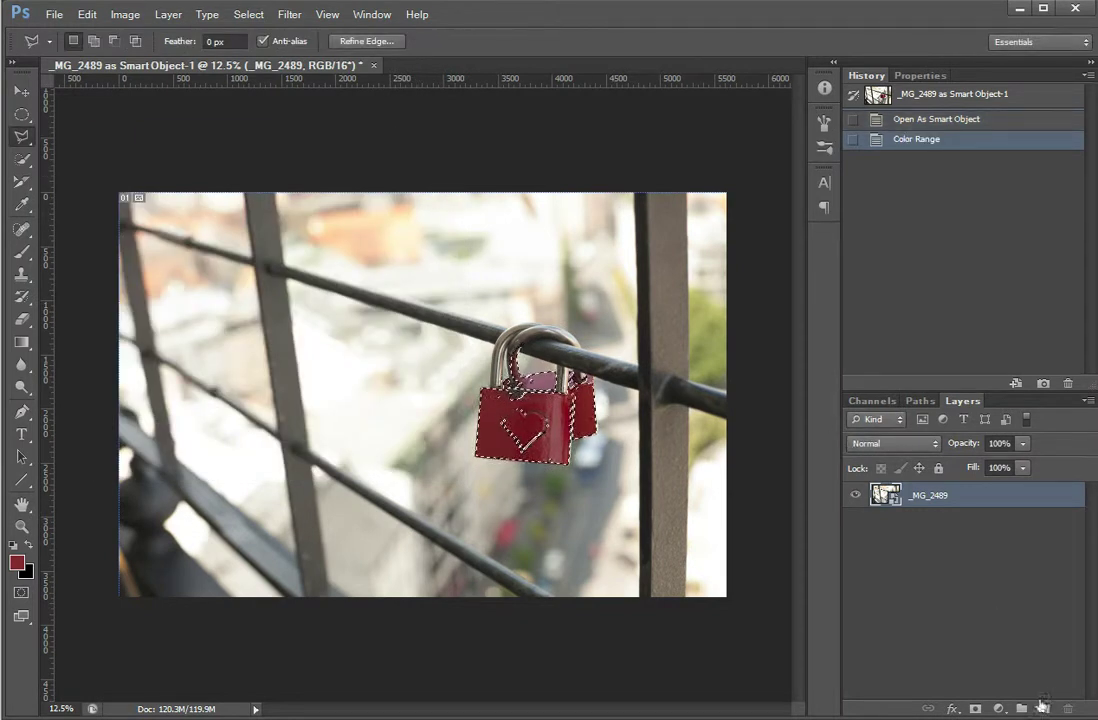
Add a Hue/Saturation adjustment layer with Saturation -100 from the selection and invert its mask
{"action": "left_click", "coordinate": [998, 708]}
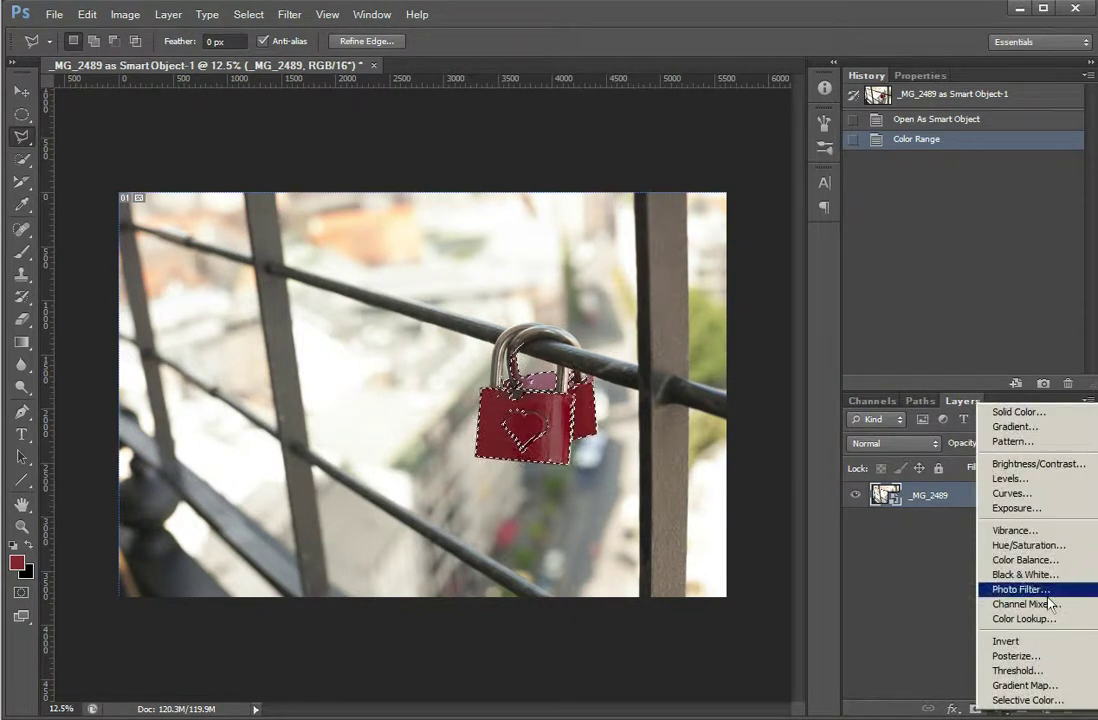
{"action": "left_click", "coordinate": [1034, 547]}
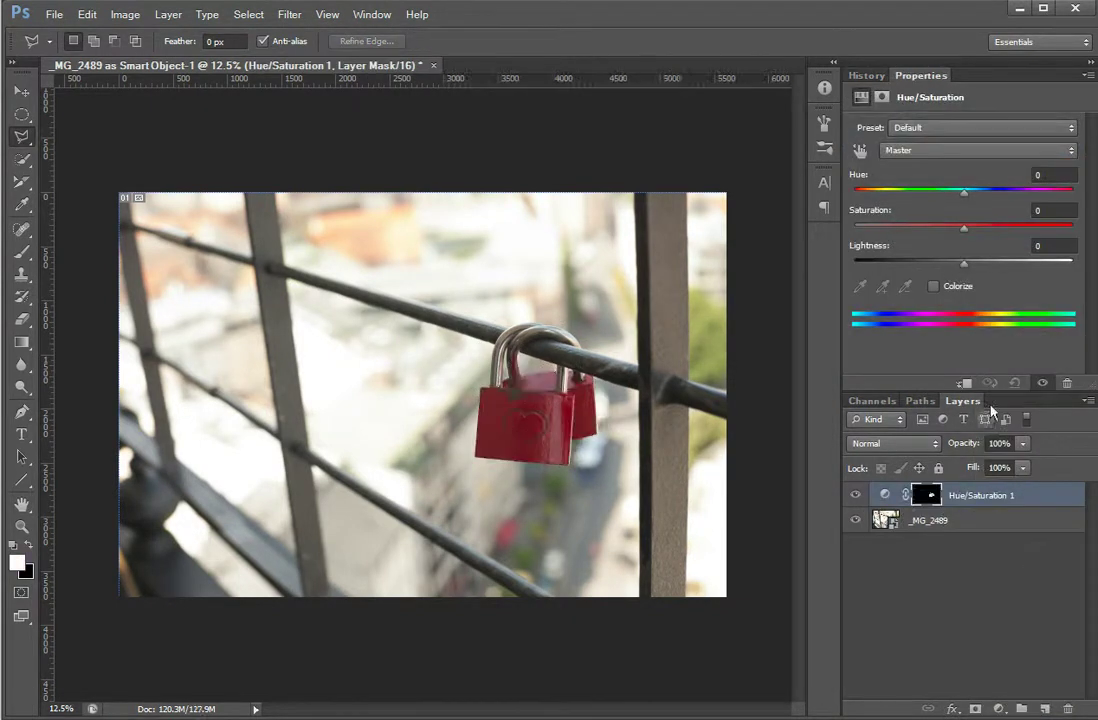
{"action": "left_click_drag", "start_coordinate": [962, 230], "coordinate": [830, 241]}
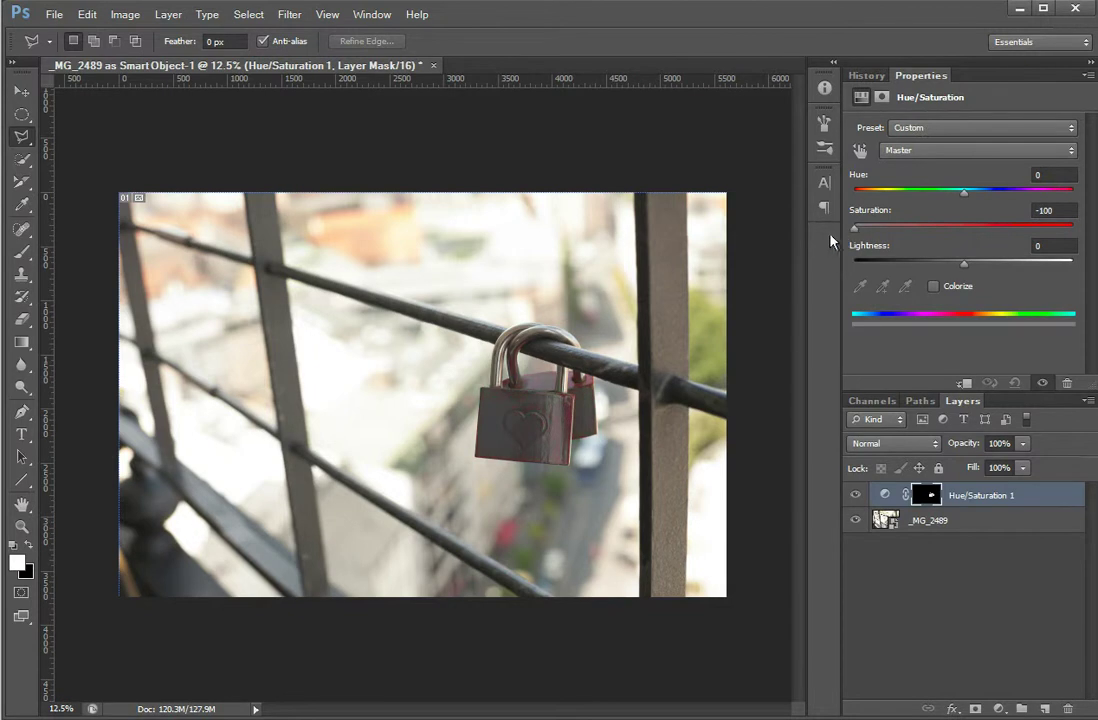
{"action": "left_click", "coordinate": [926, 494]}
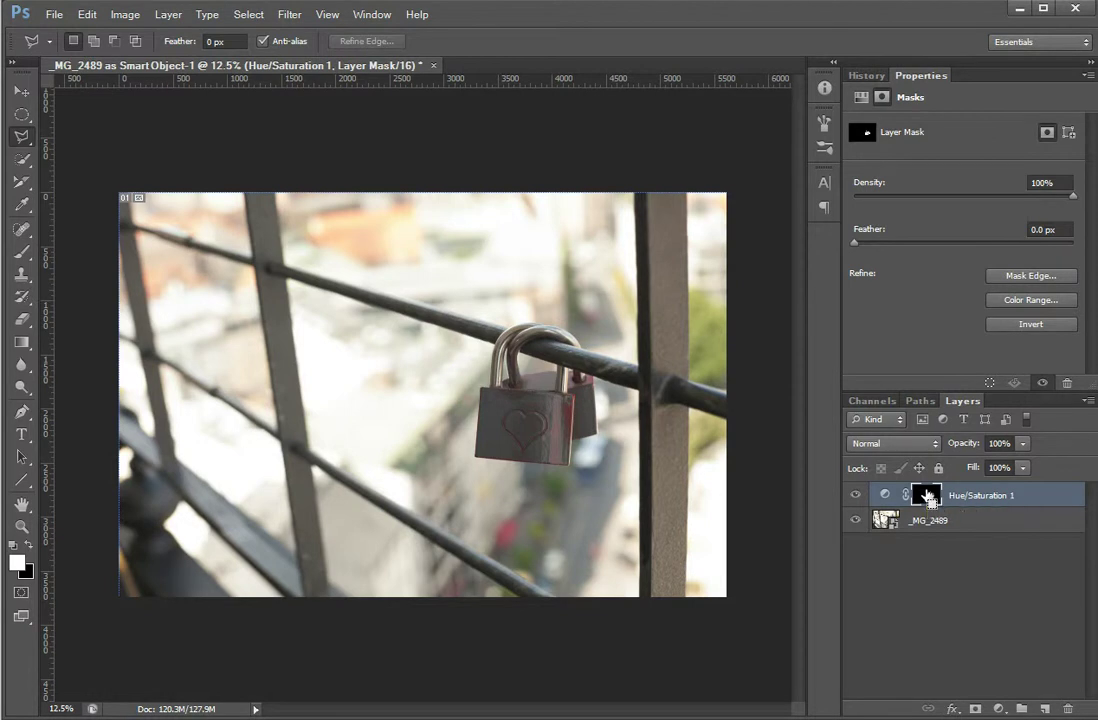
{"action": "key", "text": "ctrl+i"}
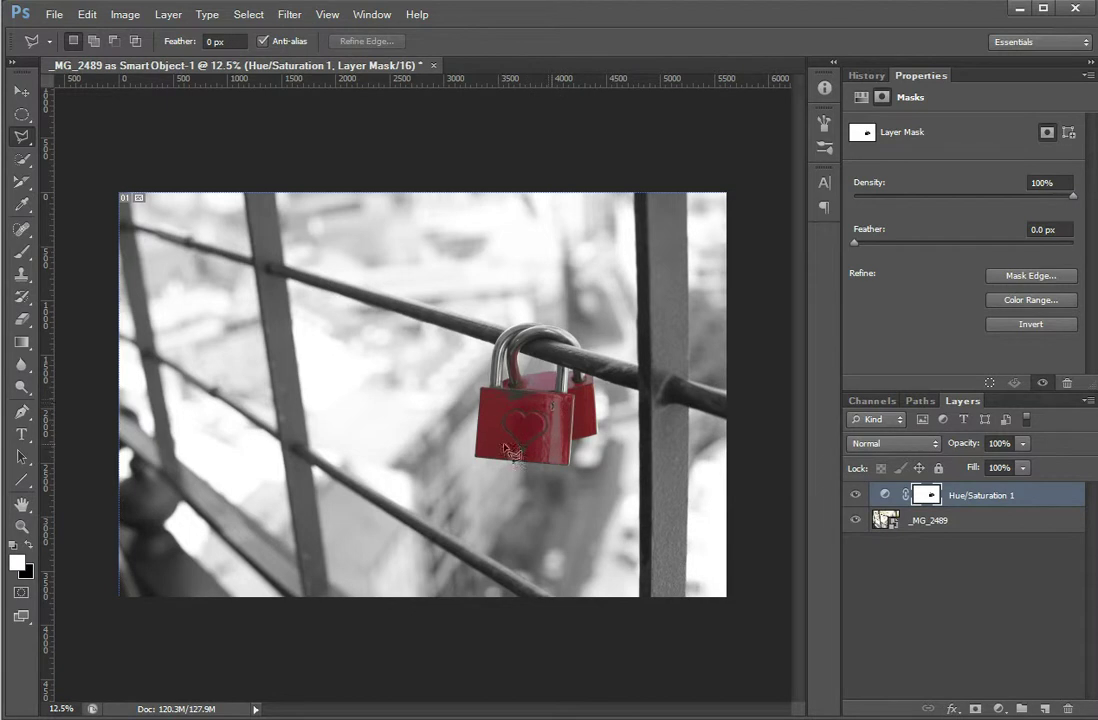
Switch to Photoshop Elements and delete Layer 1, which holds the extracted padlocks
{"action": "left_click", "coordinate": [999, 709]}
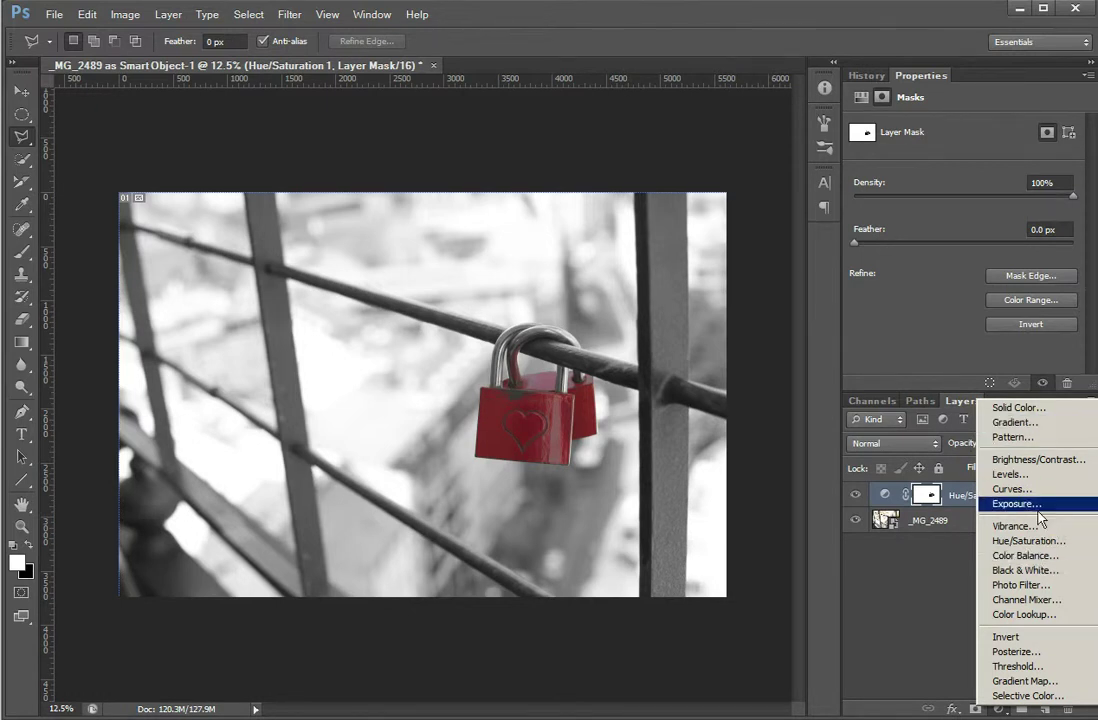
{"action": "left_click", "coordinate": [914, 632]}
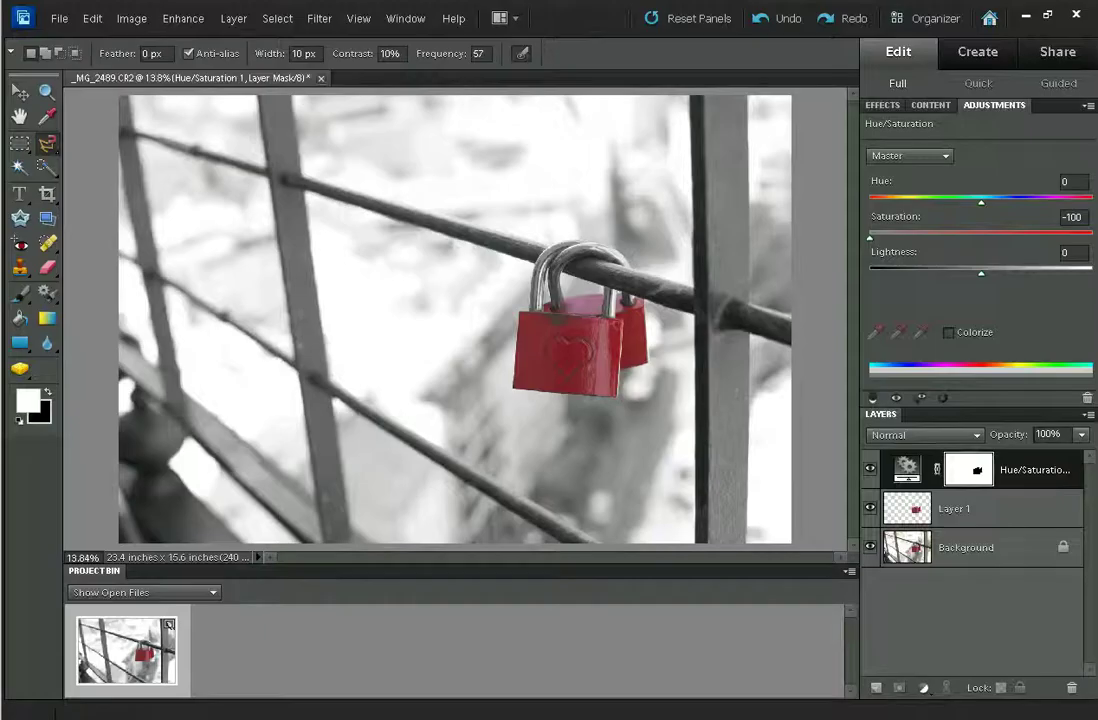
{"action": "left_click", "coordinate": [1005, 523]}
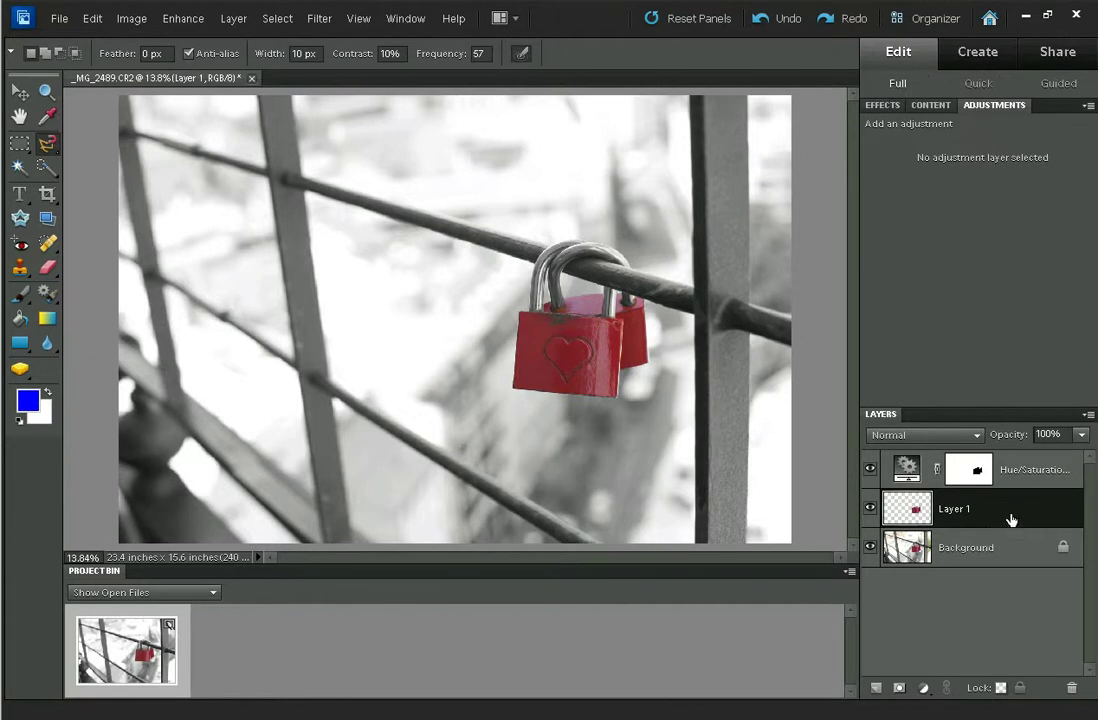
{"action": "left_click", "coordinate": [1071, 687]}
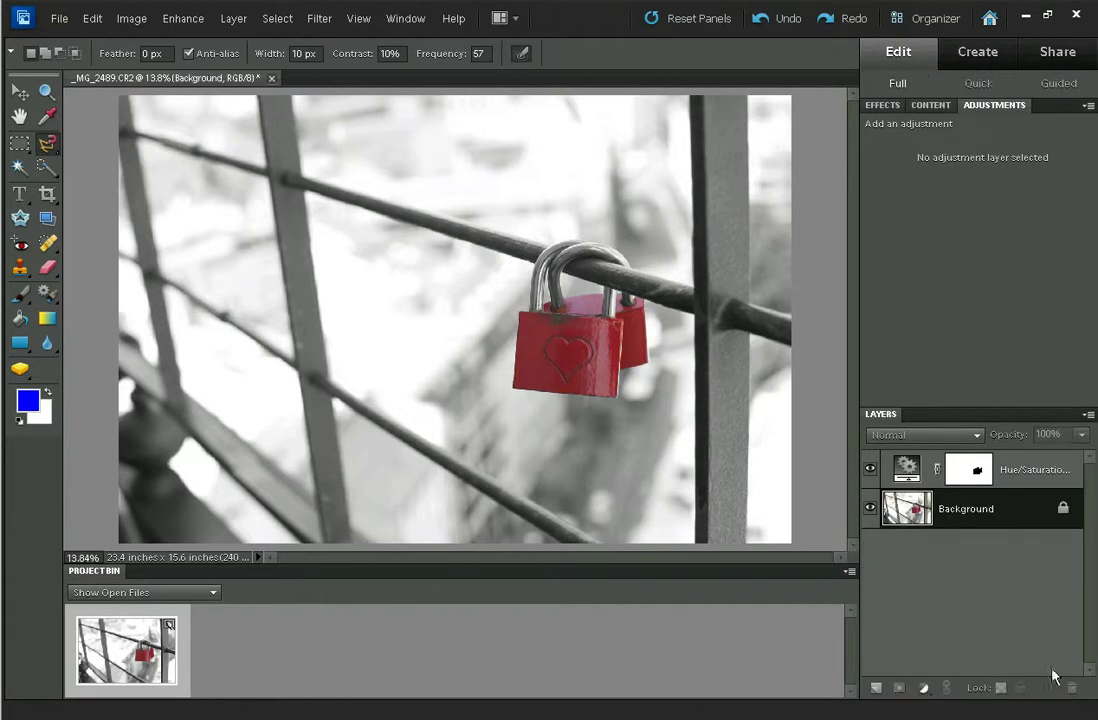
Add a Levels adjustment layer above Hue/Saturation with black input 25 and white input 207
{"action": "left_click", "coordinate": [926, 692]}
{"action": "left_click", "coordinate": [1049, 535]}
{"action": "left_click", "coordinate": [1031, 476]}
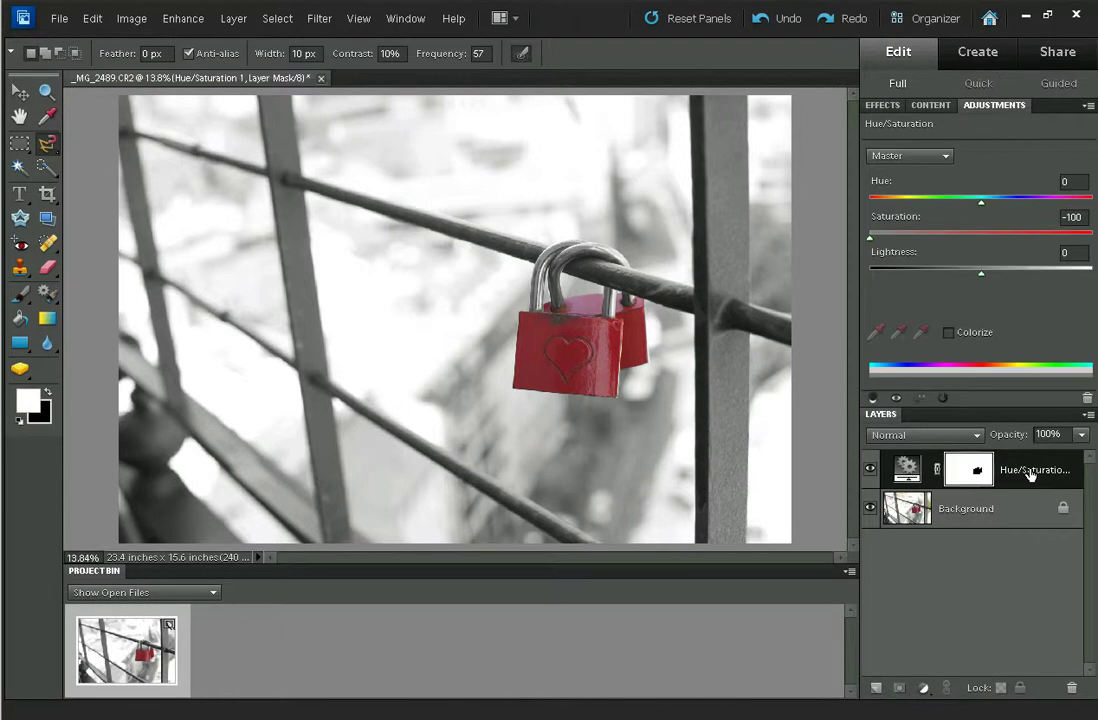
{"action": "left_click", "coordinate": [924, 688]}
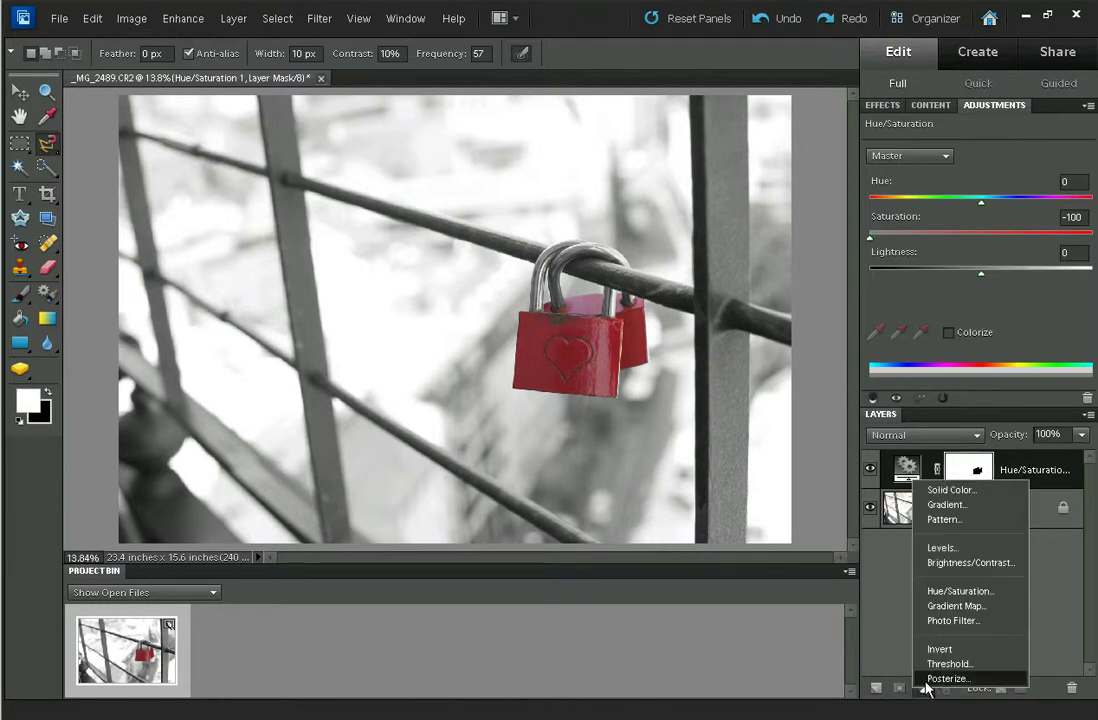
{"action": "left_click", "coordinate": [945, 547]}
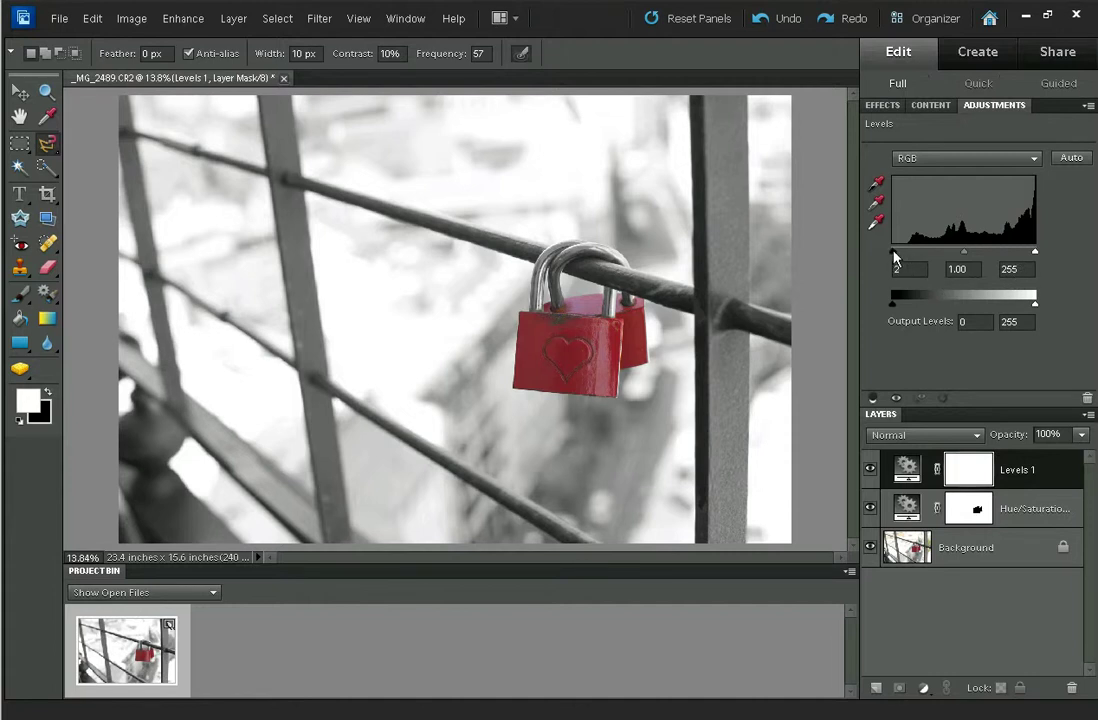
{"action": "left_click_drag", "start_coordinate": [895, 252], "coordinate": [906, 252]}
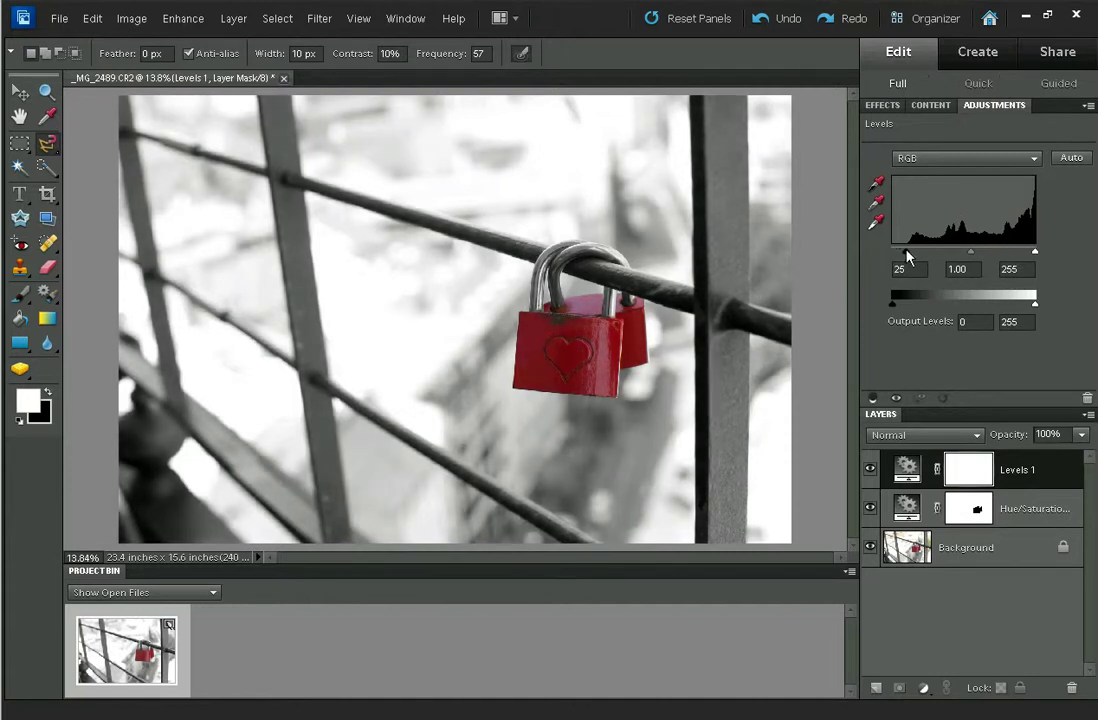
{"action": "left_click_drag", "start_coordinate": [1036, 253], "coordinate": [1009, 256]}
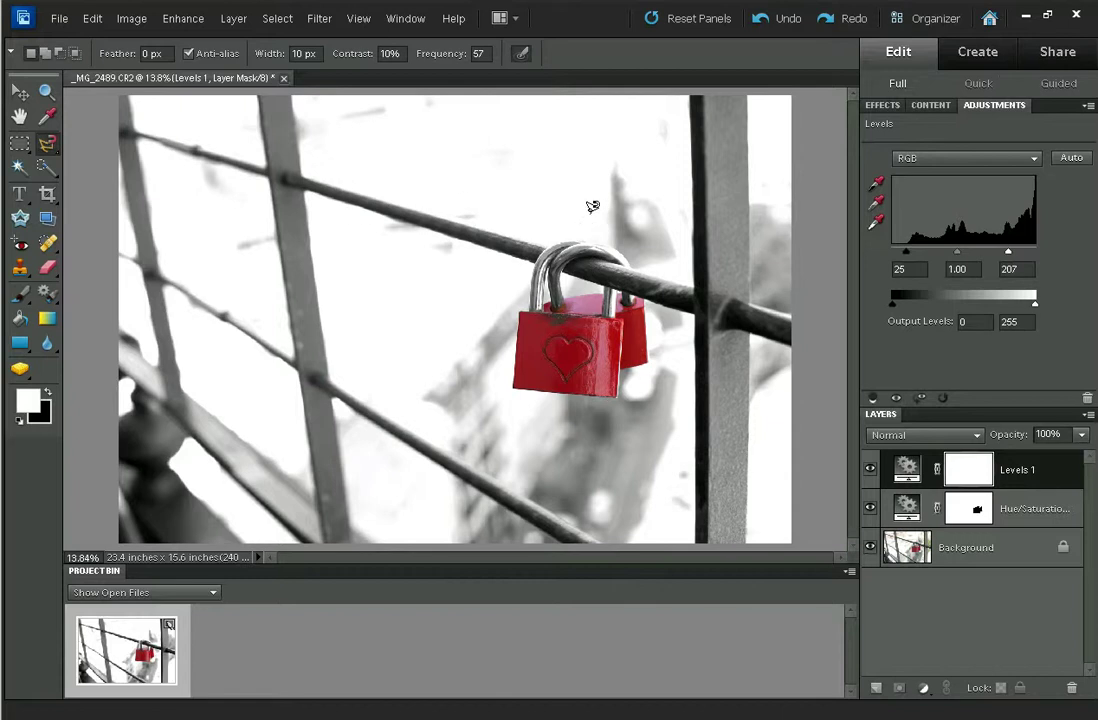
Load the Hue/Saturation mask as a selection, clear that area to black in the Levels mask, and deselect
{"action": "left_click", "coordinate": [972, 513]}
{"action": "left_click", "coordinate": [972, 513], "text": "ctrl"}
{"action": "left_click", "coordinate": [975, 485]}
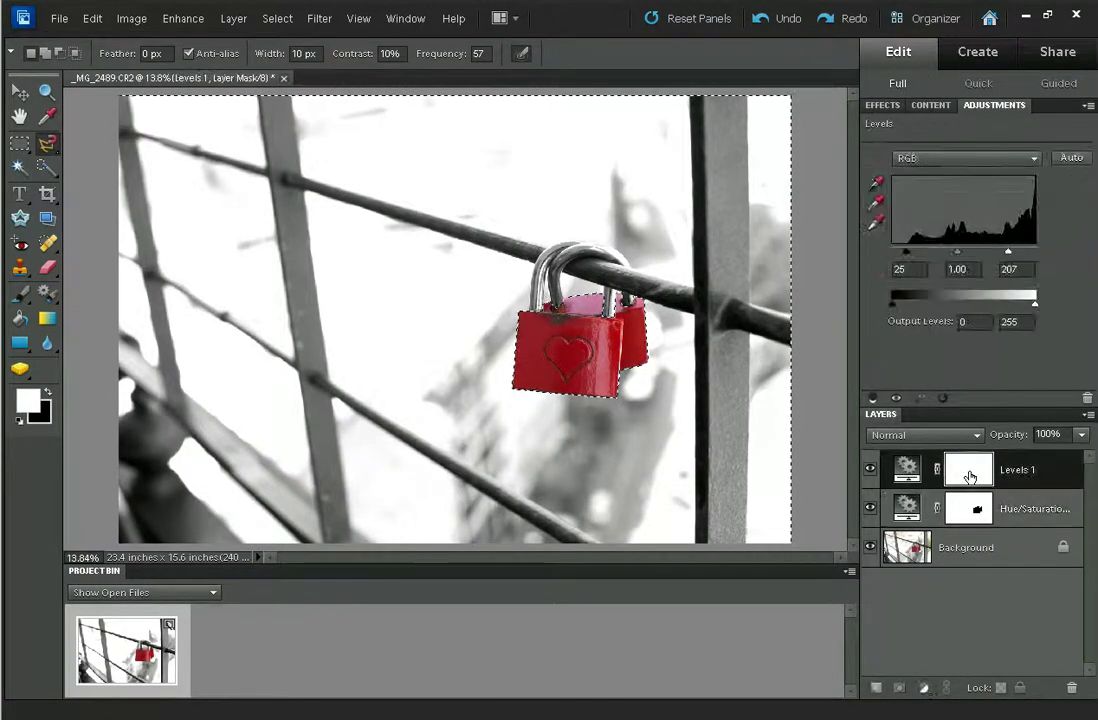
{"action": "key", "text": "Delete"}
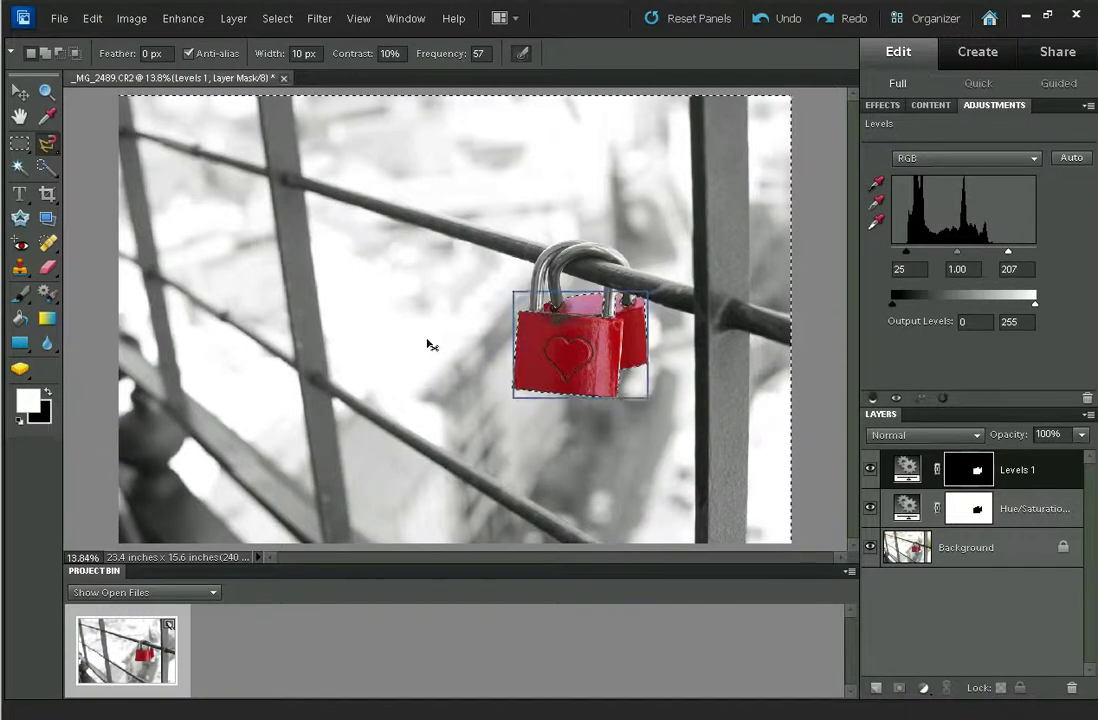
{"action": "key", "text": "ctrl+d"}
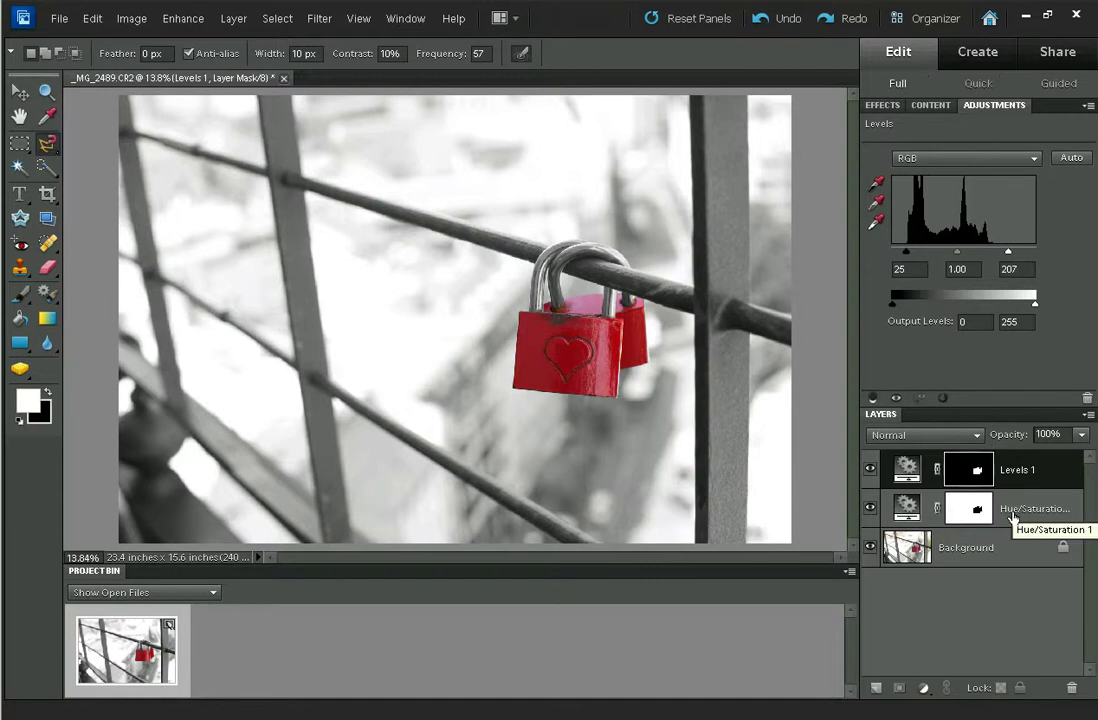
{"action": "left_click", "coordinate": [1012, 515]}
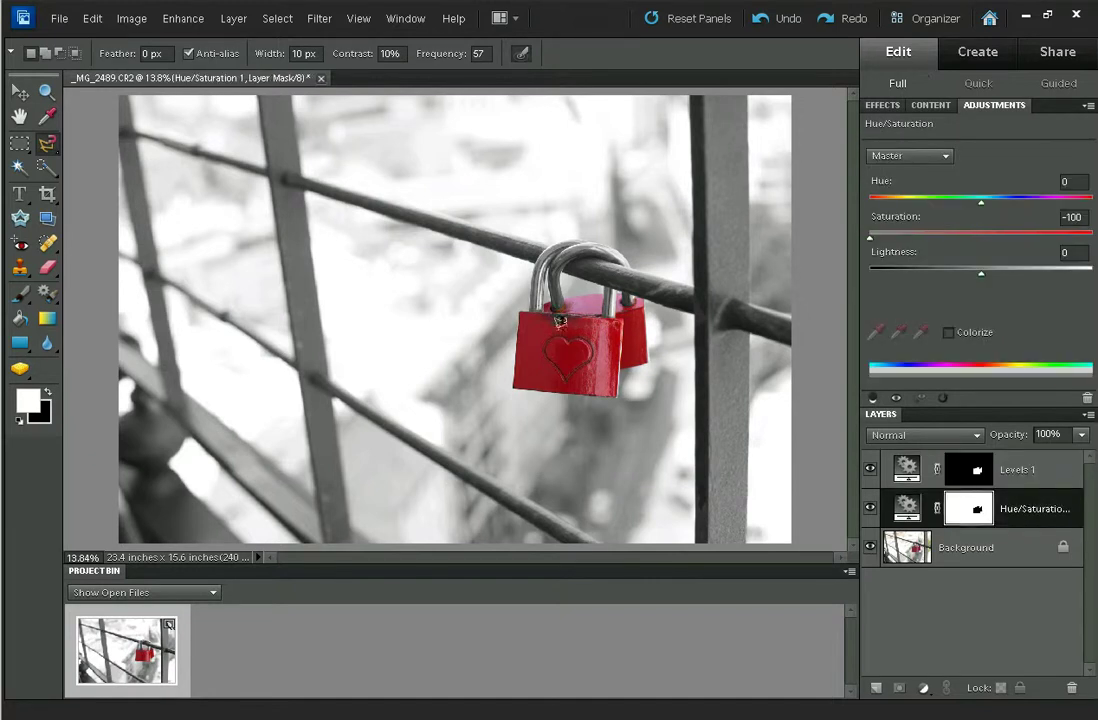
{"action": "left_click", "coordinate": [1050, 481]}
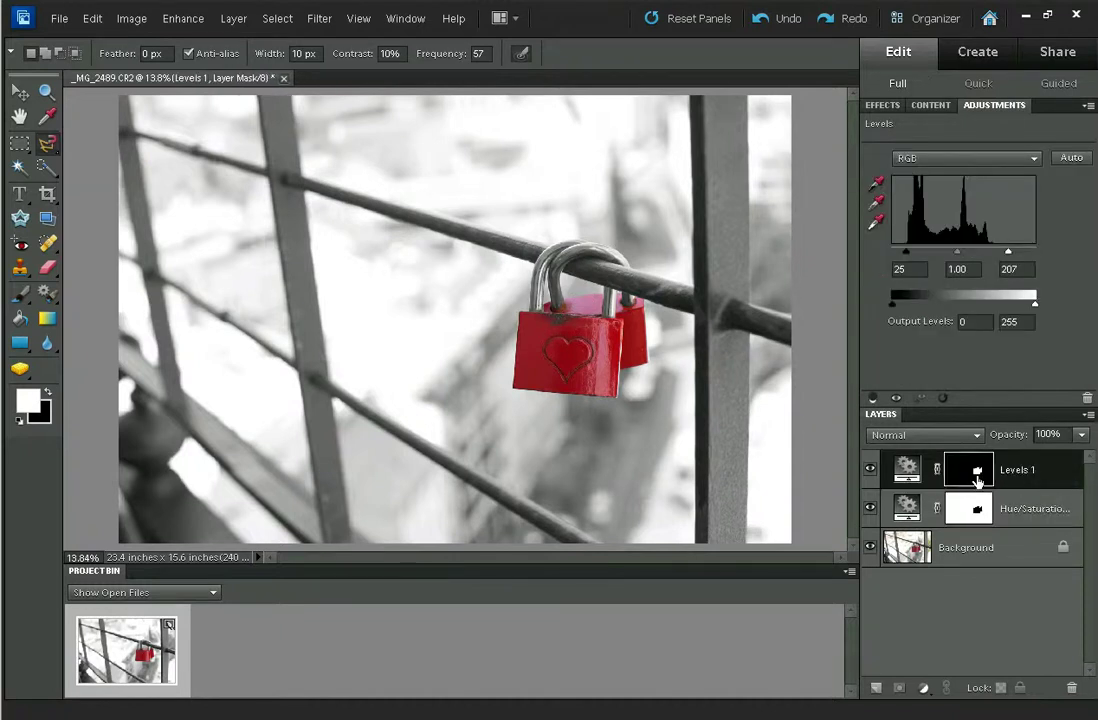